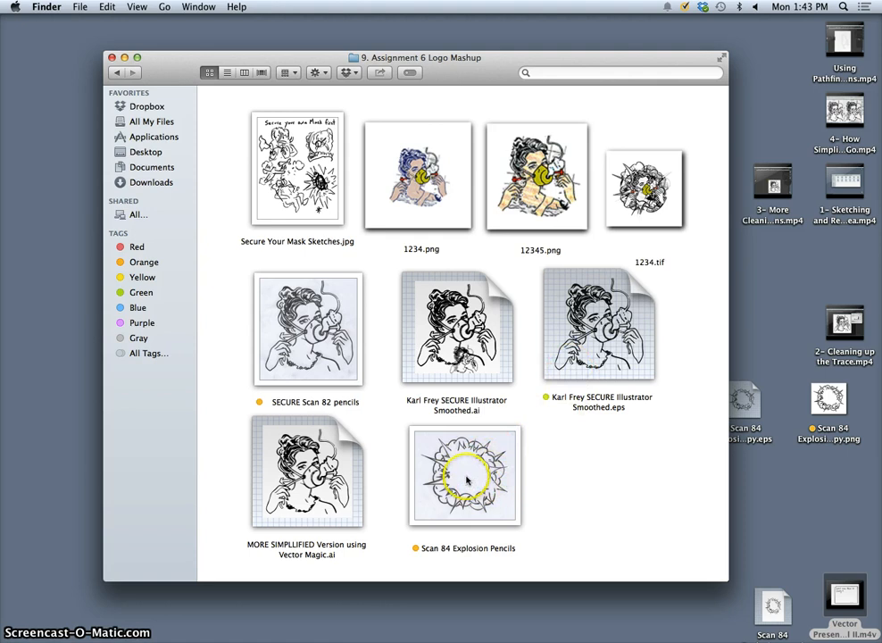
Open the Scan 84 Explosion Pencils image in Preview and examine its pencil lines up close.
{"action": "right_click", "coordinate": [469, 484]}
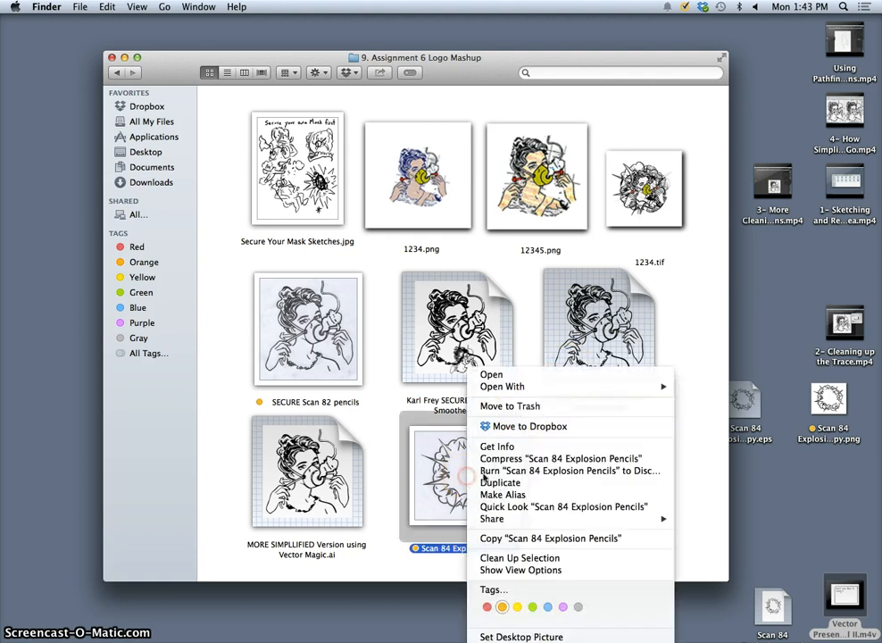
{"action": "left_click", "coordinate": [694, 355]}
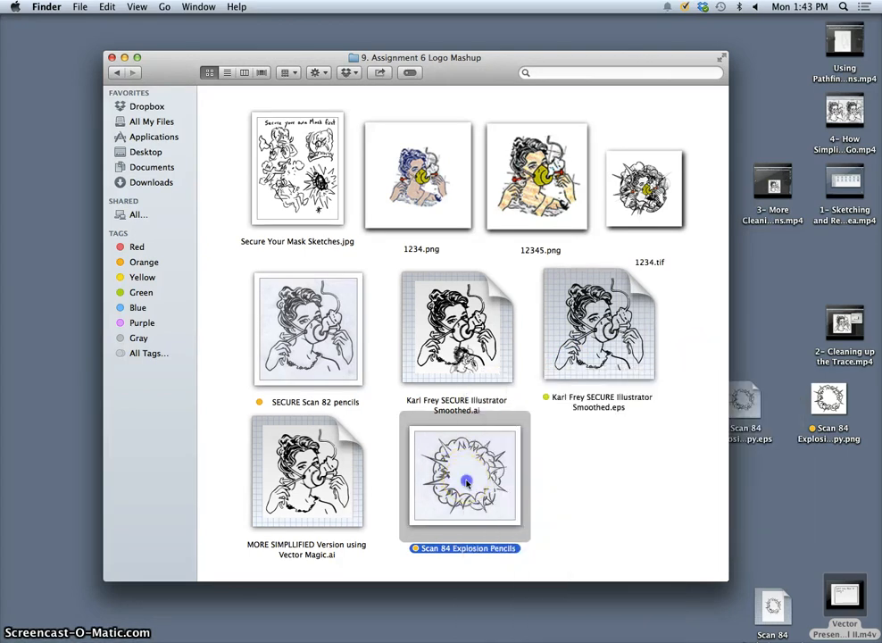
{"action": "double_click", "coordinate": [466, 483]}
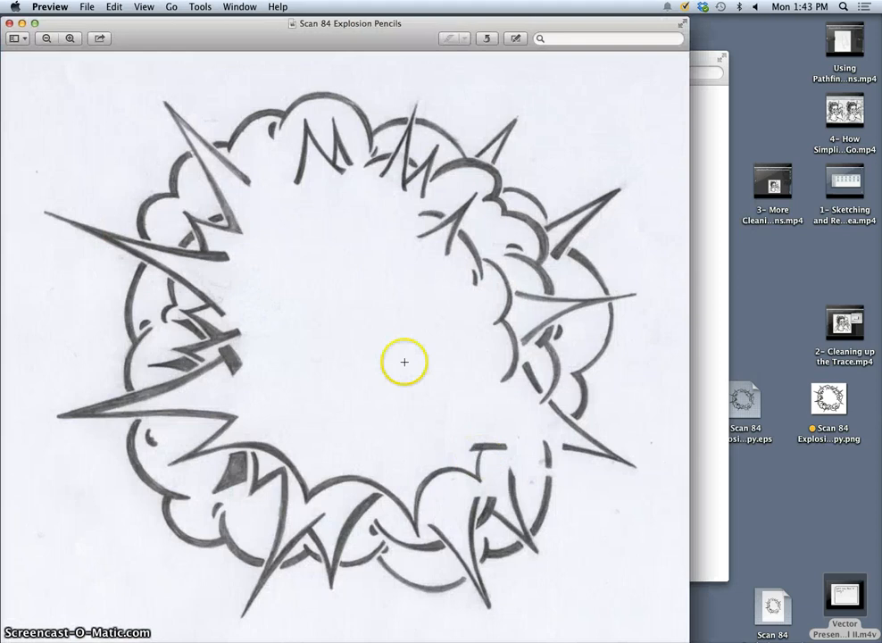
{"action": "left_click", "coordinate": [71, 39]}
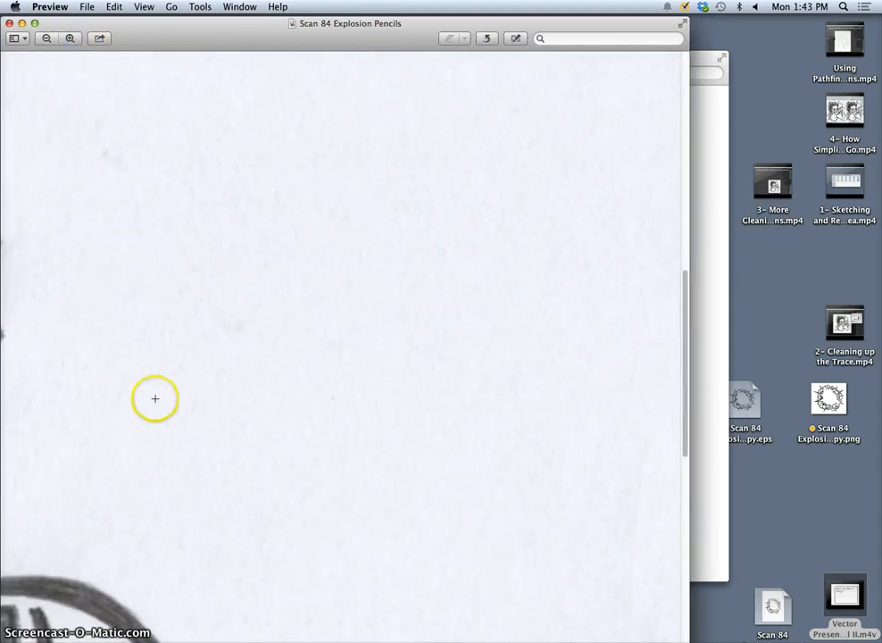
{"action": "scroll", "coordinate": [153, 398], "scroll_direction": "right", "scroll_amount": 10}
{"action": "scroll", "coordinate": [153, 398], "scroll_direction": "right", "scroll_amount": 5}
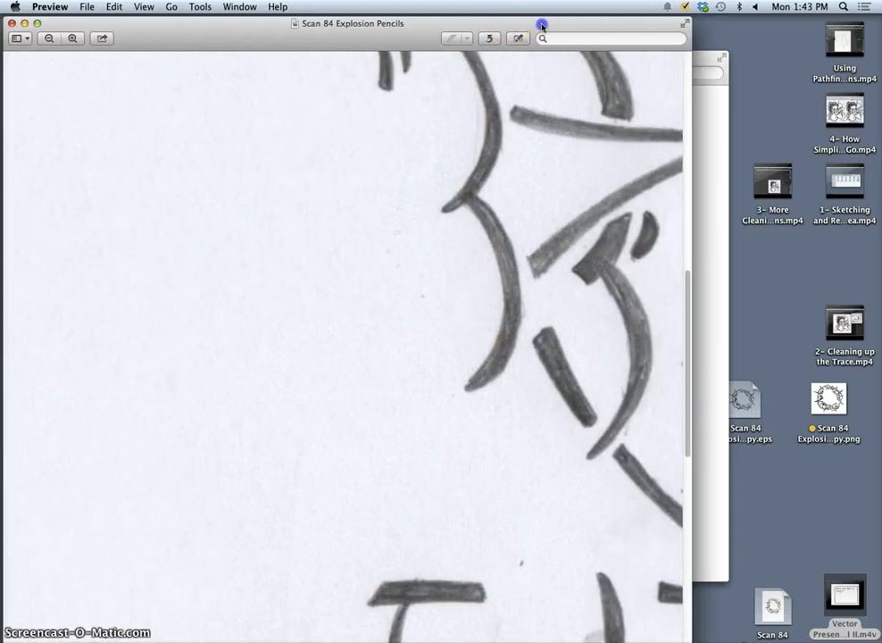
{"action": "left_click_drag", "start_coordinate": [540, 24], "coordinate": [600, 24]}
{"action": "scroll", "coordinate": [505, 232], "scroll_direction": "right", "scroll_amount": 5}
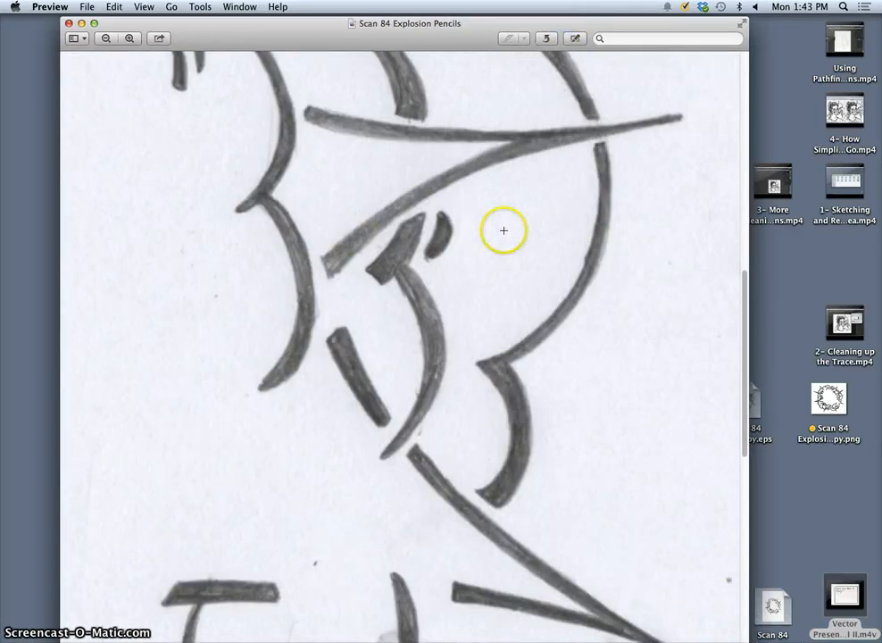
View the whole explosion scan once more and close its Preview window.
{"action": "key", "text": "super+minus"}
{"action": "key", "text": "super+minus"}
{"action": "key", "text": "super+minus"}
{"action": "key", "text": "super+minus"}
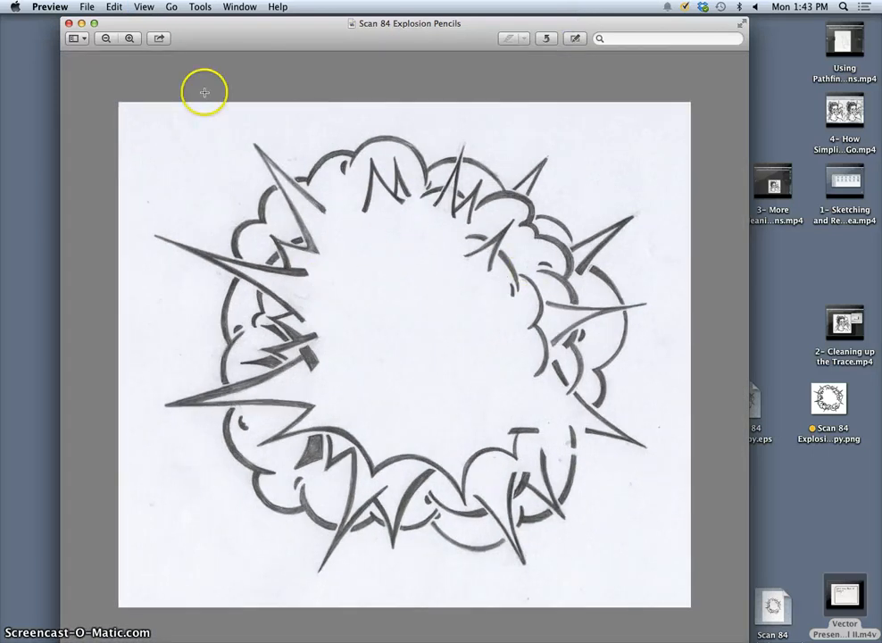
{"action": "left_click", "coordinate": [67, 24]}
{"action": "left_click", "coordinate": [553, 484]}
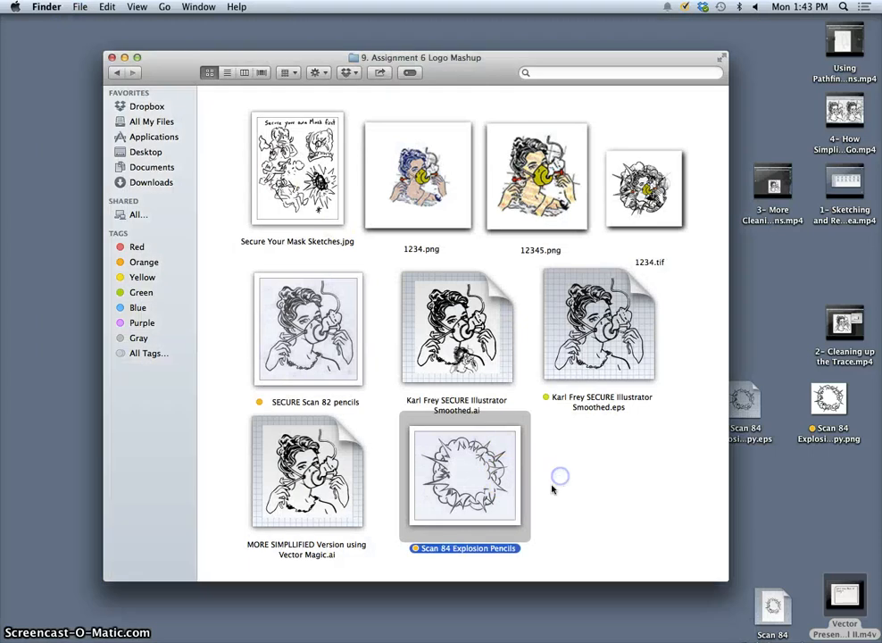
Open the Scan 84 Explosion Pencils image from the folder in Adobe Illustrator CC.
{"action": "right_click", "coordinate": [489, 475]}
{"action": "mouse_move", "coordinate": [535, 386]}
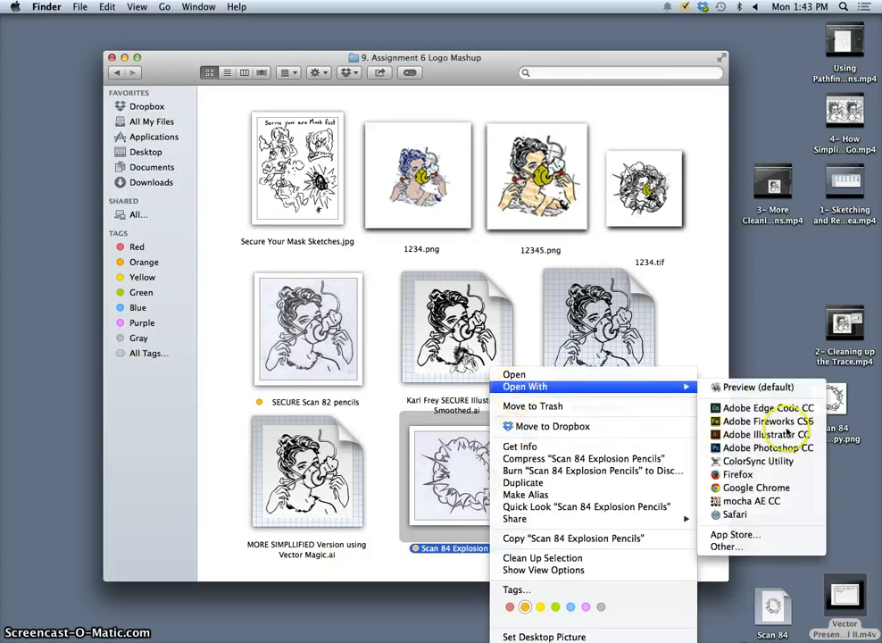
{"action": "left_click", "coordinate": [768, 433]}
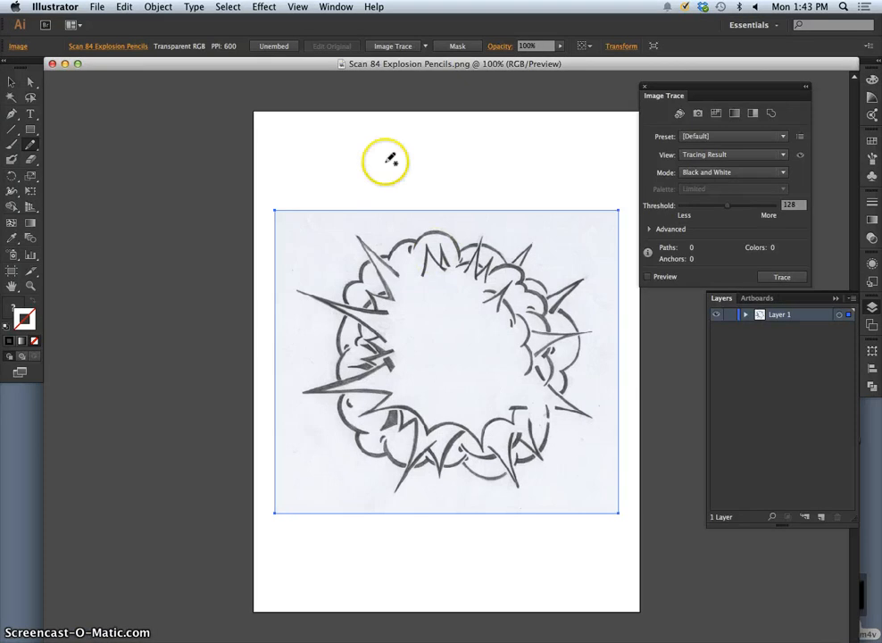
Image-trace the explosion scan with the Silhouettes preset and set the trace threshold to 175.
{"action": "left_click", "coordinate": [425, 47]}
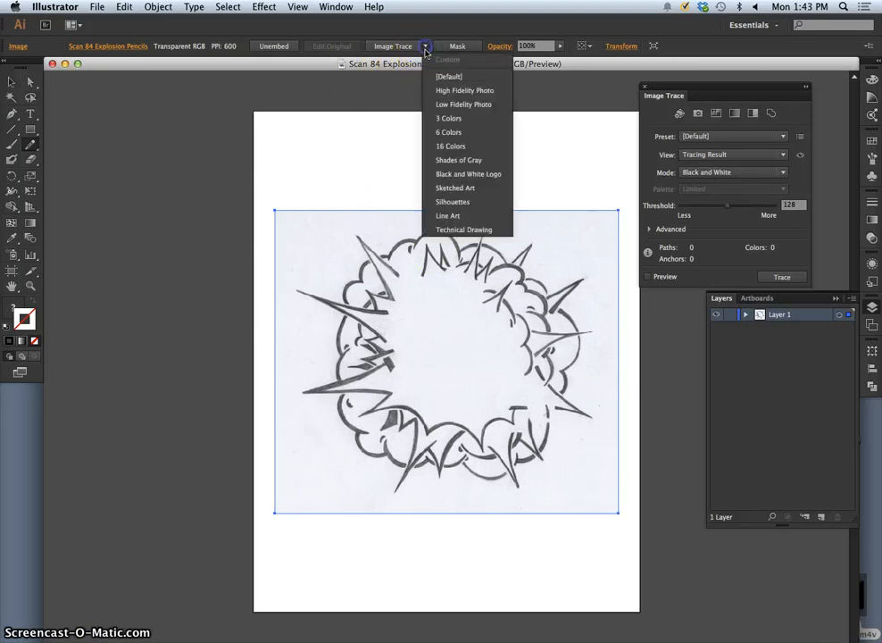
{"action": "left_click", "coordinate": [451, 201]}
{"action": "left_click", "coordinate": [557, 357]}
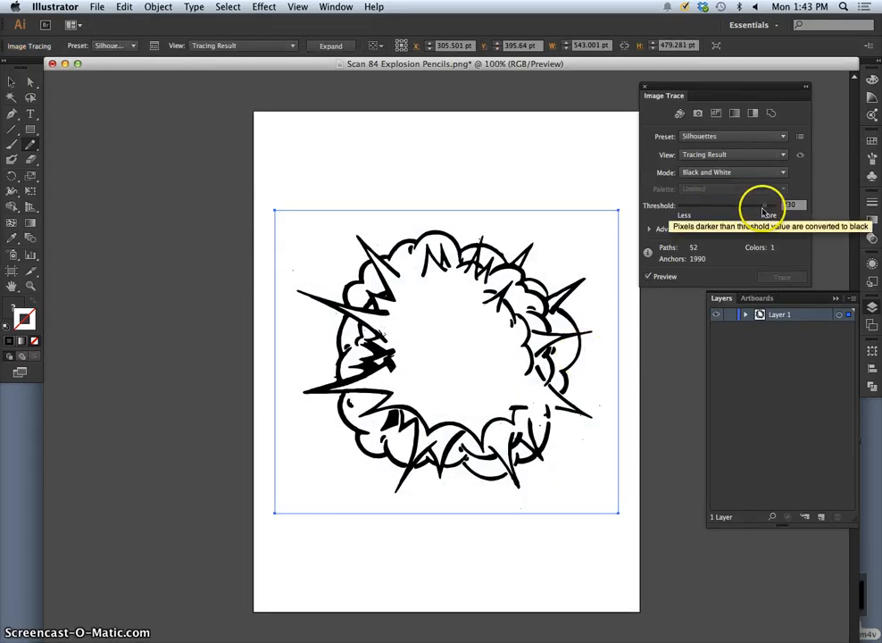
{"action": "left_click_drag", "start_coordinate": [764, 204], "coordinate": [754, 210]}
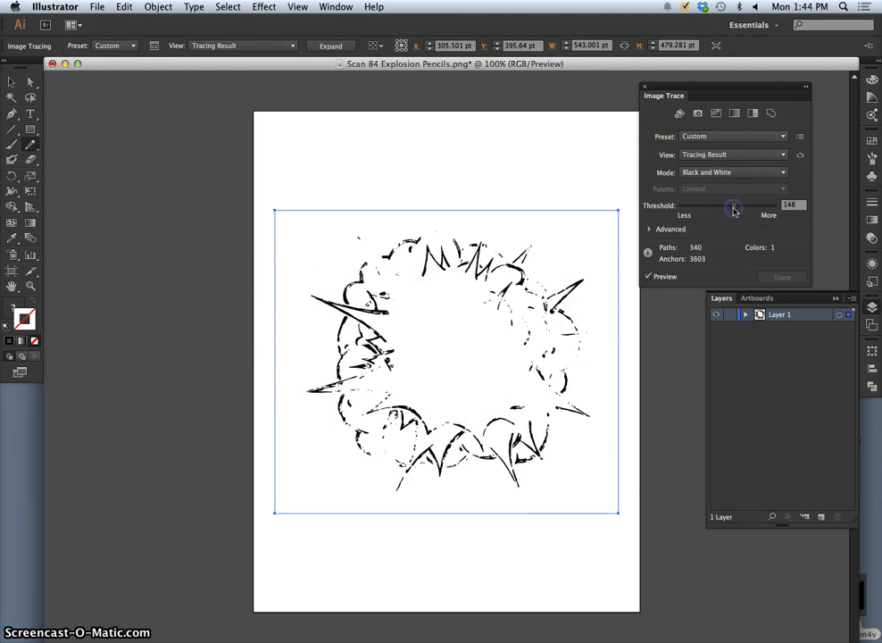
{"action": "left_click_drag", "start_coordinate": [740, 212], "coordinate": [740, 212]}
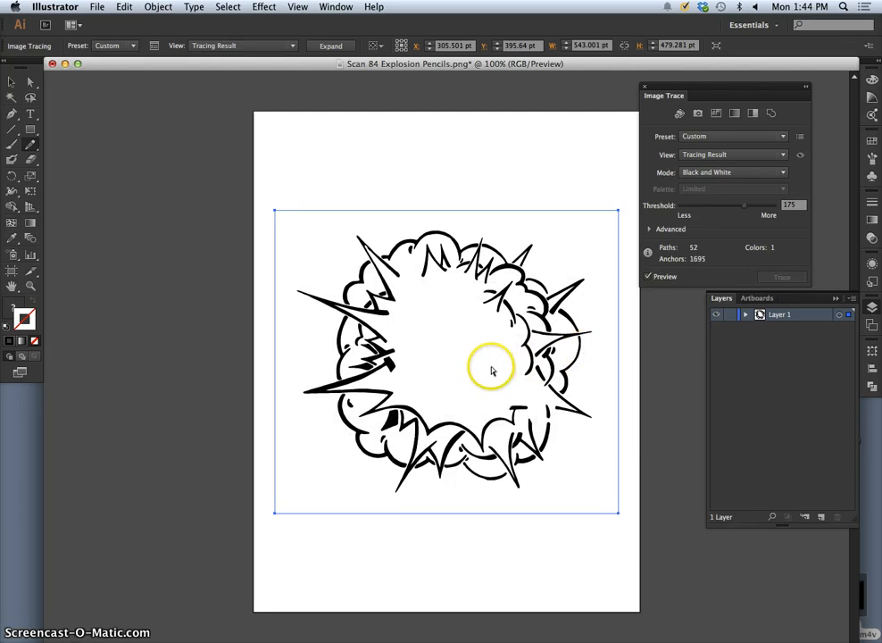
Examine the traced spikes and cloud outlines in the upper-left part of the burst up close.
{"action": "key", "text": "super+equal"}
{"action": "key", "text": "super+equal"}
{"action": "key", "text": "super+equal"}
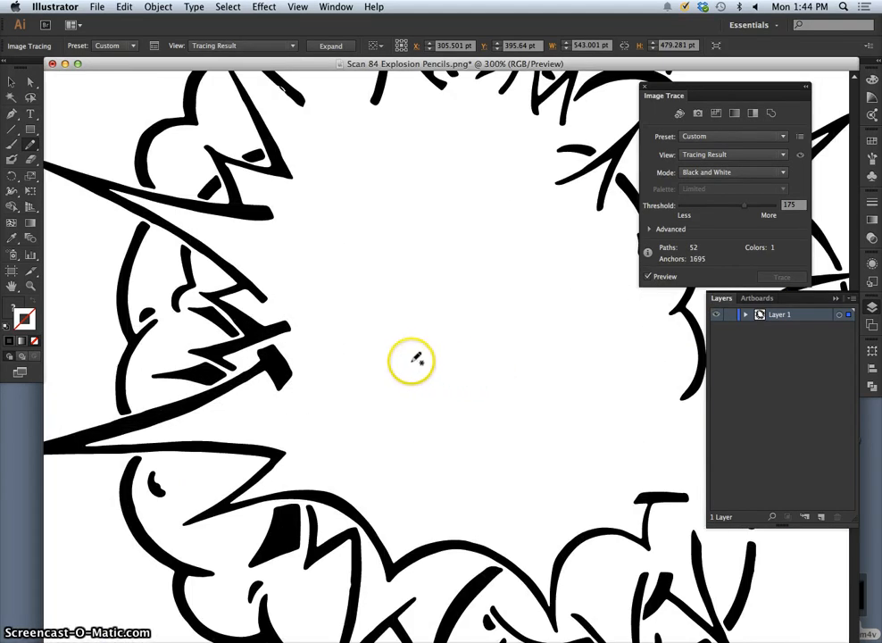
{"action": "scroll", "coordinate": [410, 359], "scroll_direction": "left", "scroll_amount": 5}
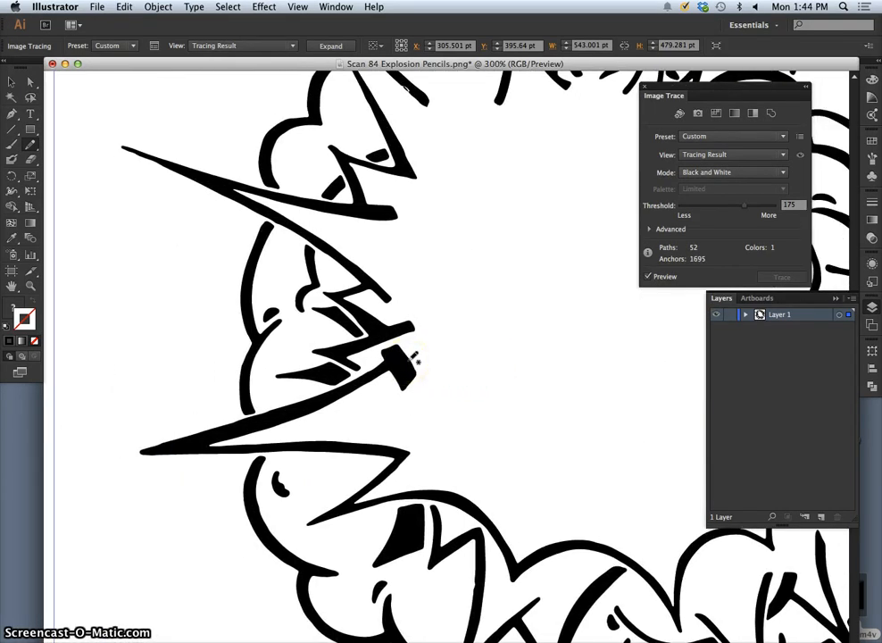
{"action": "scroll", "coordinate": [413, 358], "scroll_direction": "up", "scroll_amount": 7}
{"action": "key", "text": "super+equal"}
{"action": "key", "text": "super+equal"}
{"action": "key", "text": "super+equal"}
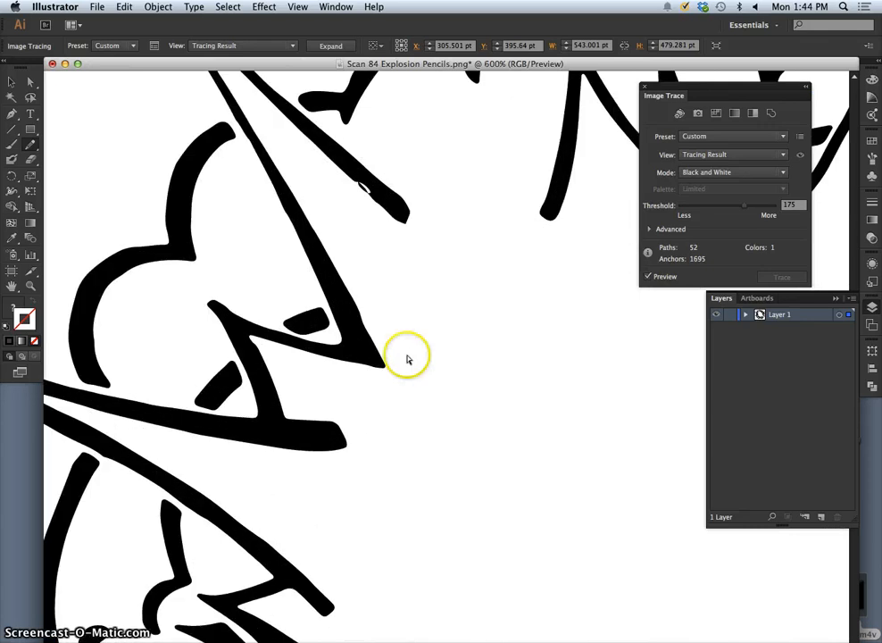
{"action": "scroll", "coordinate": [403, 259], "scroll_direction": "up", "scroll_amount": 5}
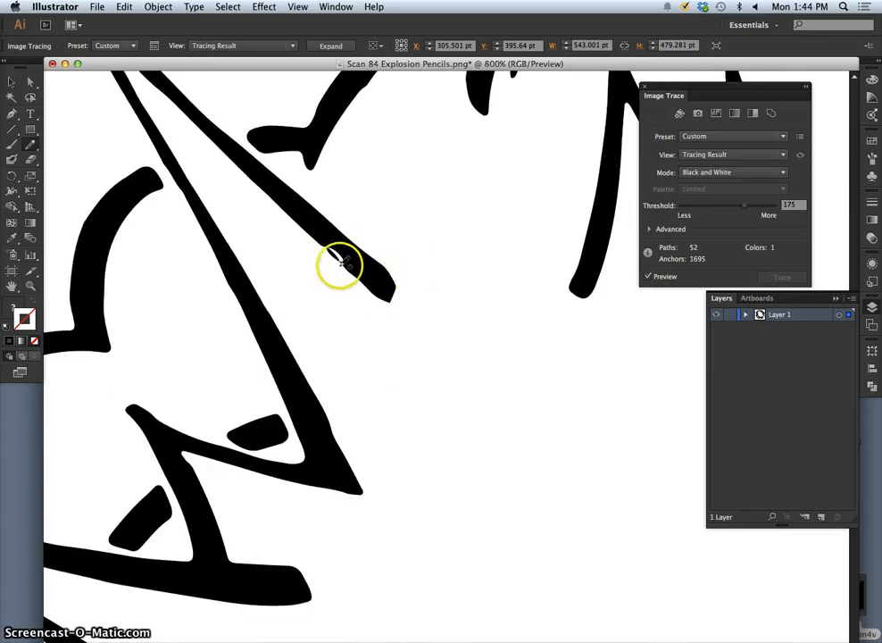
{"action": "scroll", "coordinate": [330, 259], "scroll_direction": "up", "scroll_amount": 4}
{"action": "scroll", "coordinate": [344, 261], "scroll_direction": "left", "scroll_amount": 1}
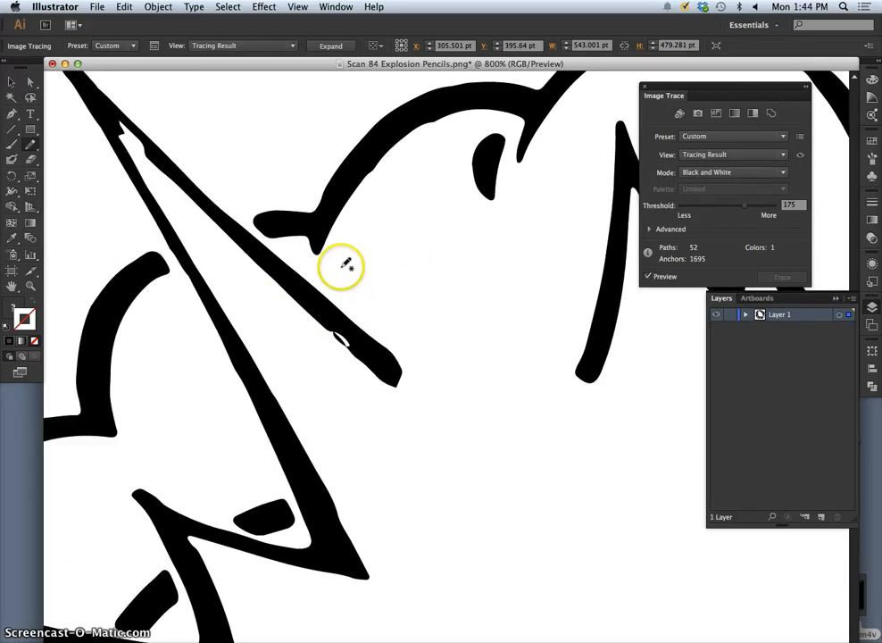
{"action": "scroll", "coordinate": [429, 257], "scroll_direction": "left", "scroll_amount": 2}
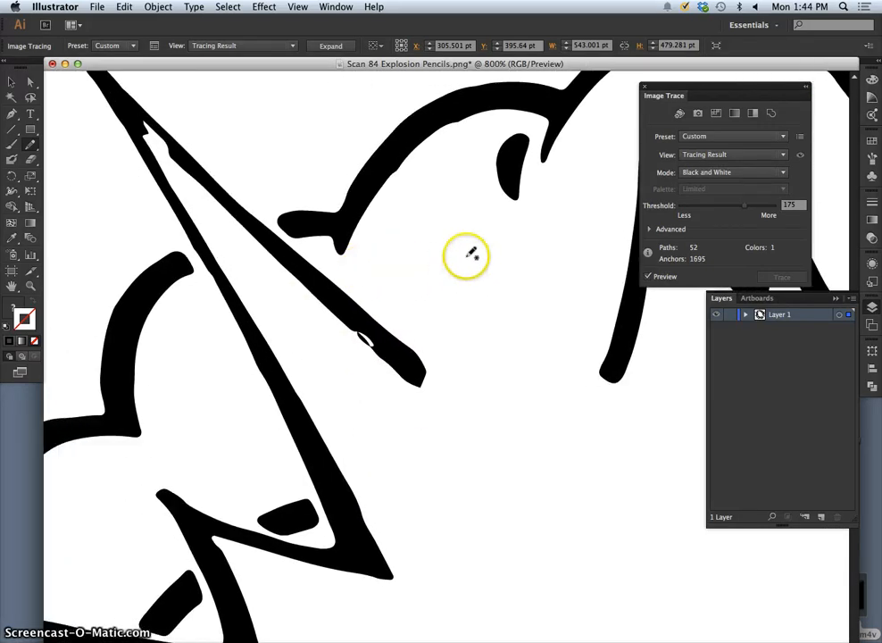
Try trace thresholds of 209 and 70 and settle on 142.
{"action": "left_click", "coordinate": [755, 207]}
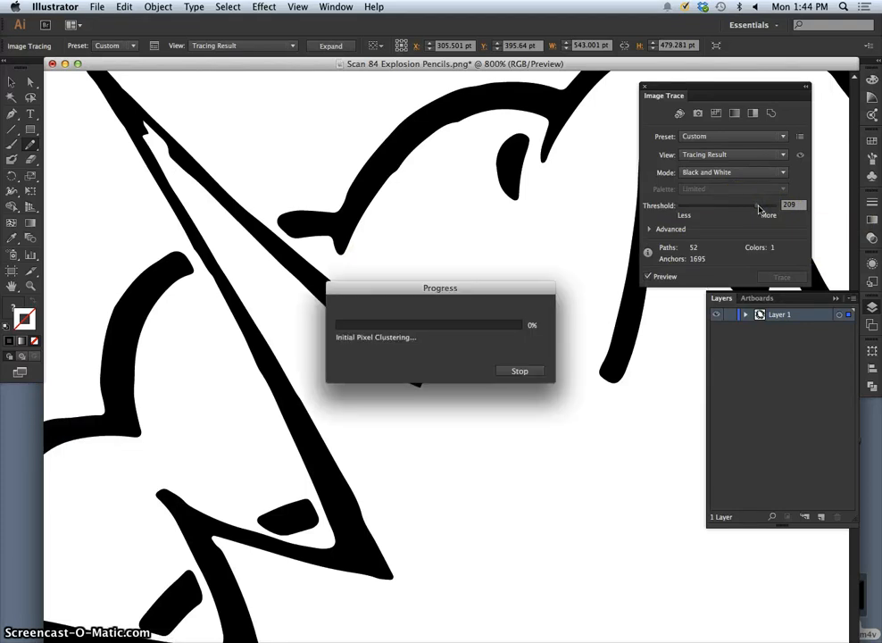
{"action": "left_click", "coordinate": [755, 207]}
{"action": "left_click_drag", "start_coordinate": [755, 208], "coordinate": [708, 208]}
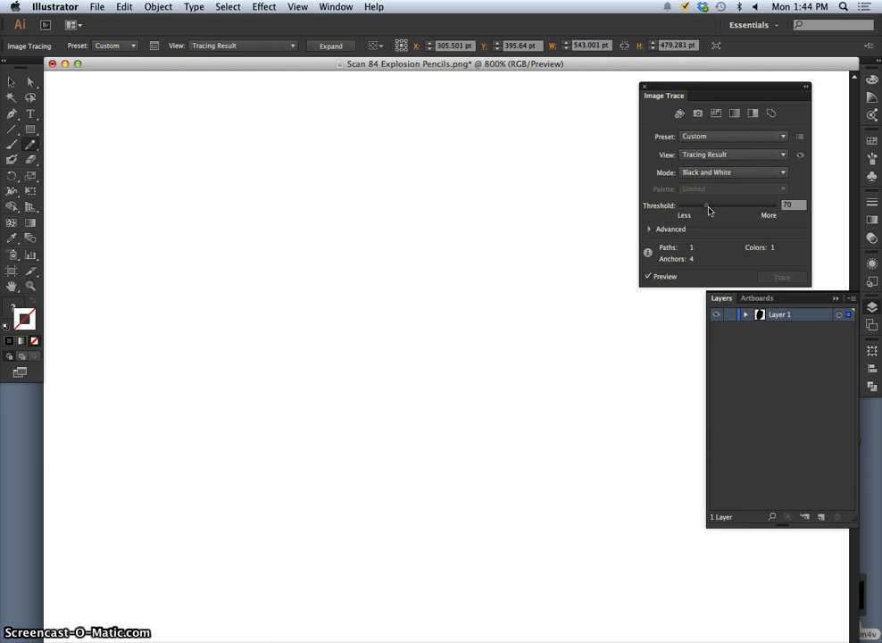
{"action": "left_click_drag", "start_coordinate": [709, 208], "coordinate": [721, 209]}
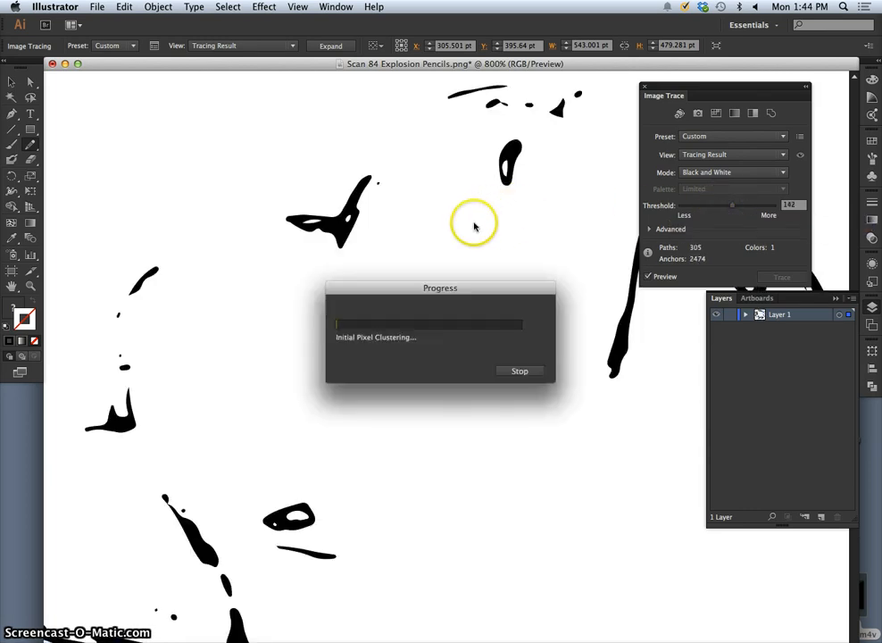
Examine the line quality of the new trace both up close and as a whole.
{"action": "key", "text": "super+equal"}
{"action": "key", "text": "super+equal"}
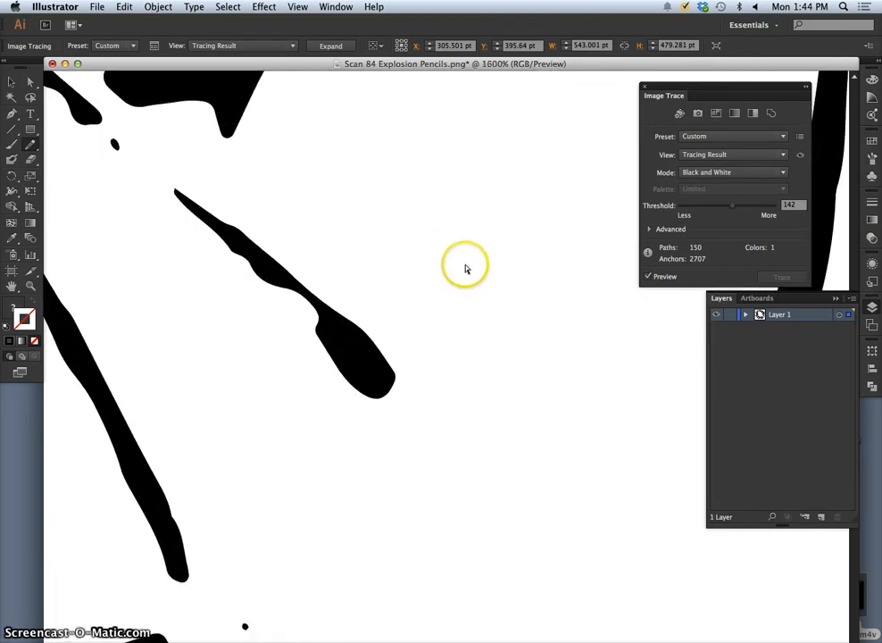
{"action": "key", "text": "super+minus"}
{"action": "key", "text": "super+minus"}
{"action": "key", "text": "super+minus"}
{"action": "key", "text": "super+minus"}
{"action": "key", "text": "super+minus"}
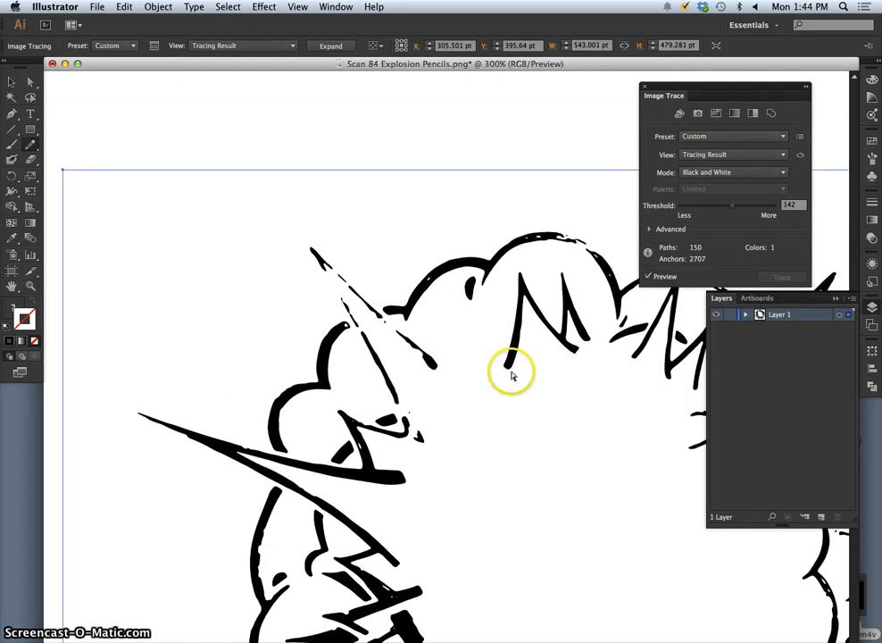
{"action": "key", "text": "super+minus"}
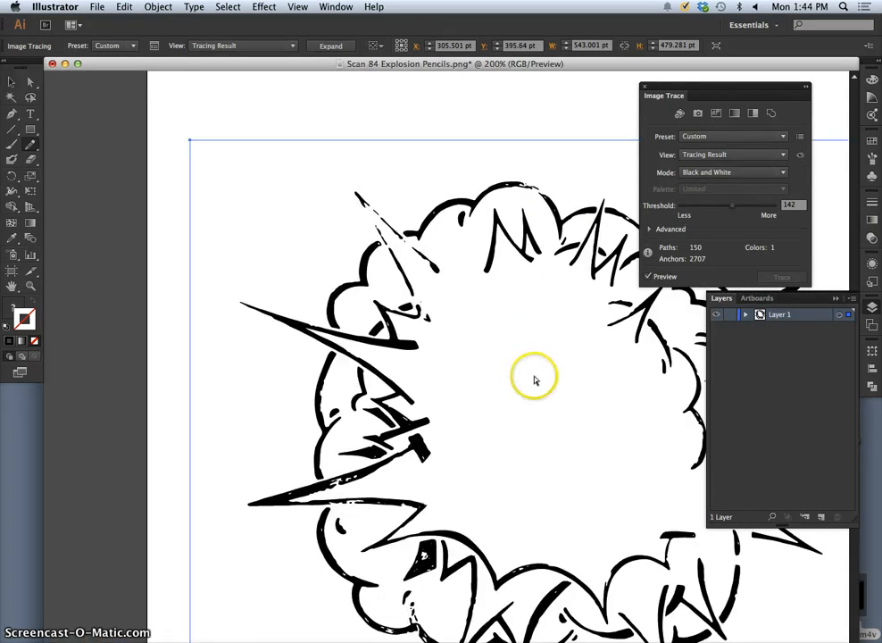
{"action": "key", "text": "super+minus"}
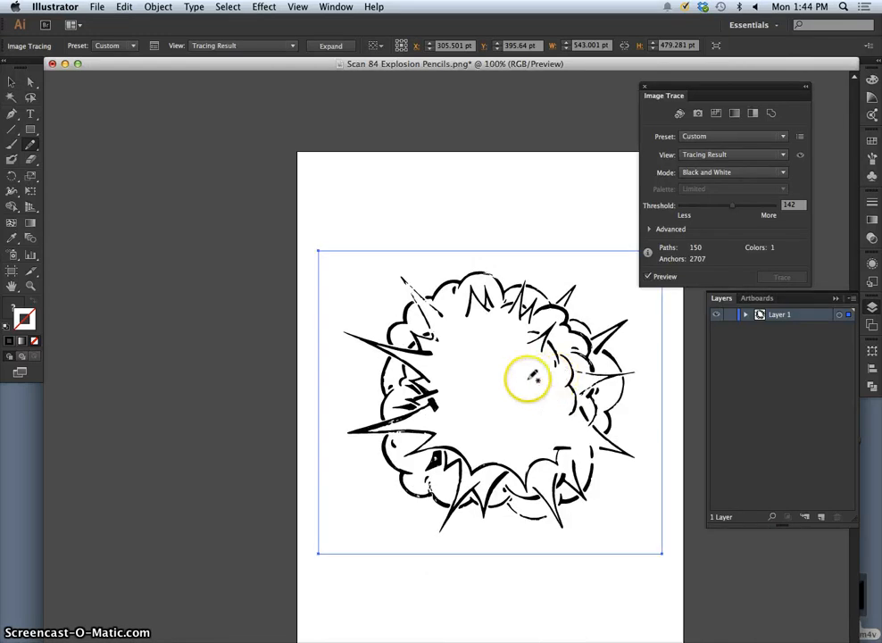
Adjust the trace threshold to 141 while checking the spikes and clouds in the burst's right part.
{"action": "key", "text": "super+equal"}
{"action": "key", "text": "super+equal"}
{"action": "key", "text": "super+equal"}
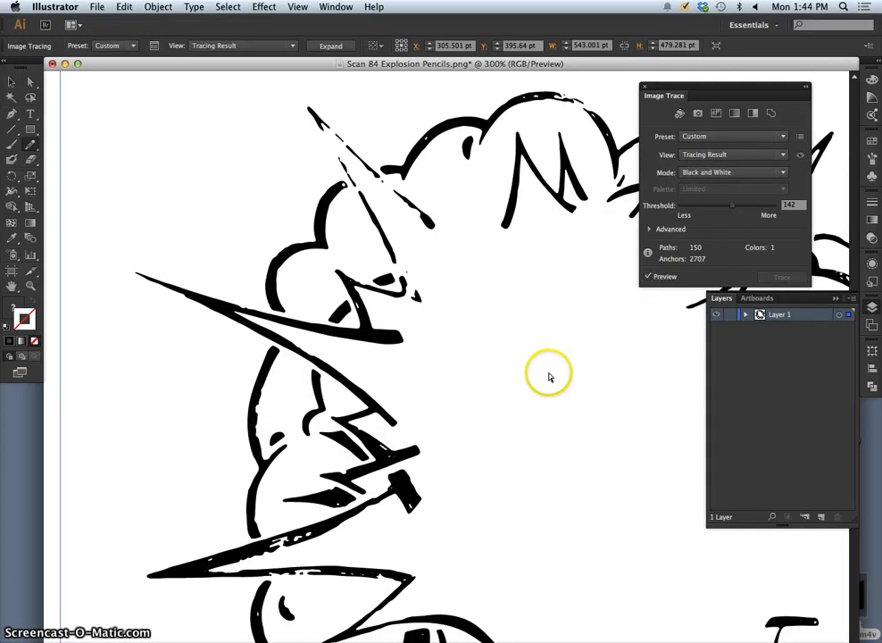
{"action": "key", "text": "super+equal"}
{"action": "key", "text": "super+equal"}
{"action": "mouse_move", "coordinate": [554, 215]}
{"action": "left_mouse_down"}
{"action": "mouse_move", "coordinate": [458, 431]}
{"action": "mouse_move", "coordinate": [490, 334]}
{"action": "mouse_move", "coordinate": [384, 403]}
{"action": "mouse_move", "coordinate": [367, 330]}
{"action": "mouse_move", "coordinate": [454, 390]}
{"action": "mouse_move", "coordinate": [425, 384]}
{"action": "mouse_move", "coordinate": [410, 406]}
{"action": "mouse_move", "coordinate": [326, 324]}
{"action": "mouse_move", "coordinate": [370, 339]}
{"action": "mouse_move", "coordinate": [333, 325]}
{"action": "mouse_move", "coordinate": [316, 215]}
{"action": "left_mouse_up"}
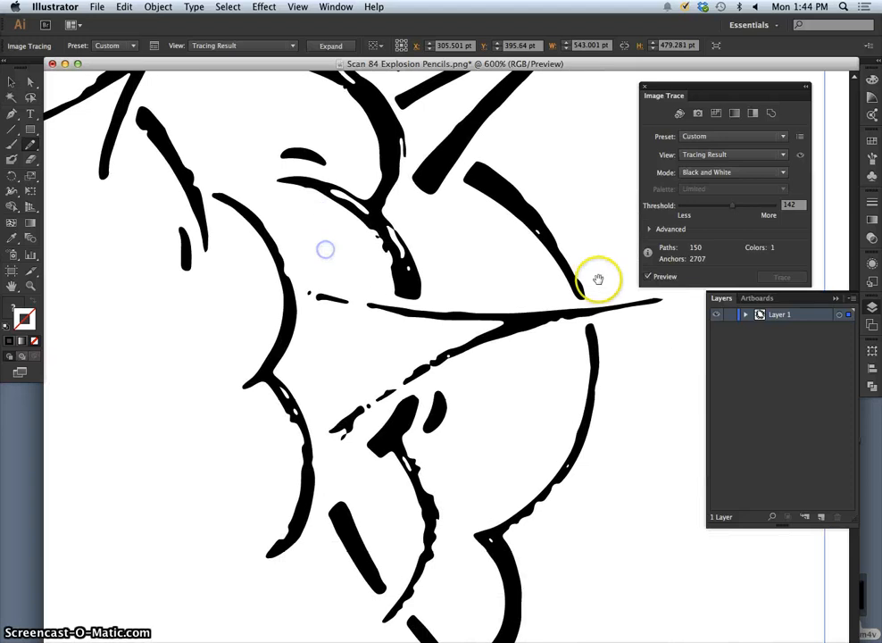
{"action": "left_click", "coordinate": [730, 207]}
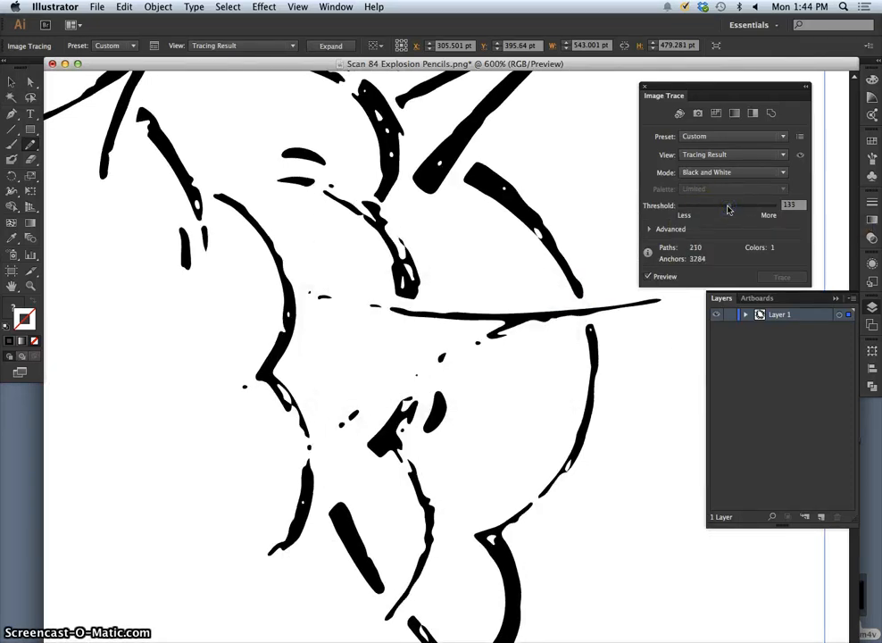
{"action": "left_click", "coordinate": [730, 208]}
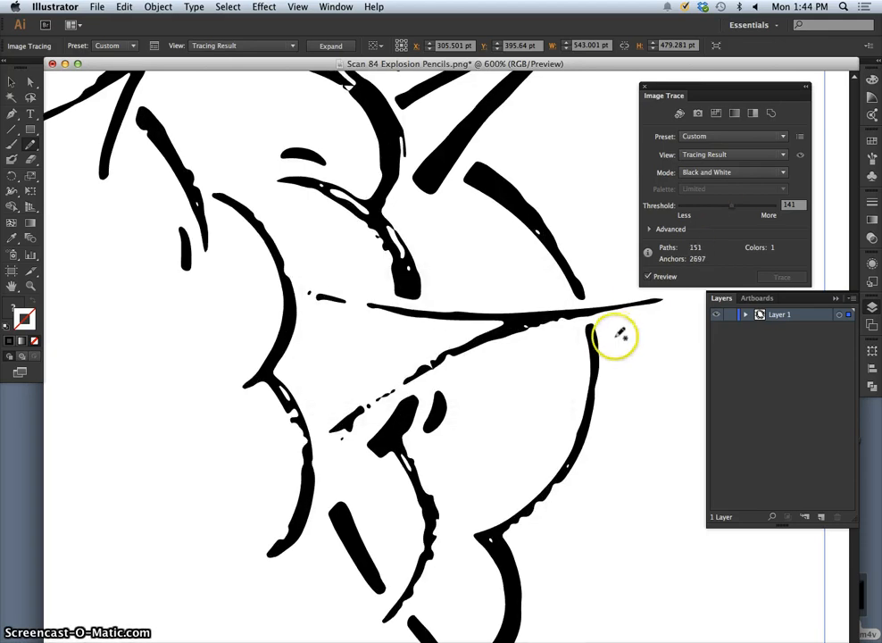
Set the trace threshold to 130 for a more broken, rough line look across the burst.
{"action": "key", "text": "super+minus"}
{"action": "key", "text": "super+minus"}
{"action": "key", "text": "super+minus"}
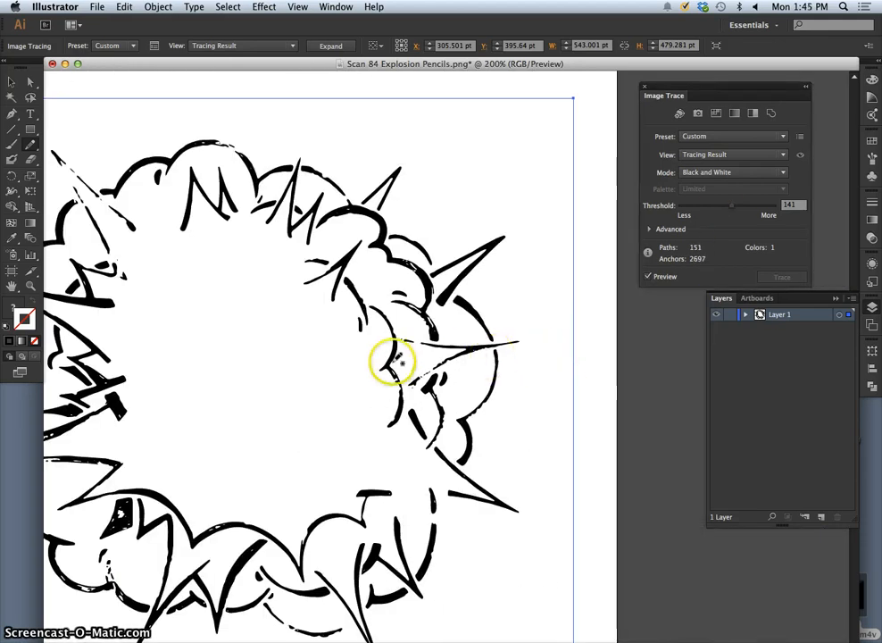
{"action": "mouse_move", "coordinate": [330, 365]}
{"action": "left_mouse_down"}
{"action": "mouse_move", "coordinate": [390, 340]}
{"action": "mouse_move", "coordinate": [406, 355]}
{"action": "left_mouse_up"}
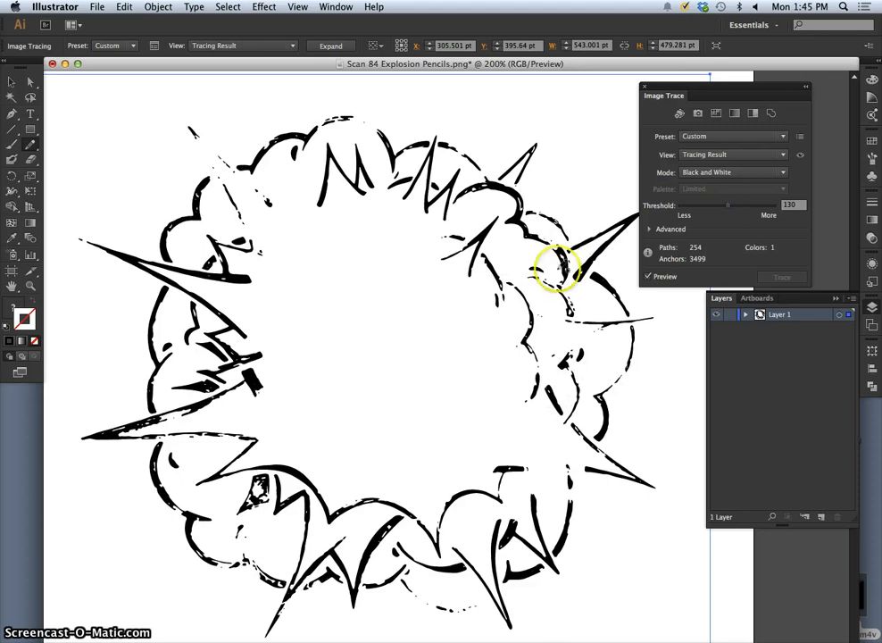
Expand the image tracing of the explosion into editable vector paths.
{"action": "scroll", "coordinate": [558, 317], "scroll_direction": "down", "scroll_amount": 5}
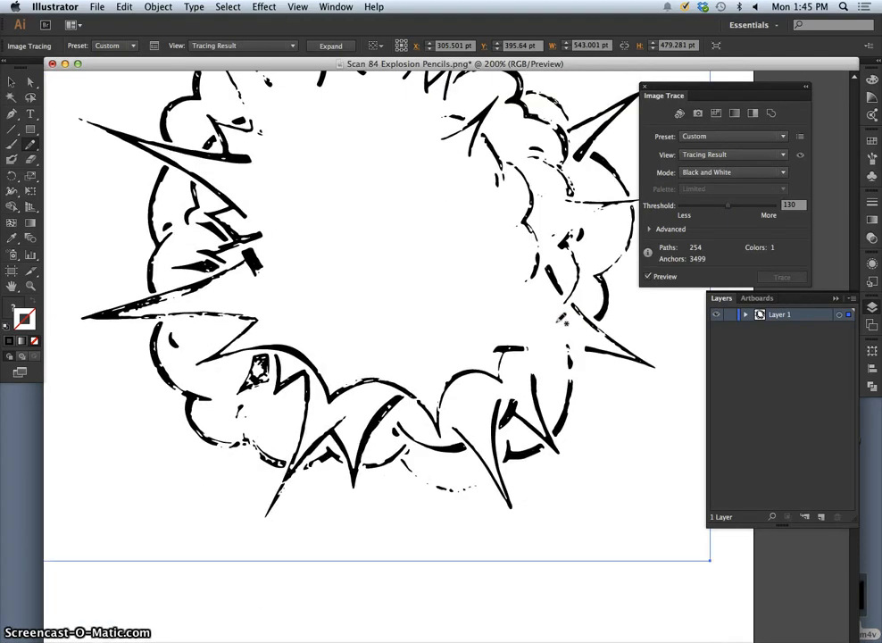
{"action": "left_click", "coordinate": [326, 46]}
Save the artwork as an Adobe Illustrator file named "Scan 84 Explosion Pencils Roughed Up.ai" with the default options and close it.
{"action": "left_click", "coordinate": [96, 6]}
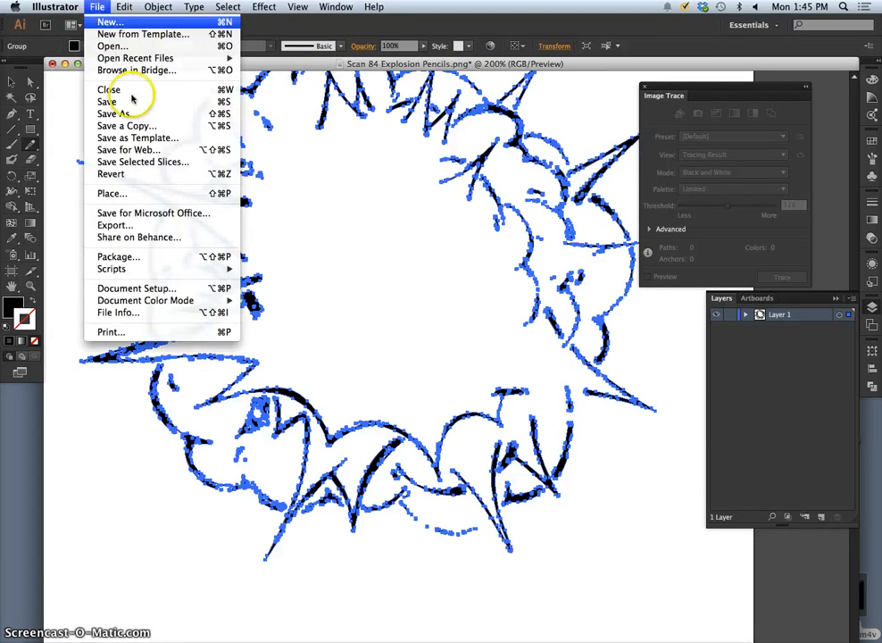
{"action": "left_click", "coordinate": [150, 114]}
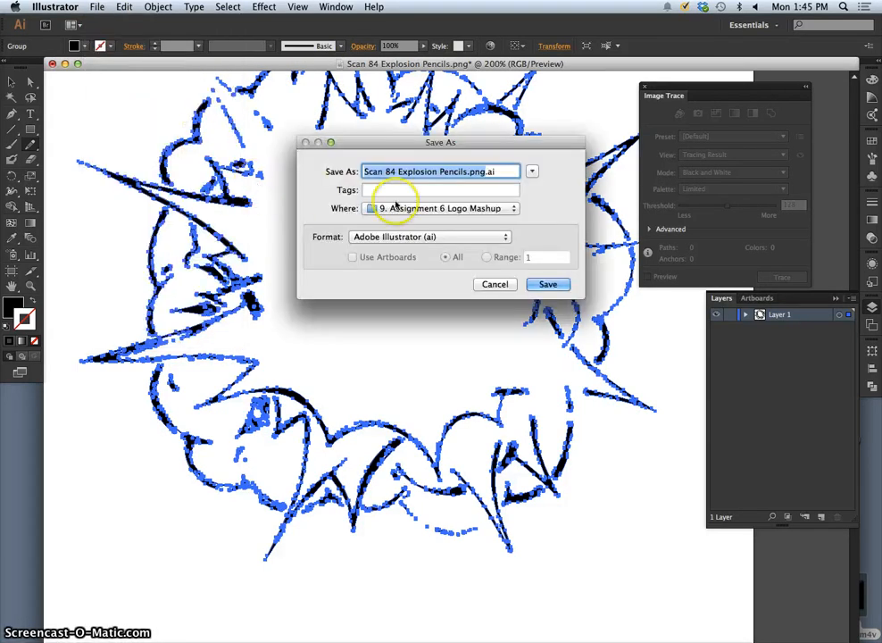
{"action": "left_click", "coordinate": [482, 171]}
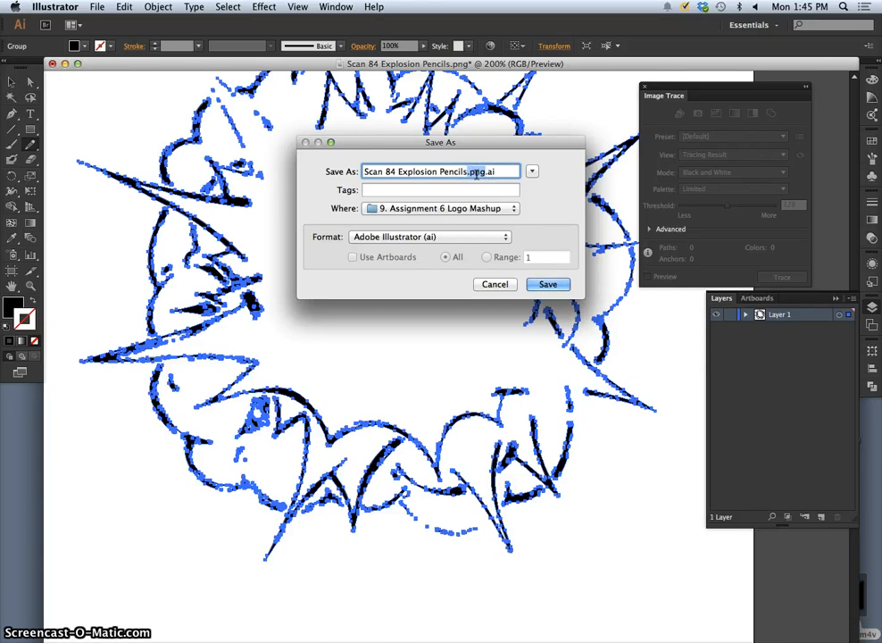
{"action": "type", "text": "Rou"}
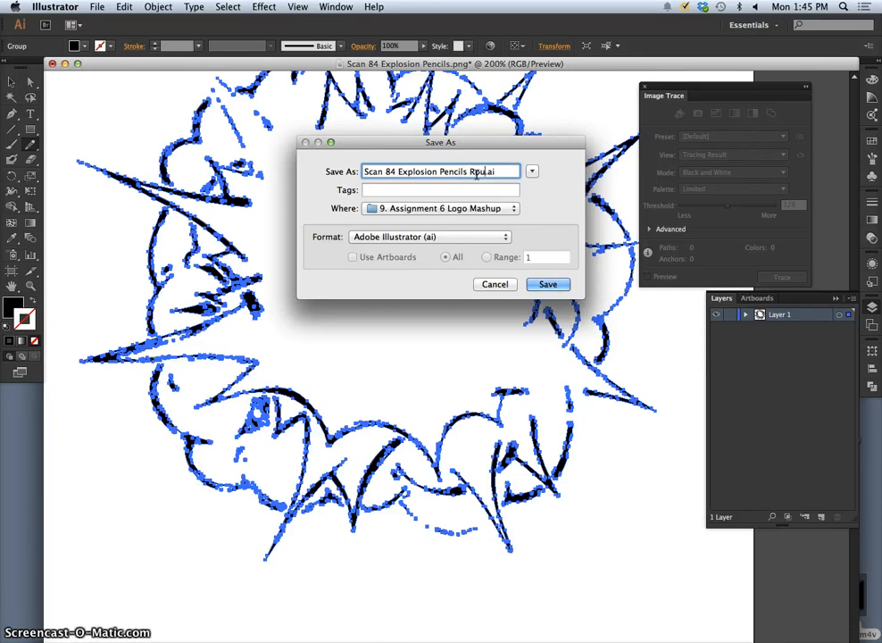
{"action": "type", "text": "ghe"}
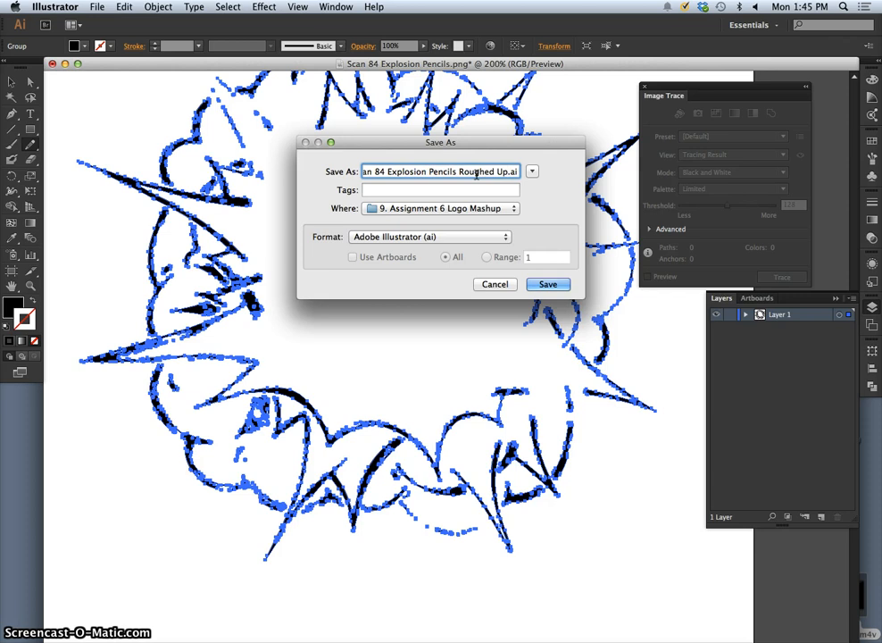
{"action": "type", "text": "d Up"}
{"action": "left_click", "coordinate": [552, 287]}
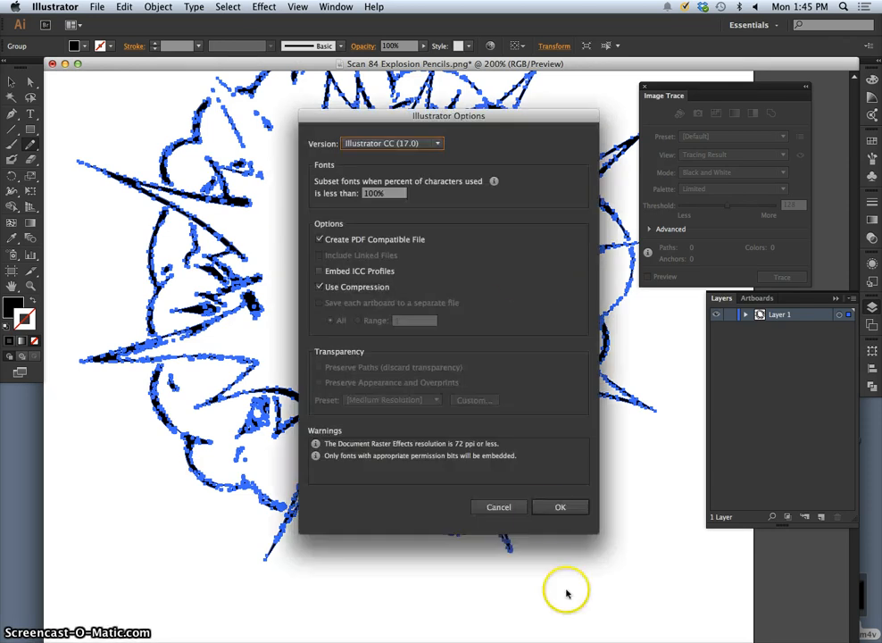
{"action": "left_click", "coordinate": [560, 506]}
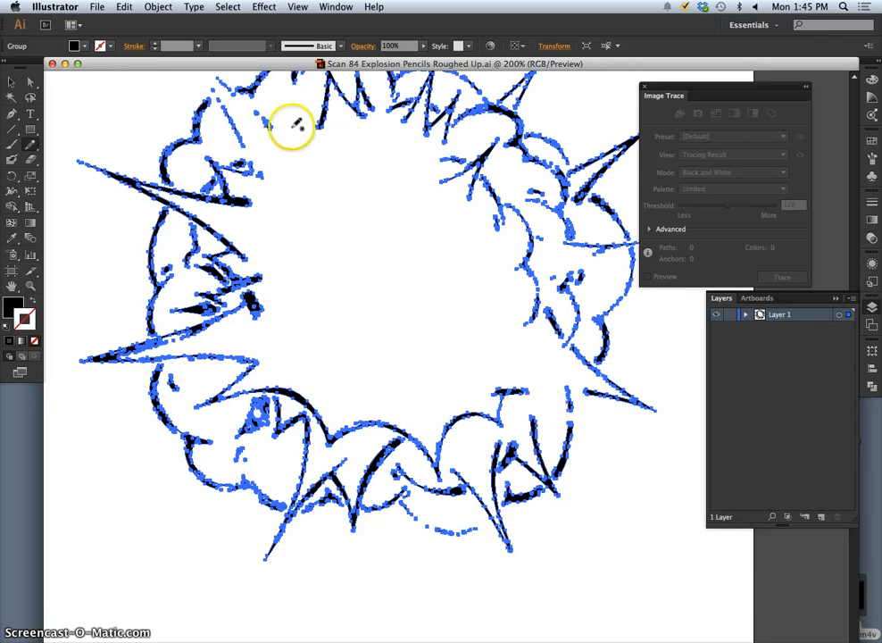
{"action": "left_click", "coordinate": [53, 65]}
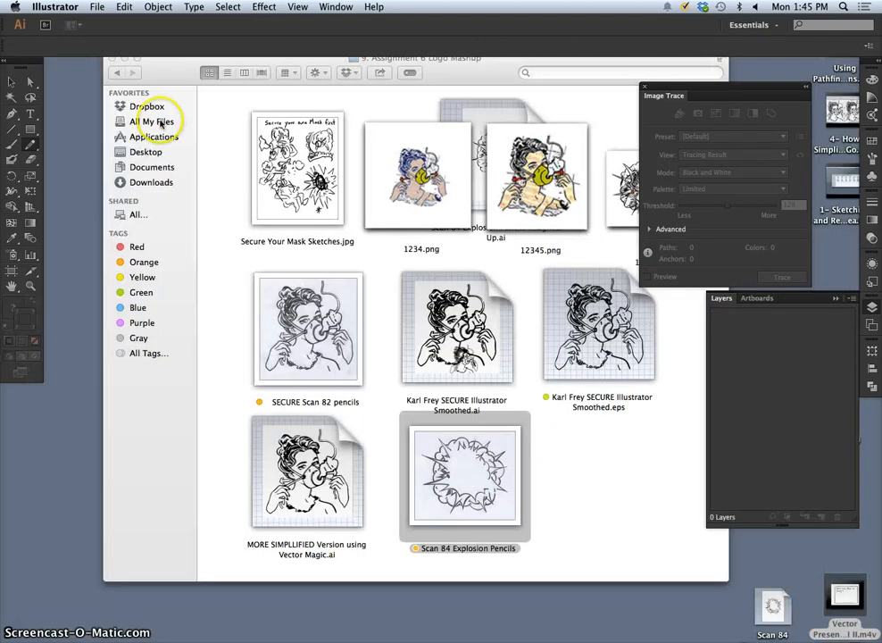
Open the original Scan 84 Explosion Pencils image in Preview and fit its window so the whole burst shows.
{"action": "left_click", "coordinate": [382, 260]}
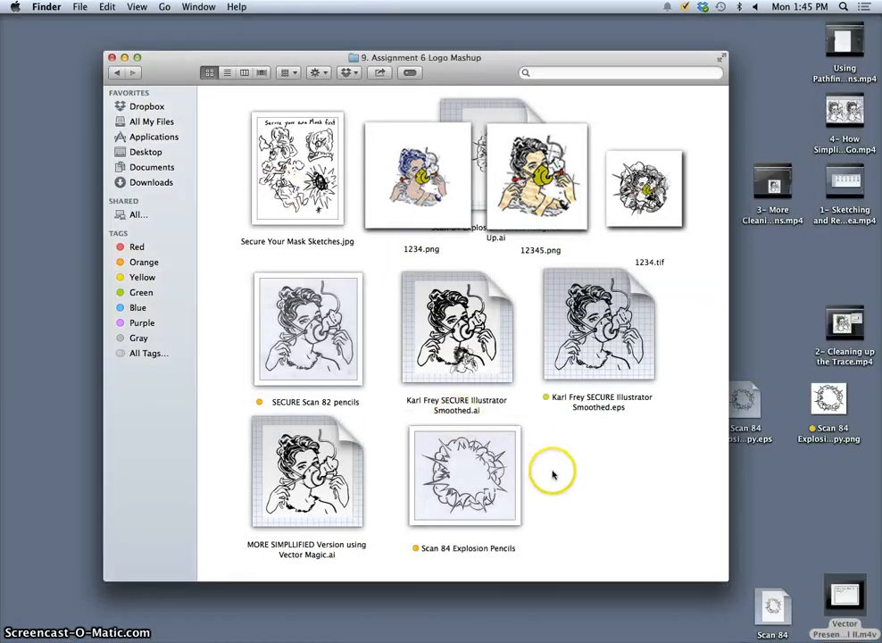
{"action": "right_click", "coordinate": [471, 473]}
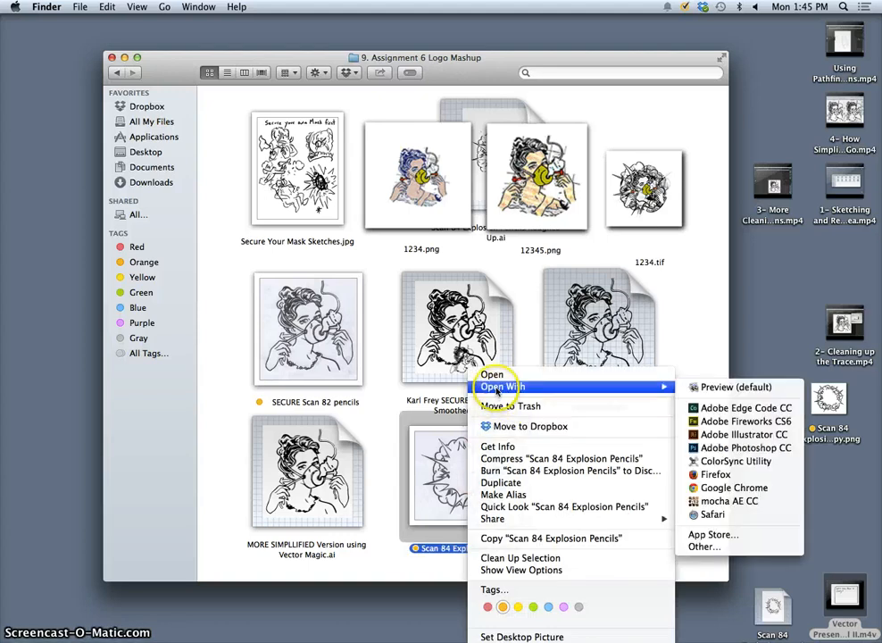
{"action": "mouse_move", "coordinate": [596, 390]}
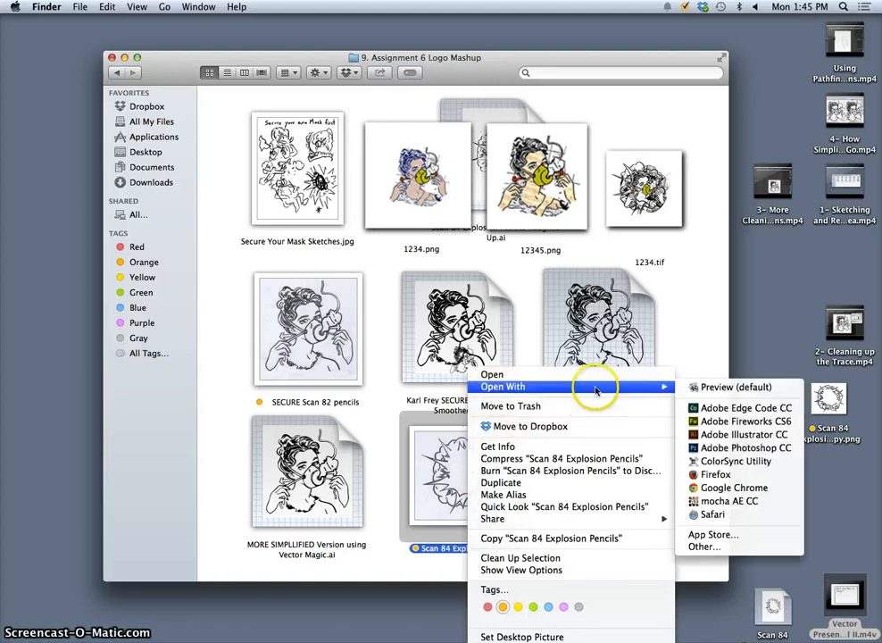
{"action": "left_click", "coordinate": [697, 386]}
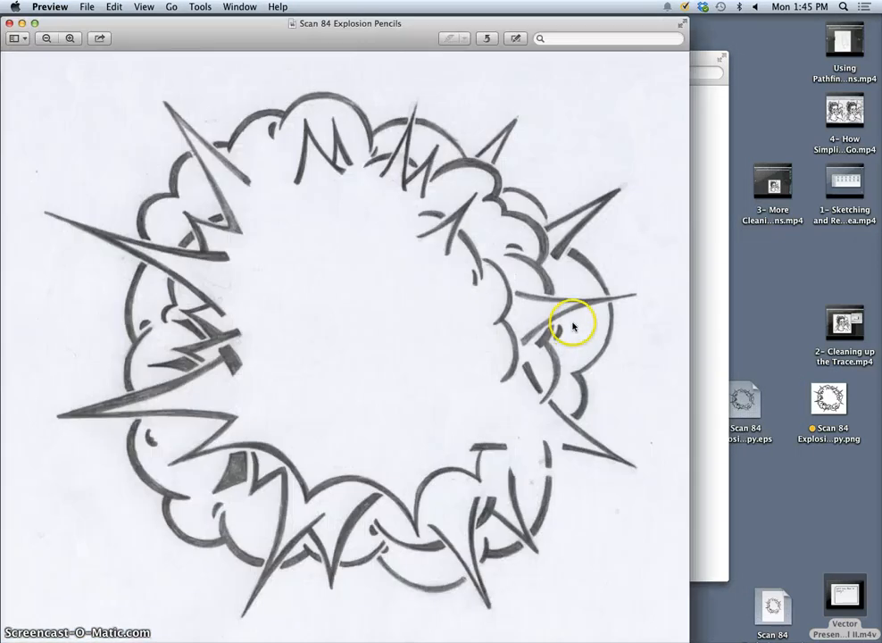
{"action": "left_click_drag", "start_coordinate": [493, 25], "coordinate": [544, 22]}
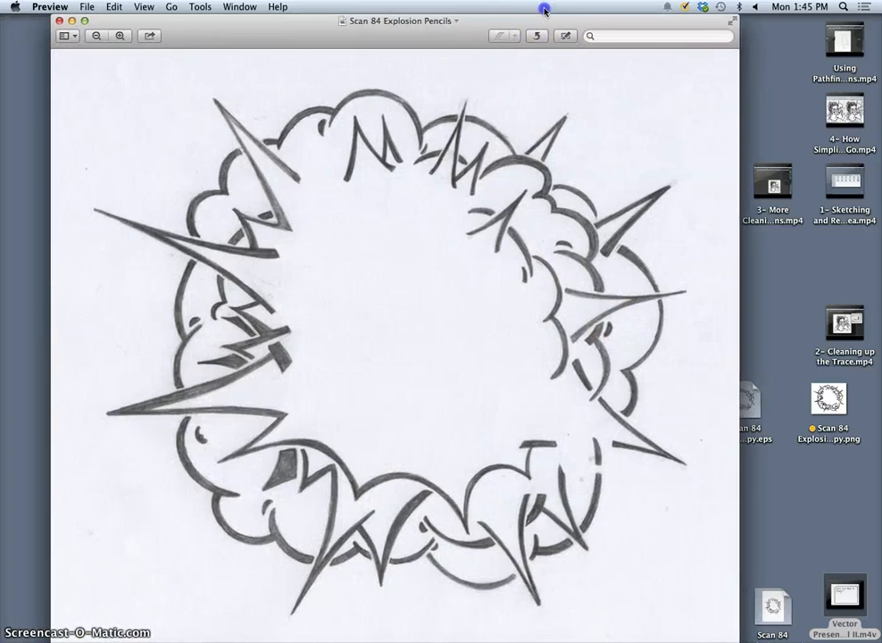
{"action": "left_click_drag", "start_coordinate": [738, 639], "coordinate": [710, 617]}
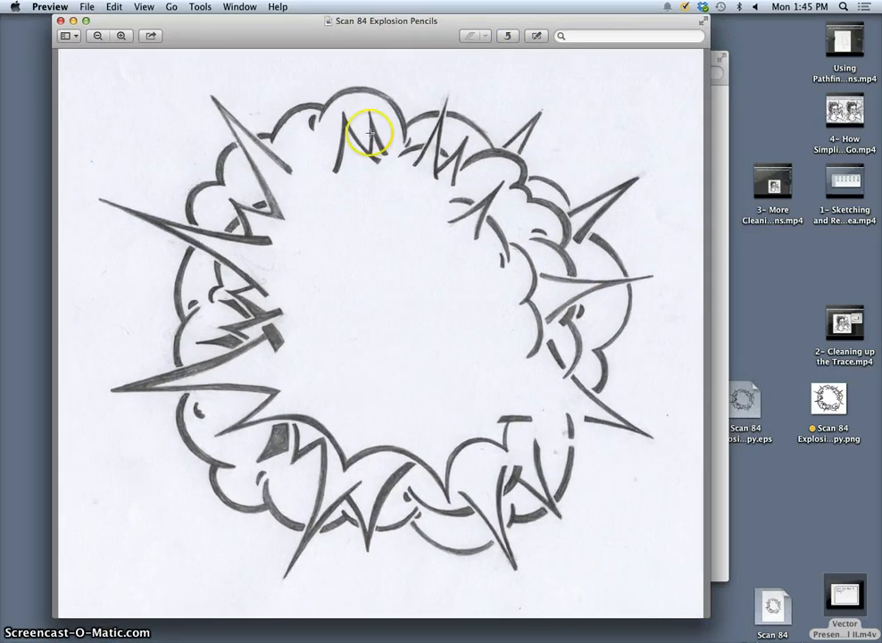
Adjust the scan's colour levels, lowering the white point and raising the black point for white paper and solid black lines.
{"action": "left_click", "coordinate": [202, 5]}
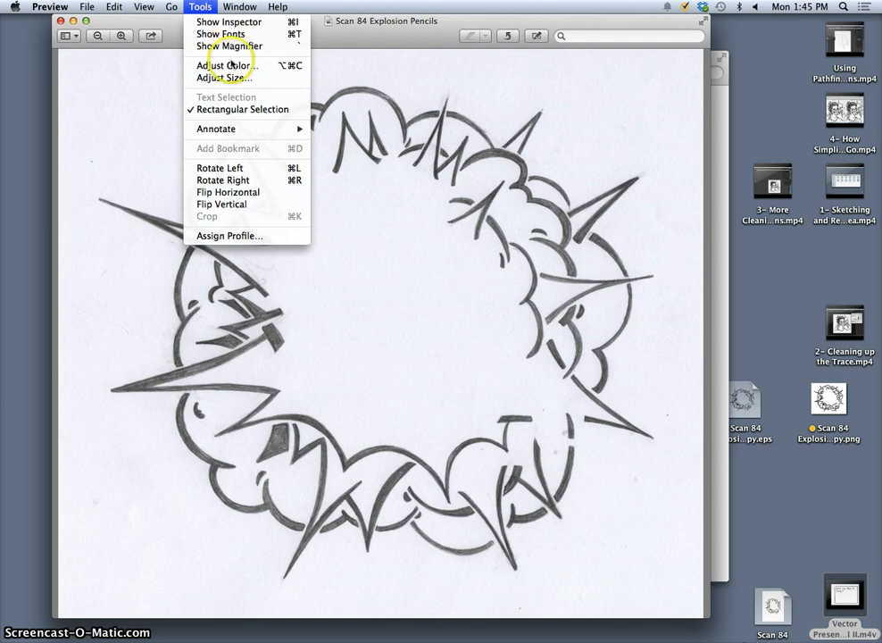
{"action": "left_click", "coordinate": [253, 66]}
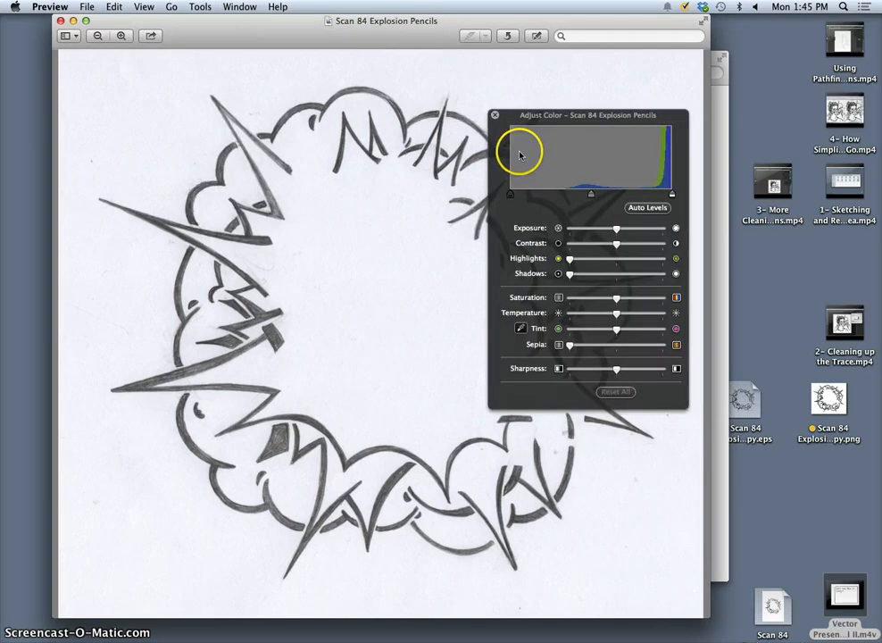
{"action": "left_click_drag", "start_coordinate": [612, 119], "coordinate": [789, 133]}
{"action": "left_click_drag", "start_coordinate": [848, 211], "coordinate": [814, 211]}
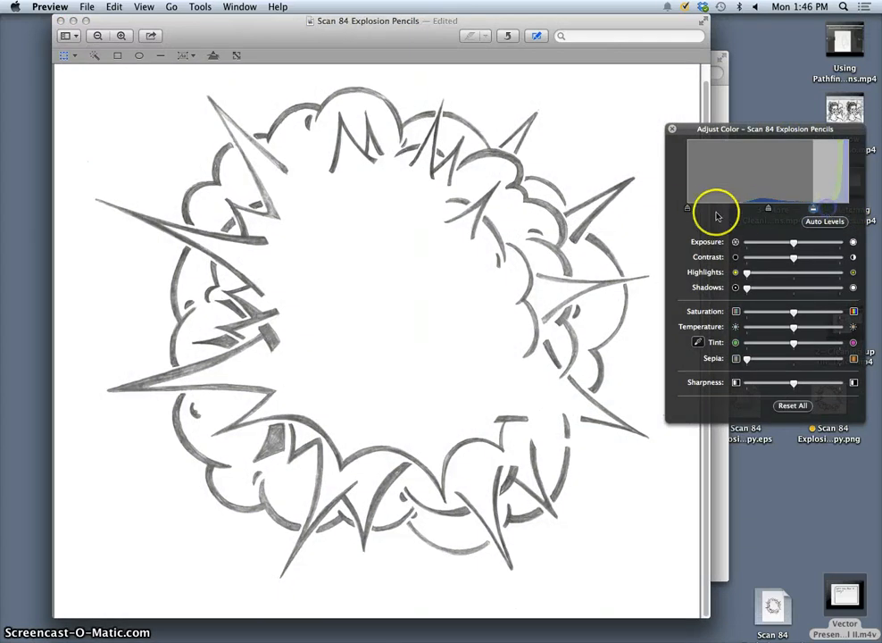
{"action": "left_click_drag", "start_coordinate": [708, 211], "coordinate": [804, 211]}
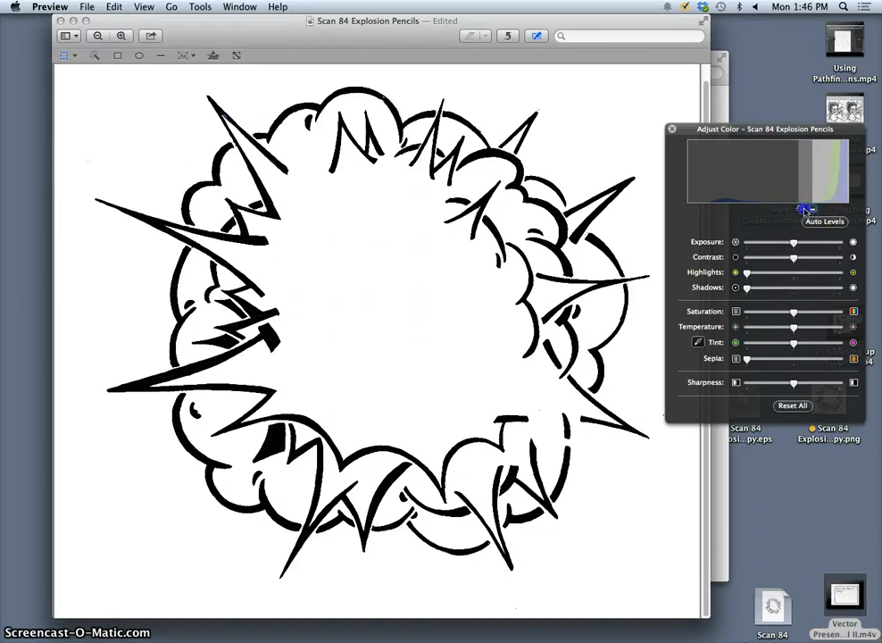
Try shifting the white and black points towards the bright end of the histogram to compare the smudges around the lines.
{"action": "left_click_drag", "start_coordinate": [806, 210], "coordinate": [827, 210]}
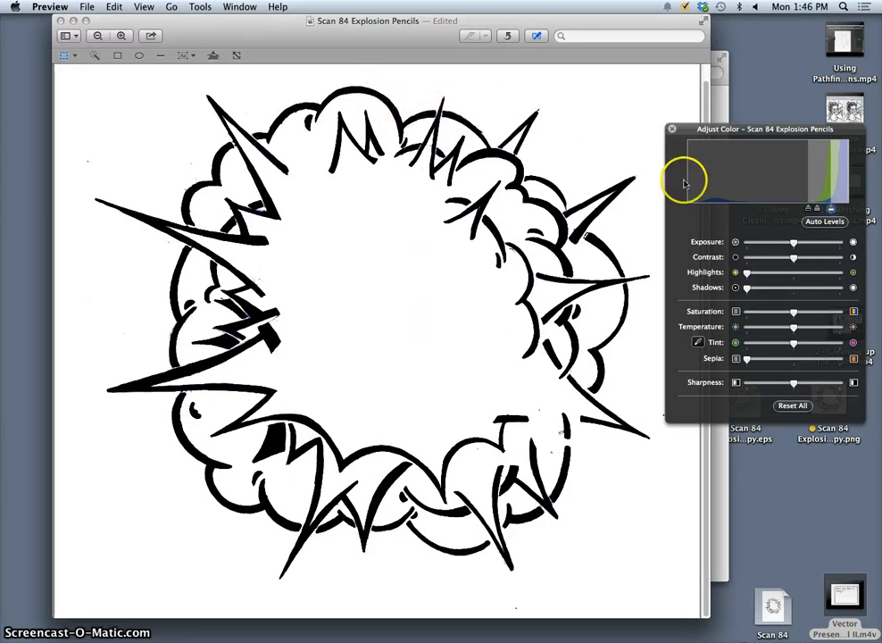
{"action": "left_click_drag", "start_coordinate": [834, 198], "coordinate": [818, 211]}
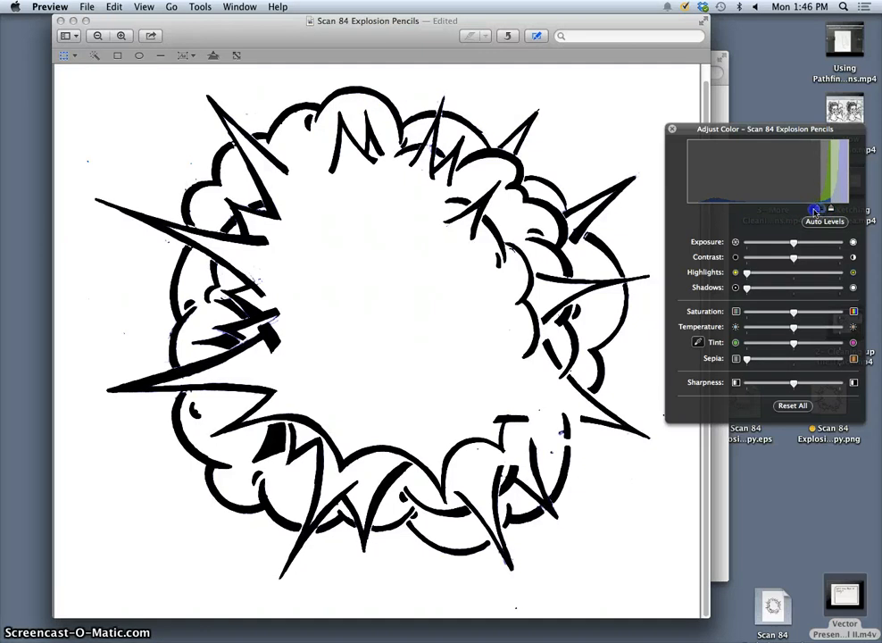
{"action": "left_click_drag", "start_coordinate": [815, 211], "coordinate": [817, 210]}
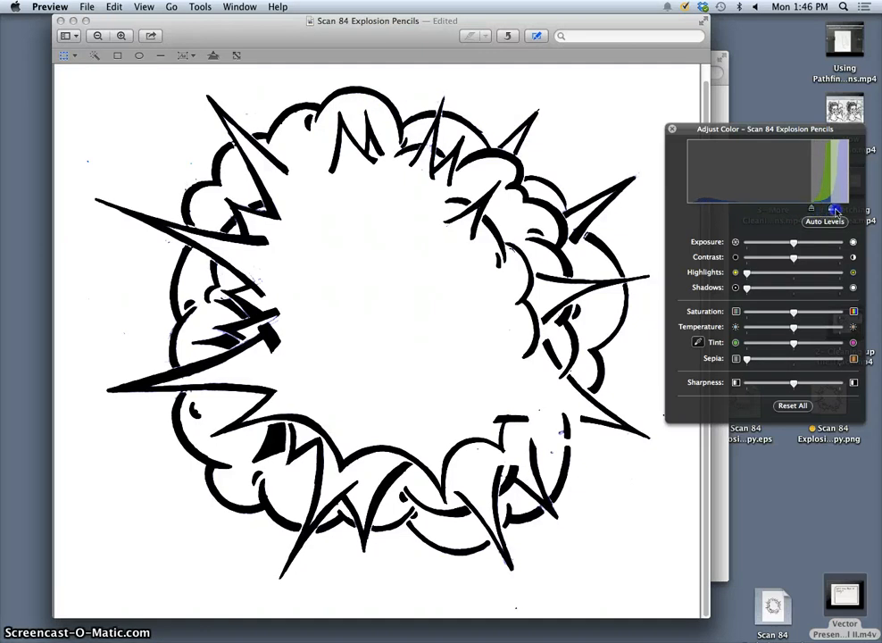
{"action": "left_click_drag", "start_coordinate": [813, 211], "coordinate": [831, 212]}
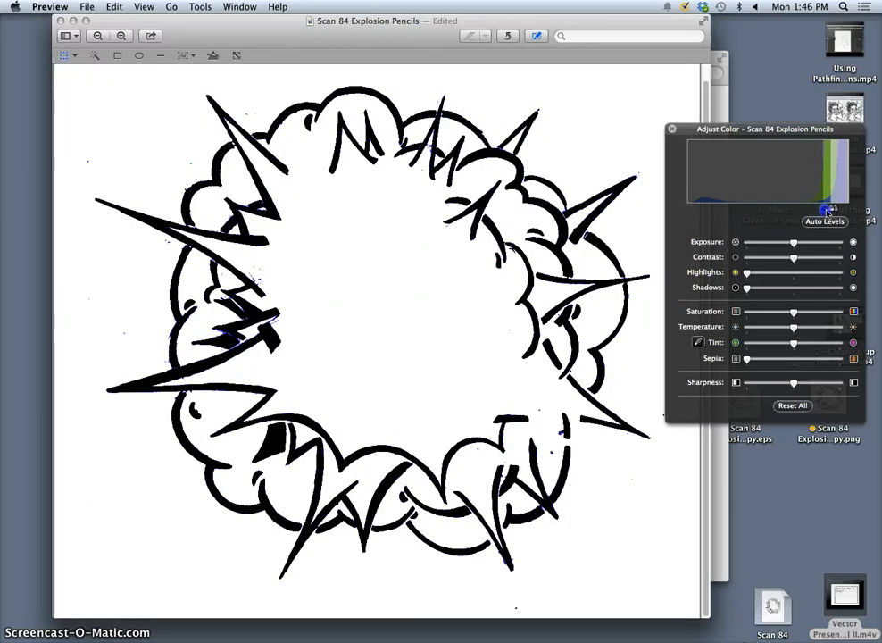
{"action": "left_click_drag", "start_coordinate": [832, 211], "coordinate": [837, 210]}
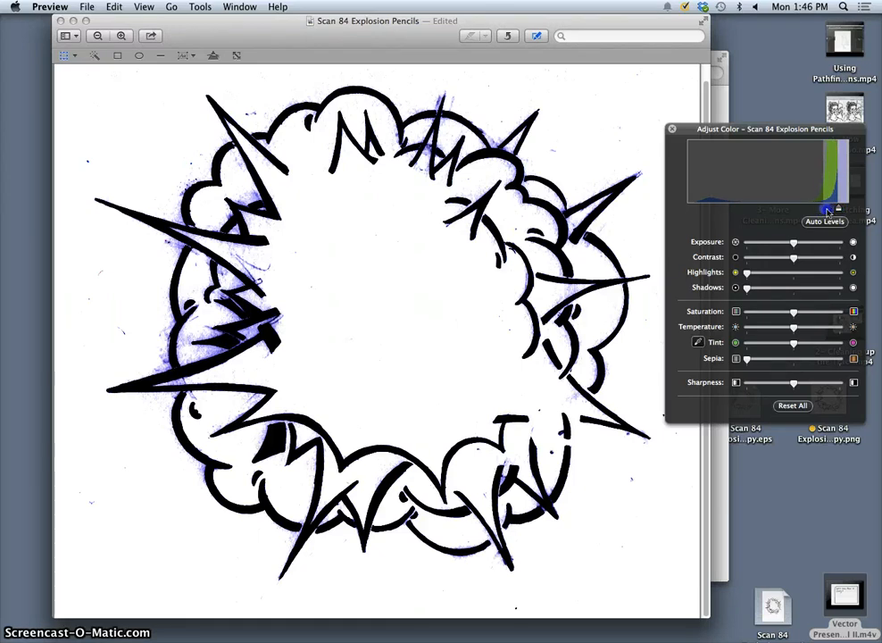
{"action": "left_click_drag", "start_coordinate": [837, 210], "coordinate": [807, 211]}
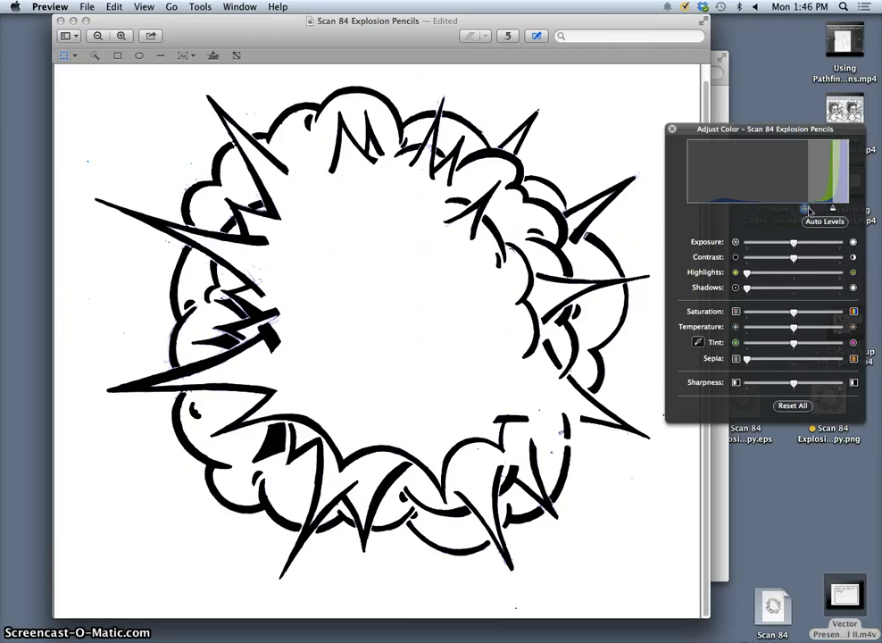
Set the black and white points close together just below the histogram's bright peak for crisp black lines on clean white.
{"action": "mouse_move", "coordinate": [771, 210]}
{"action": "left_mouse_down"}
{"action": "mouse_move", "coordinate": [736, 209]}
{"action": "mouse_move", "coordinate": [774, 207]}
{"action": "left_mouse_up"}
{"action": "left_click", "coordinate": [833, 209]}
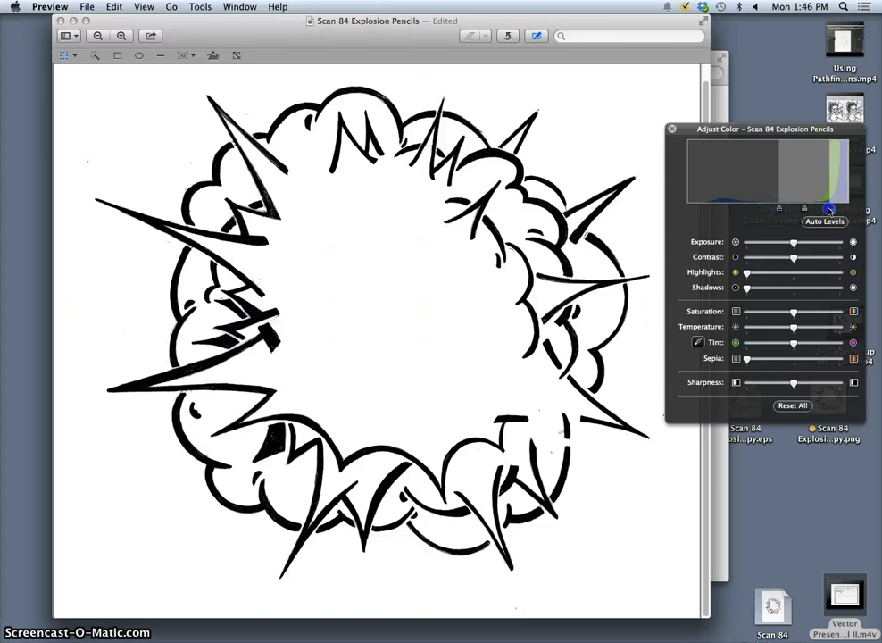
{"action": "mouse_move", "coordinate": [829, 209]}
{"action": "left_mouse_down"}
{"action": "mouse_move", "coordinate": [782, 210]}
{"action": "mouse_move", "coordinate": [797, 211]}
{"action": "left_mouse_up"}
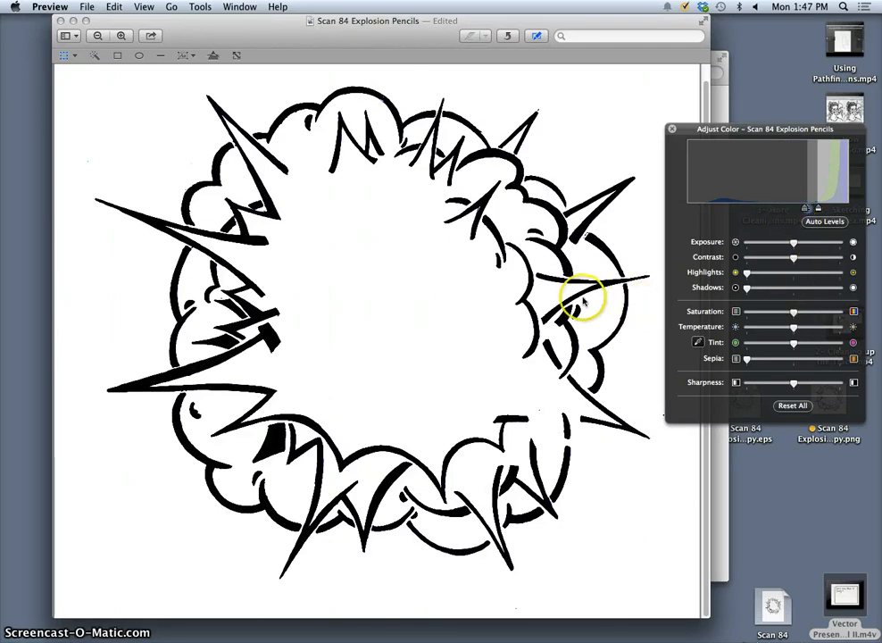
Reduce the image's saturation to the minimum to remove the coloured fringes along the upper cloud and spike lines.
{"action": "key", "text": "super+plus"}
{"action": "key", "text": "super+plus"}
{"action": "key", "text": "super+plus"}
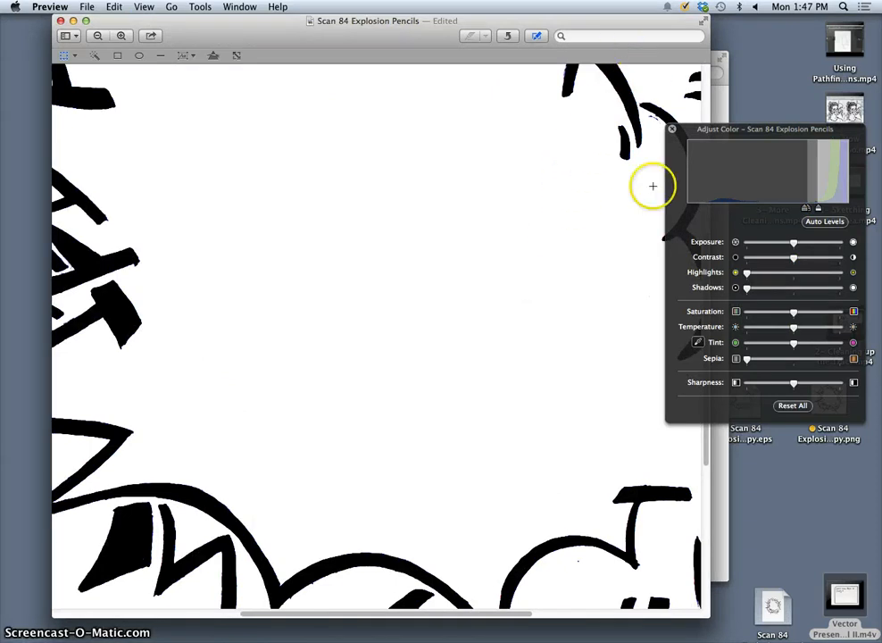
{"action": "scroll", "coordinate": [630, 232], "scroll_direction": "up", "scroll_amount": 5}
{"action": "scroll", "coordinate": [630, 232], "scroll_direction": "up", "scroll_amount": 8}
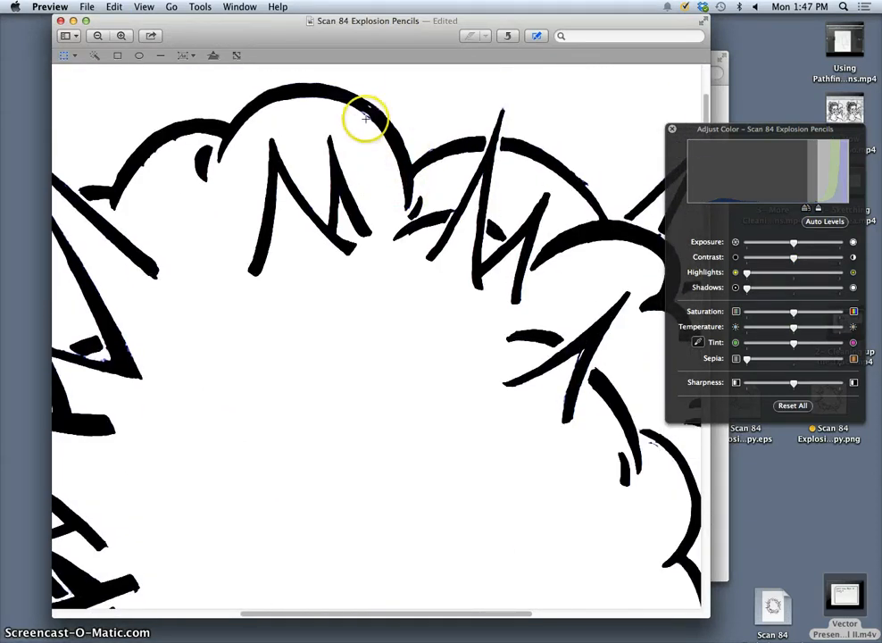
{"action": "key", "text": "super+plus"}
{"action": "key", "text": "super+plus"}
{"action": "key", "text": "super+plus"}
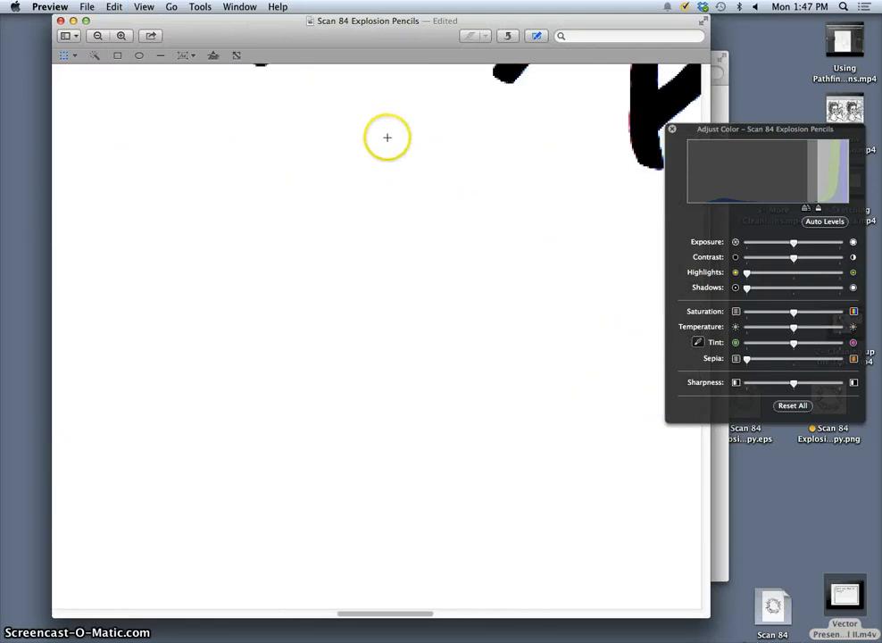
{"action": "scroll", "coordinate": [417, 152], "scroll_direction": "down", "scroll_amount": 2}
{"action": "scroll", "coordinate": [416, 151], "scroll_direction": "up", "scroll_amount": 10}
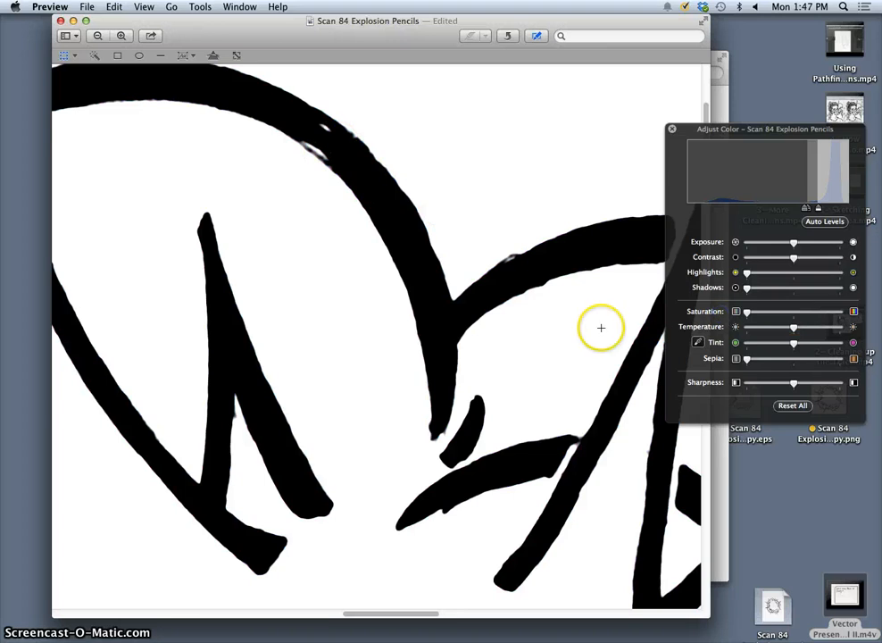
Examine the desaturated explosion drawing as a whole and up close along its spikes and cloud outlines for leftover smudges.
{"action": "key", "text": "super+minus"}
{"action": "key", "text": "super+minus"}
{"action": "key", "text": "super+minus"}
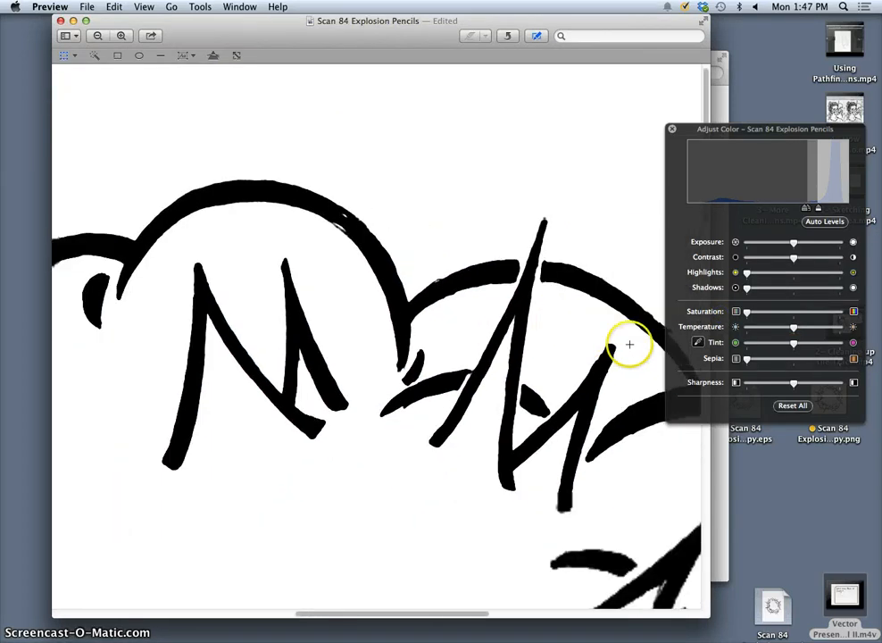
{"action": "key", "text": "super+minus"}
{"action": "key", "text": "super+minus"}
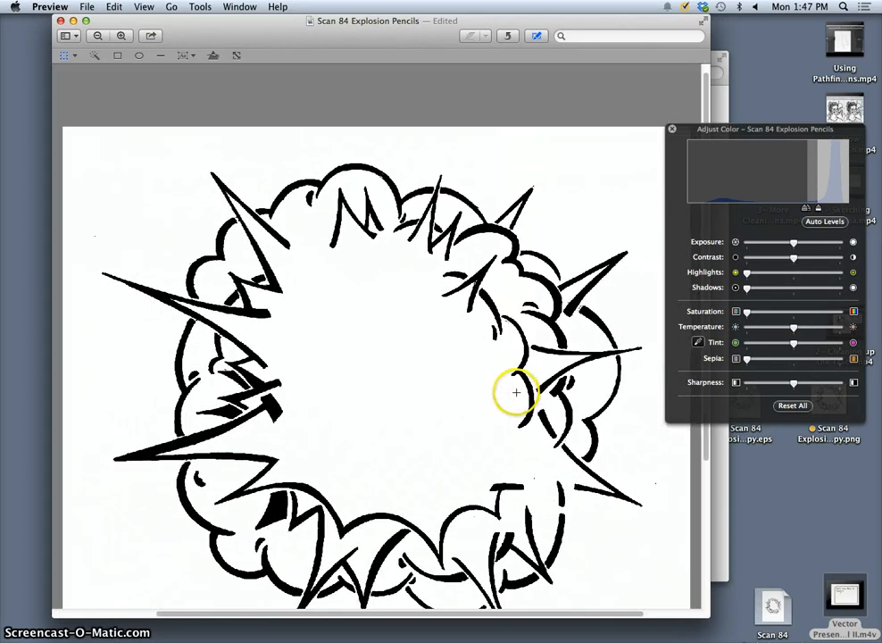
{"action": "key", "text": "super+minus"}
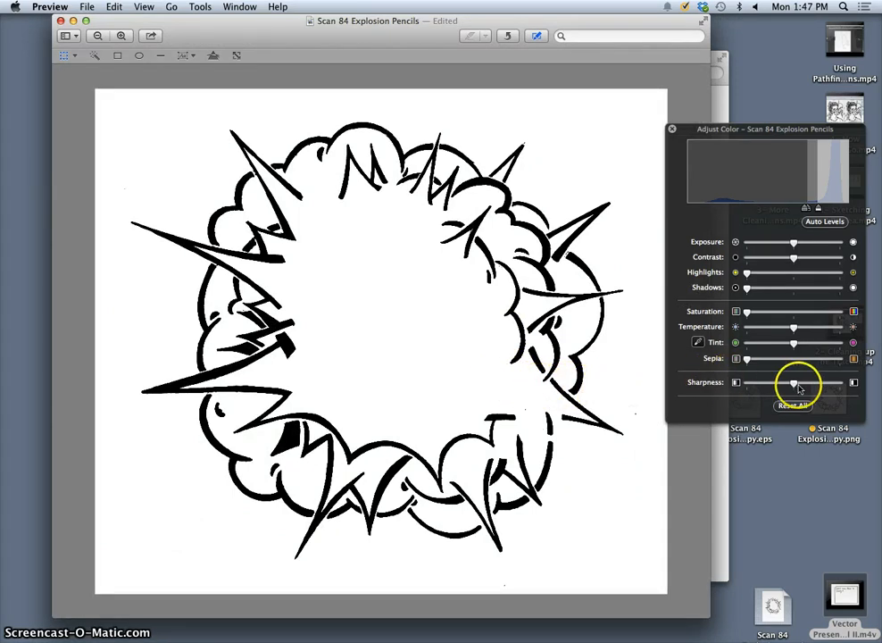
{"action": "key", "text": "super+plus"}
{"action": "key", "text": "super+plus"}
{"action": "key", "text": "super+plus"}
{"action": "key", "text": "super+plus"}
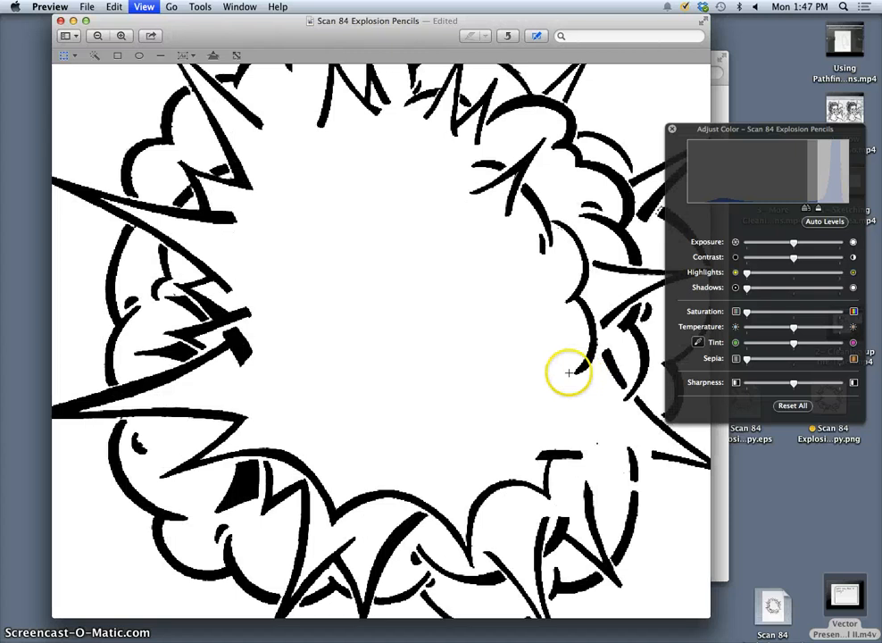
{"action": "scroll", "coordinate": [450, 430], "scroll_direction": "right", "scroll_amount": 4}
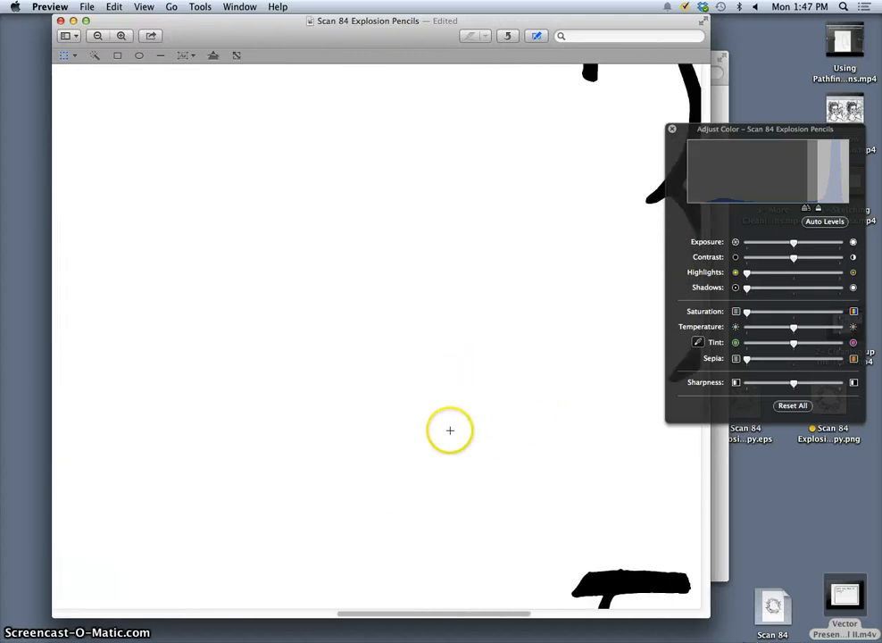
{"action": "scroll", "coordinate": [450, 429], "scroll_direction": "left", "scroll_amount": 10}
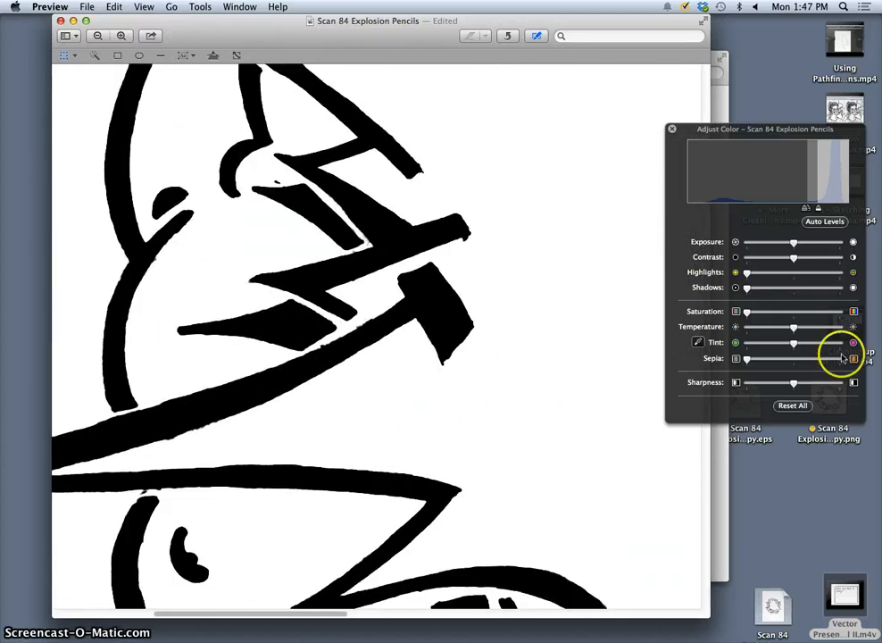
Compare maximum sharpness with minimum on the spike and cloud lines, leaving the image's sharpness at the minimum.
{"action": "left_click", "coordinate": [793, 384]}
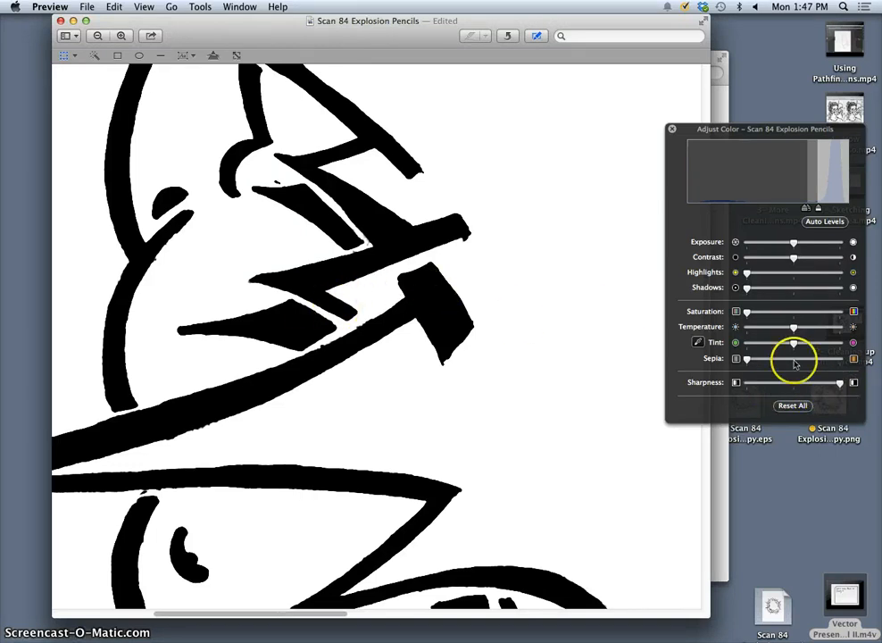
{"action": "left_click_drag", "start_coordinate": [842, 380], "coordinate": [736, 382]}
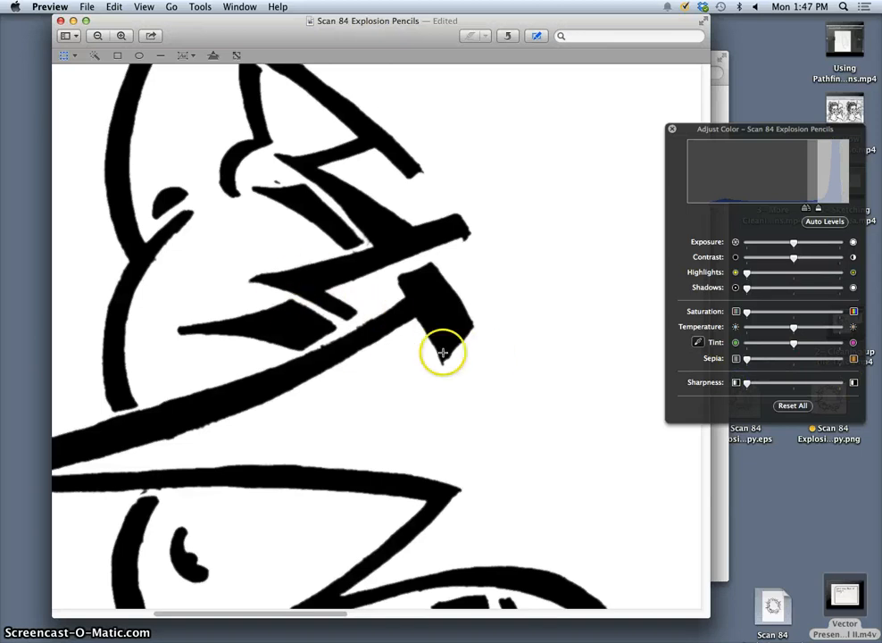
{"action": "key", "text": "super+minus"}
{"action": "key", "text": "super+minus"}
{"action": "key", "text": "super+minus"}
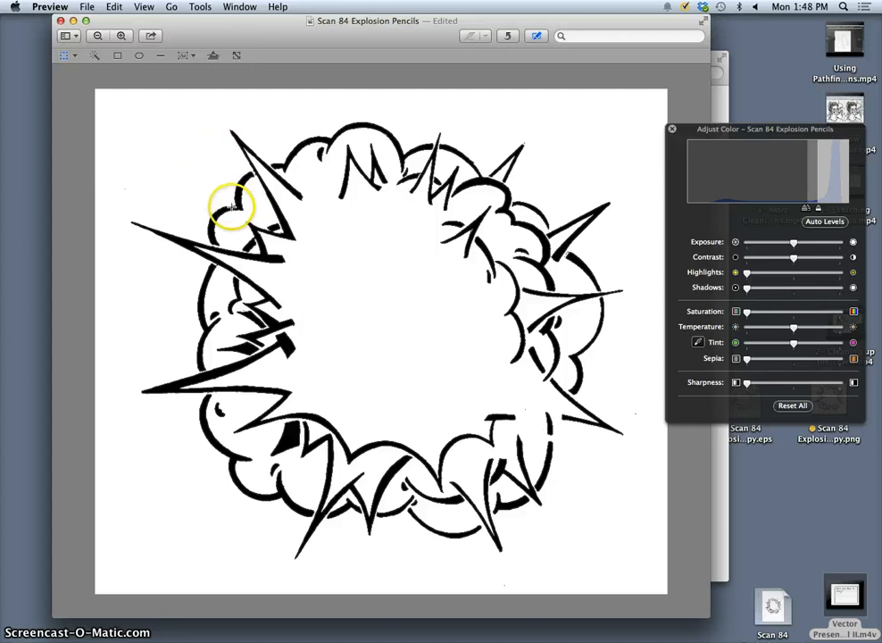
Save the adjusted Scan 84 Explosion Pencils image and close its window to reveal the assignment folder.
{"action": "left_click", "coordinate": [86, 7]}
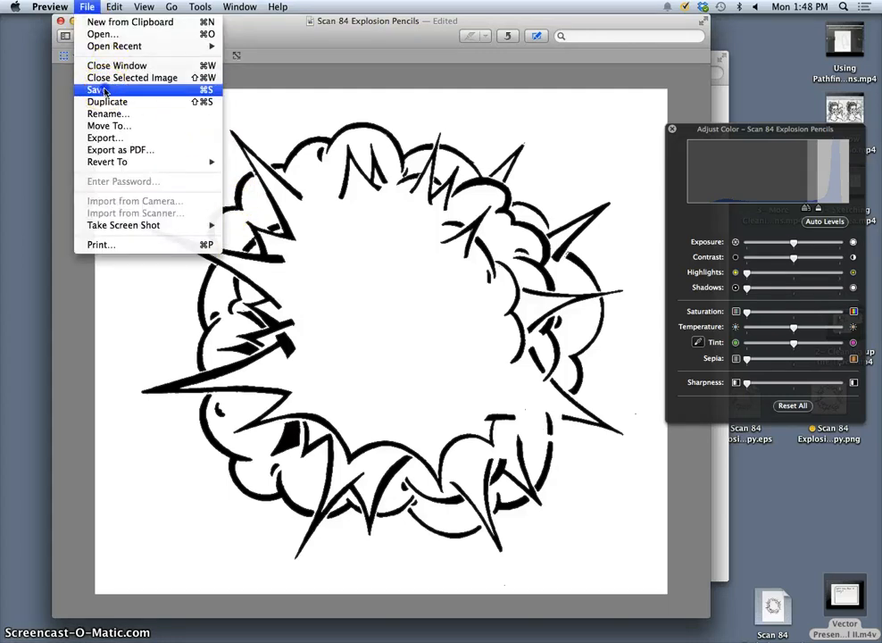
{"action": "left_click", "coordinate": [105, 91]}
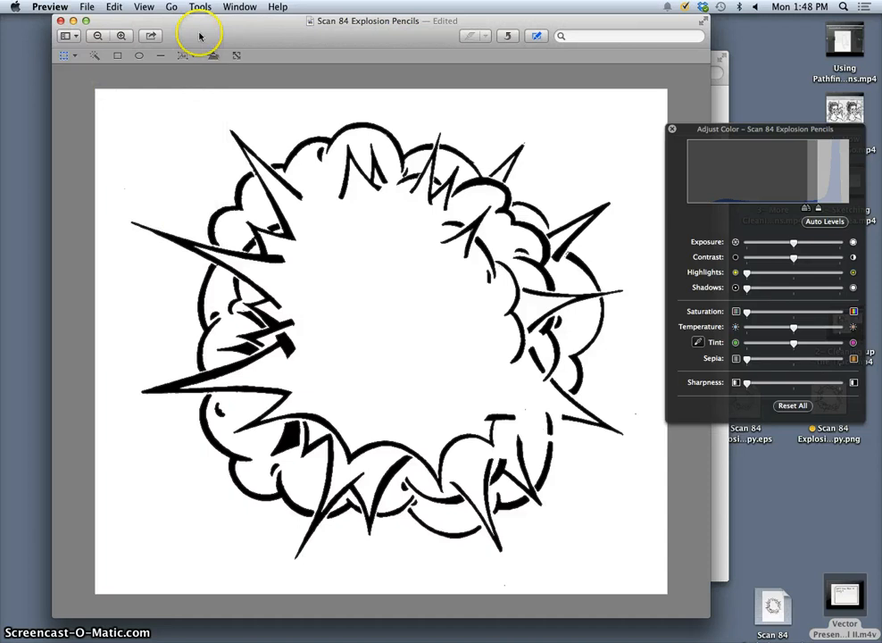
{"action": "left_click_drag", "start_coordinate": [197, 33], "coordinate": [214, 165]}
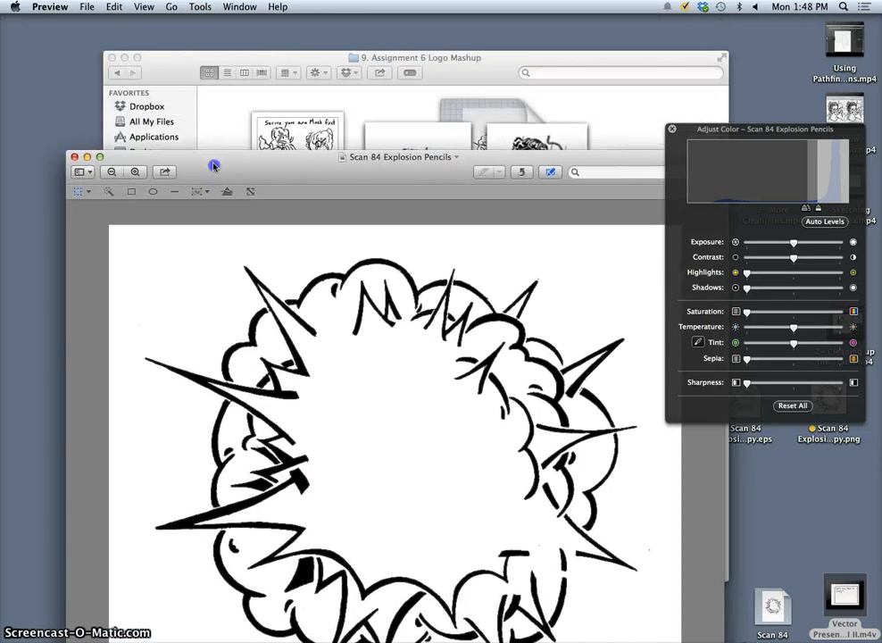
{"action": "left_click", "coordinate": [75, 157]}
Open the cleaned Scan 84 Explosion Pencils file from the assignment folder in Adobe Photoshop CC.
{"action": "right_click", "coordinate": [472, 479]}
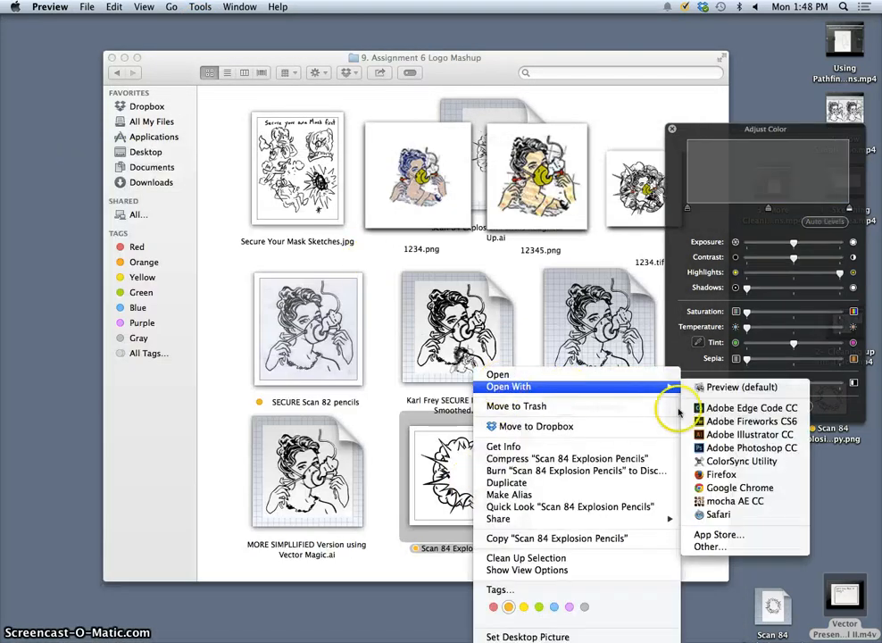
{"action": "mouse_move", "coordinate": [643, 385]}
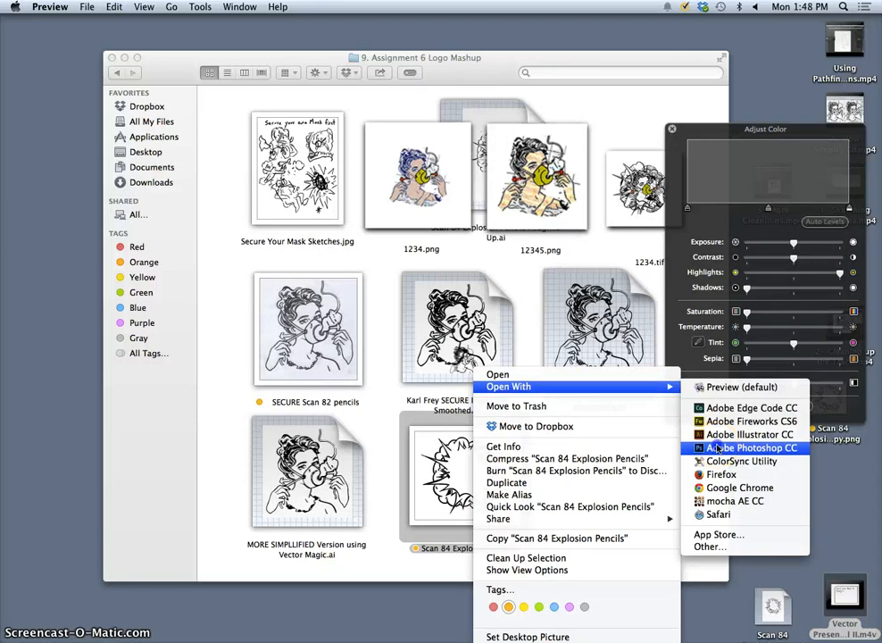
{"action": "left_click", "coordinate": [740, 446]}
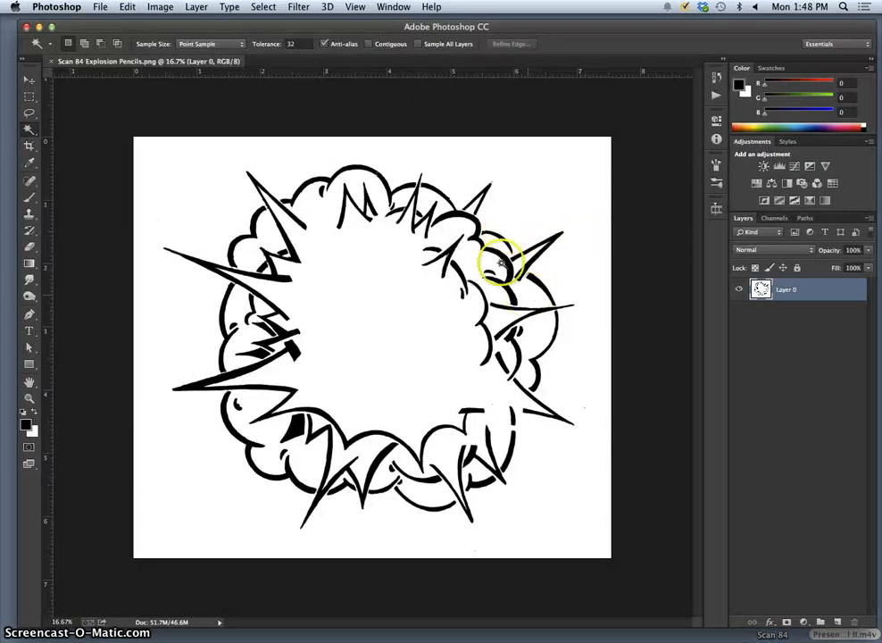
Isolate the black lines on a new layer by selecting the white with the Magic Wand, inverting the selection and hiding Layer 0.
{"action": "left_click", "coordinate": [189, 179]}
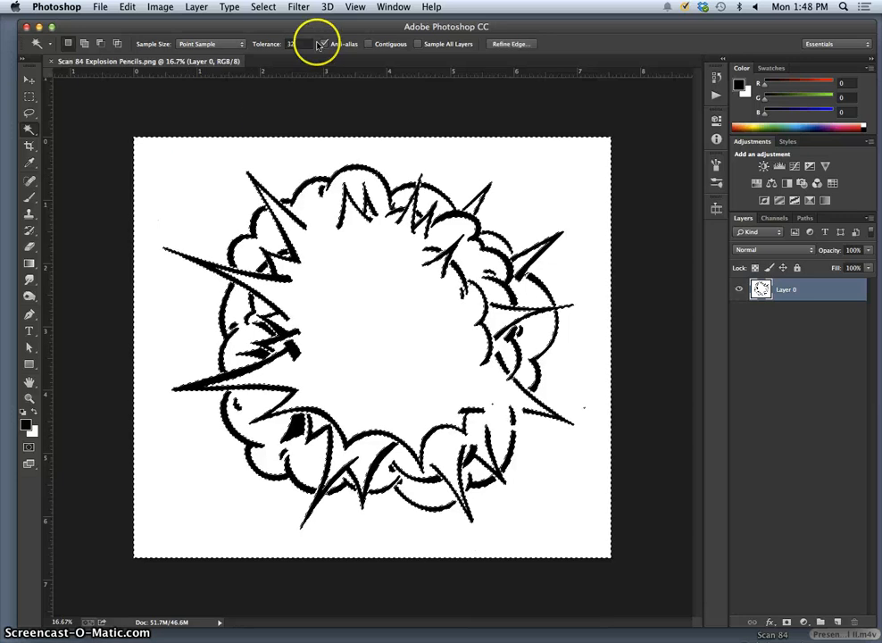
{"action": "left_click", "coordinate": [262, 7]}
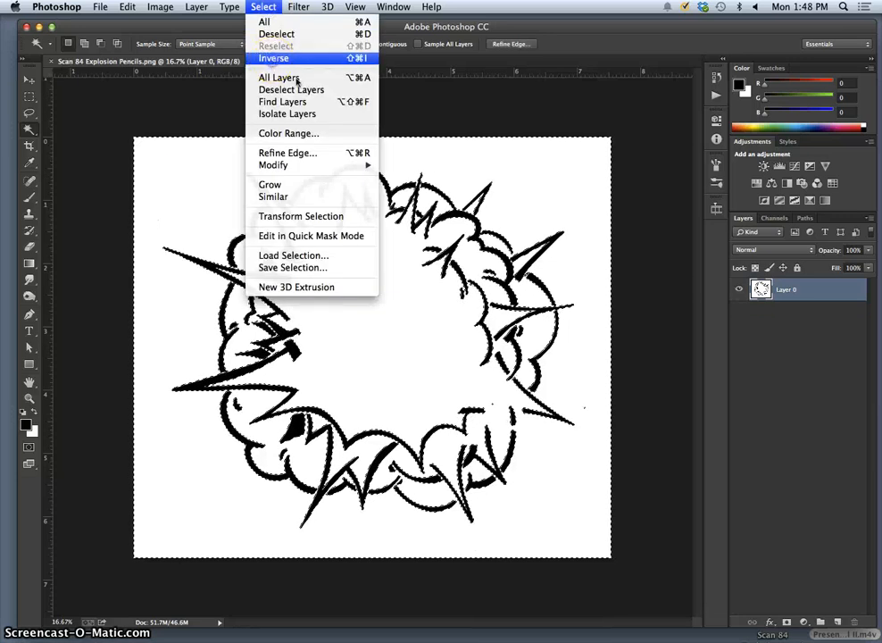
{"action": "left_click", "coordinate": [276, 57]}
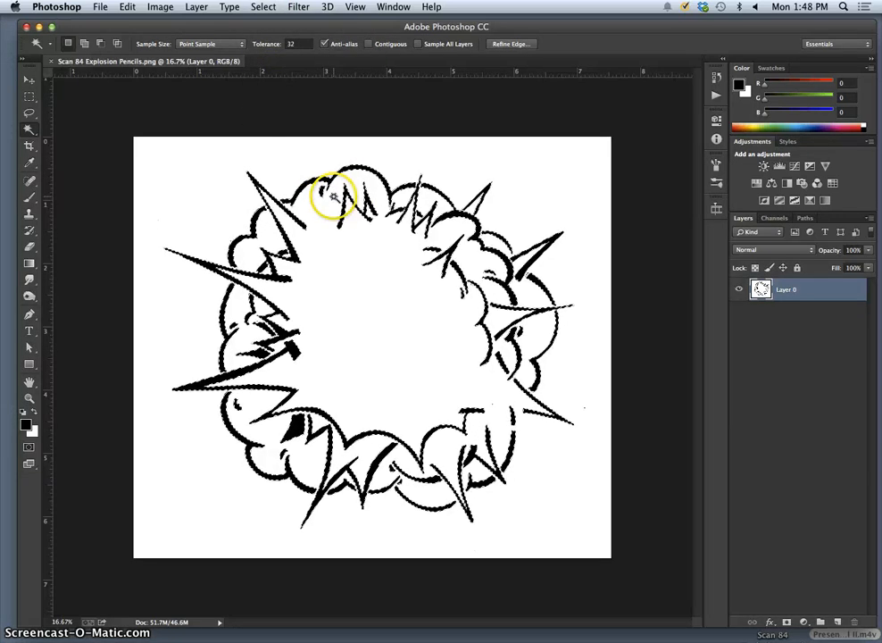
{"action": "key", "text": "ctrl+j"}
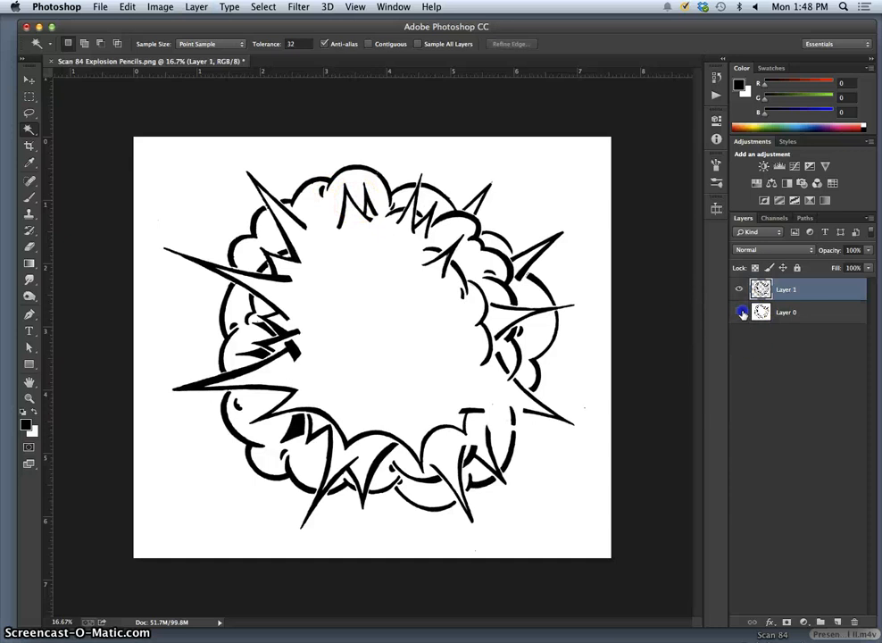
{"action": "left_click", "coordinate": [739, 312]}
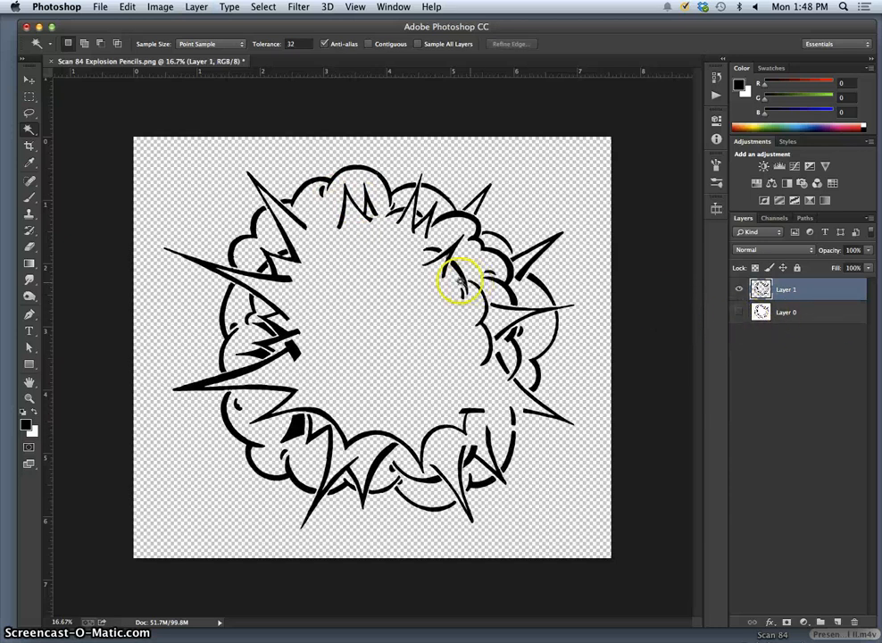
Inspect the isolated black lines on the transparent background up close for edge quality and leftover white.
{"action": "key", "text": "ctrl+plus"}
{"action": "key", "text": "ctrl+plus"}
{"action": "key", "text": "ctrl+plus"}
{"action": "key", "text": "ctrl+plus"}
{"action": "key", "text": "ctrl+plus"}
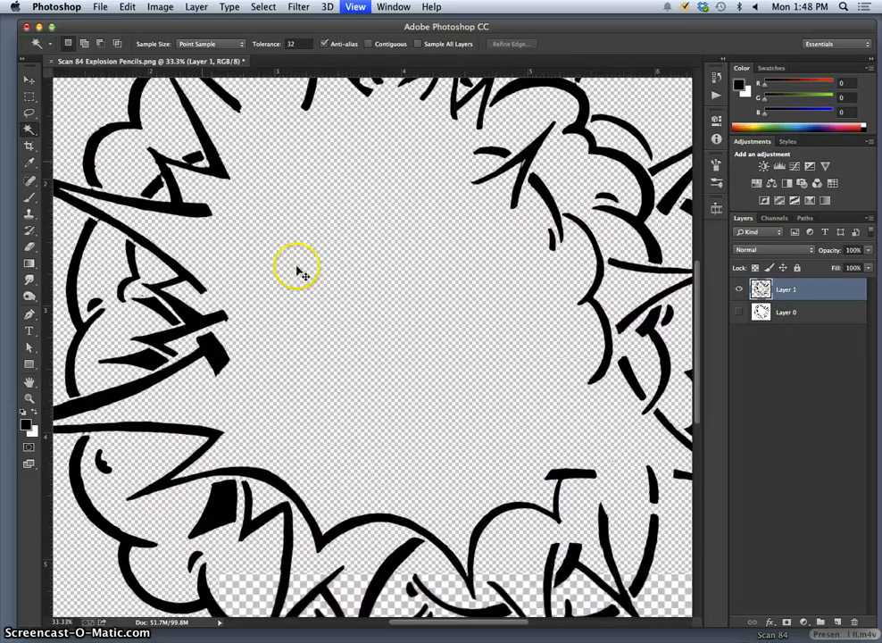
{"action": "key", "text": "ctrl+plus"}
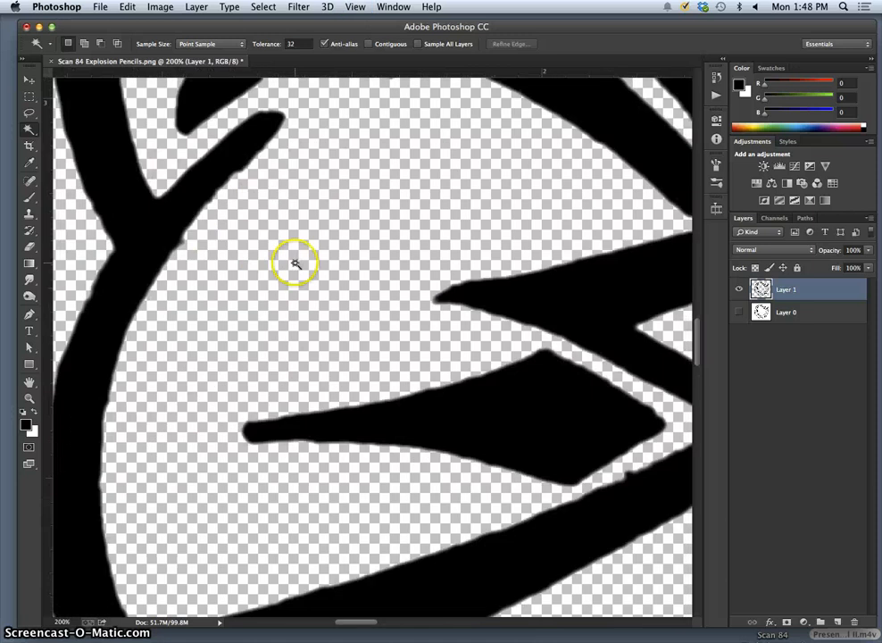
{"action": "scroll", "coordinate": [295, 262], "scroll_direction": "right", "scroll_amount": 5}
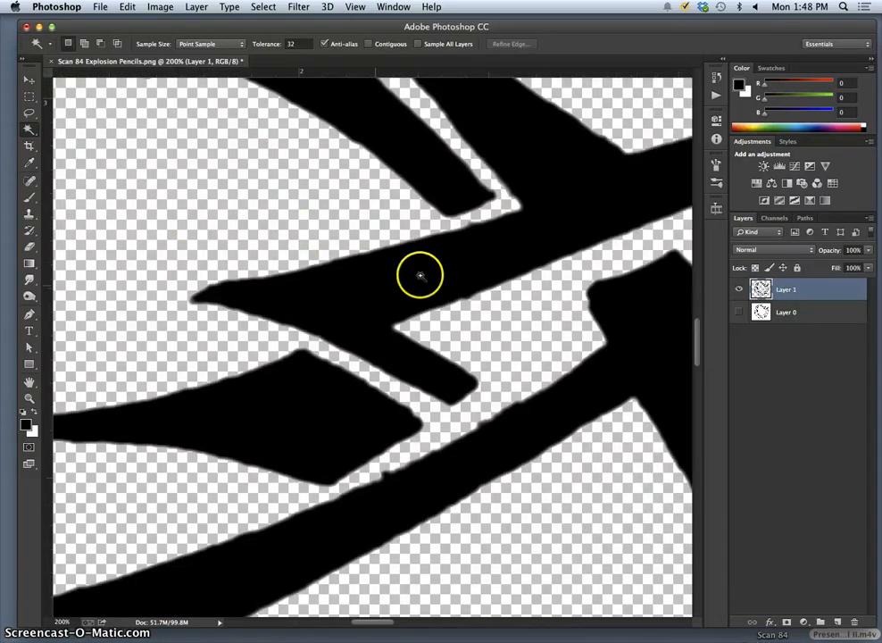
{"action": "key", "text": "ctrl+minus"}
{"action": "key", "text": "ctrl+minus"}
{"action": "key", "text": "ctrl+minus"}
{"action": "key", "text": "ctrl+minus"}
{"action": "key", "text": "ctrl+minus"}
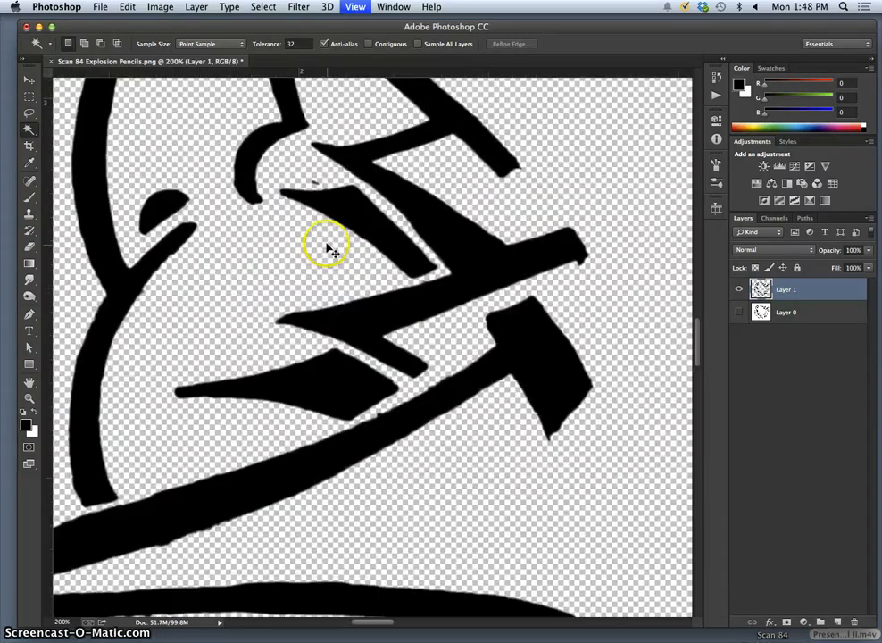
{"action": "key", "text": "ctrl+minus"}
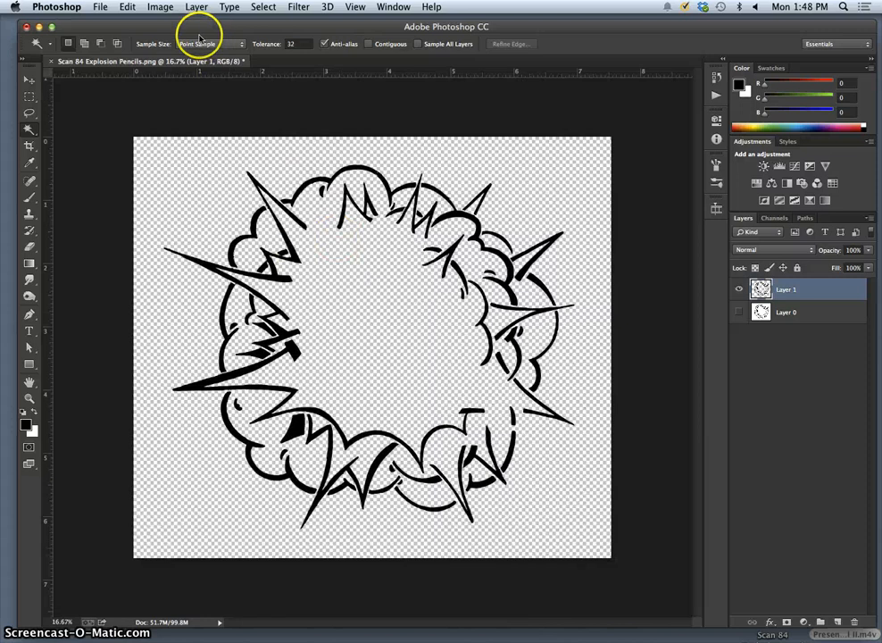
Save a copy of the transparent line art in PNG format as "test Scan 84 Explosion Pencils.png" in the 9. Assignment 6 Logo Mashup folder.
{"action": "left_click", "coordinate": [100, 9]}
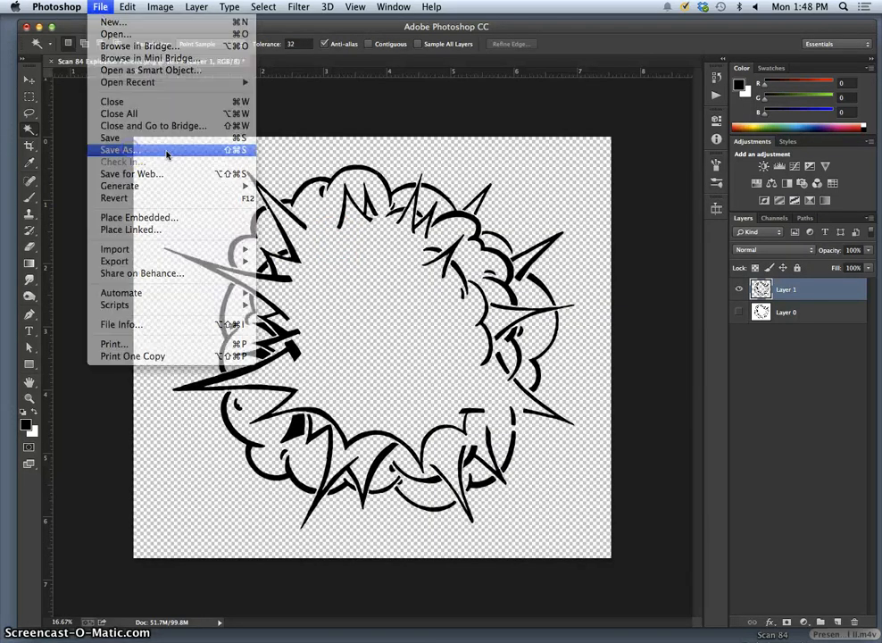
{"action": "left_click", "coordinate": [165, 150]}
{"action": "left_click", "coordinate": [365, 151]}
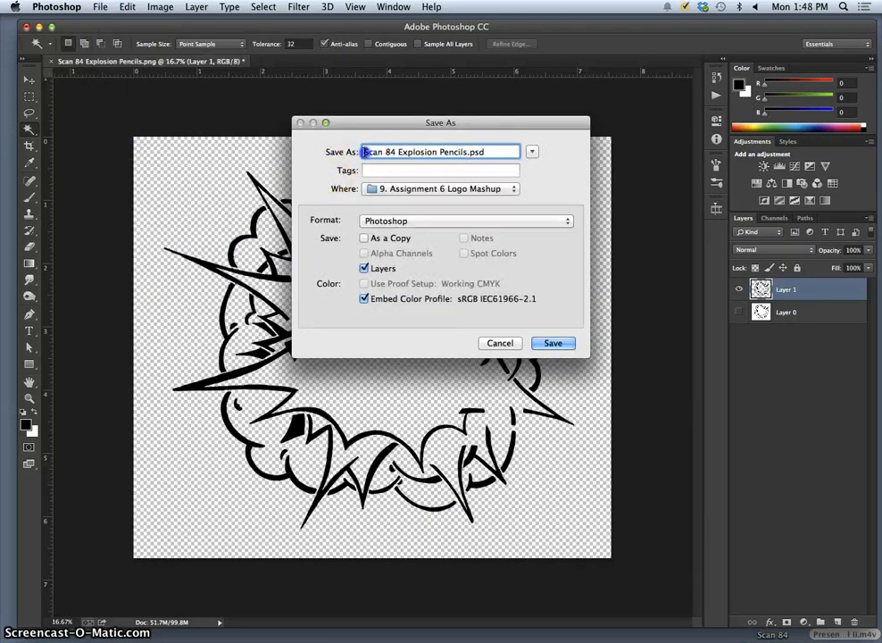
{"action": "type", "text": "test"}
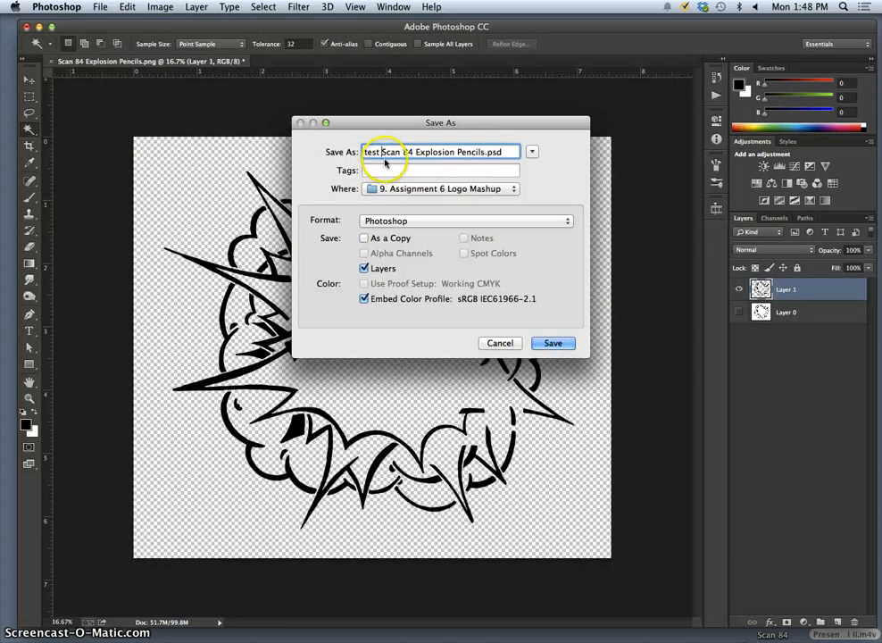
{"action": "left_click", "coordinate": [442, 221]}
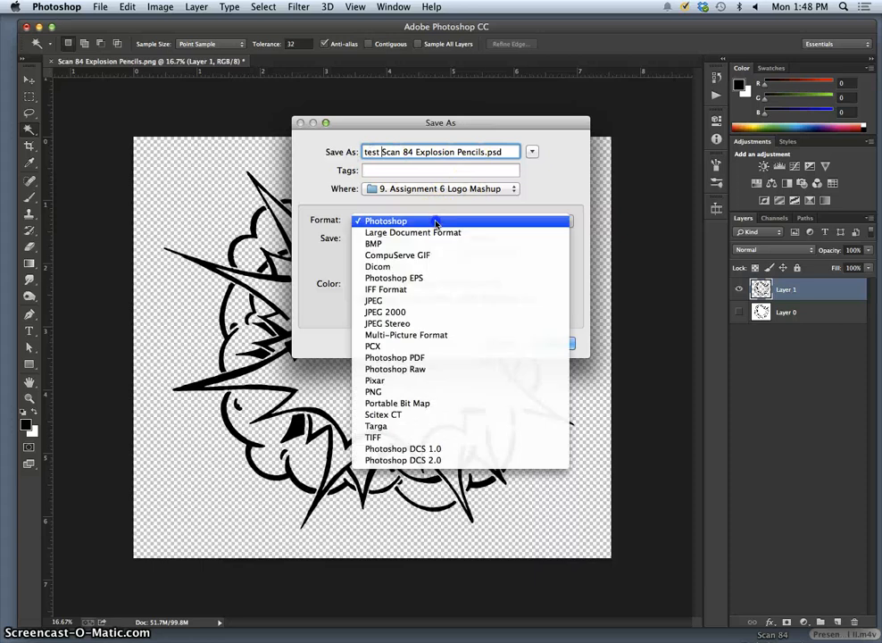
{"action": "left_click", "coordinate": [410, 390]}
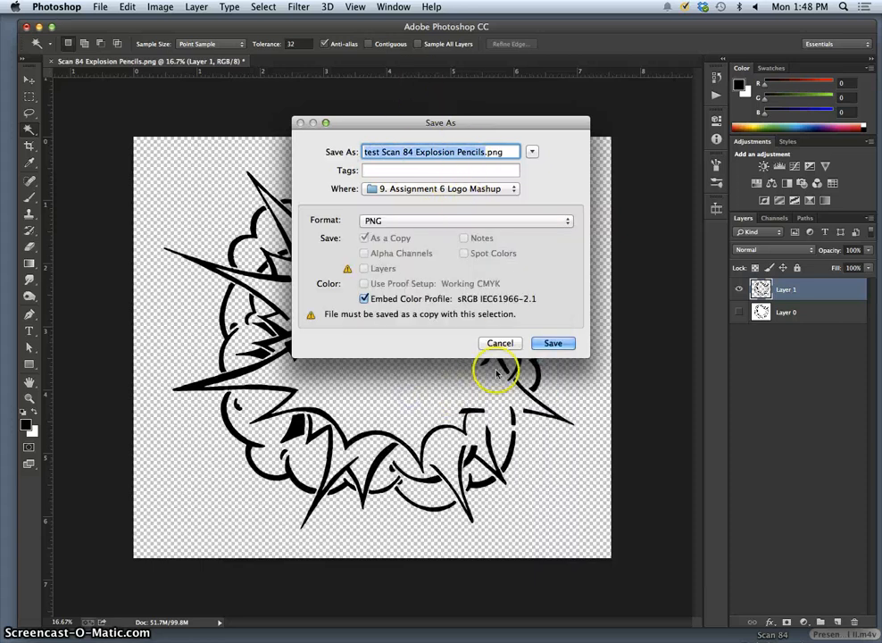
{"action": "left_click", "coordinate": [550, 344]}
{"action": "left_click", "coordinate": [479, 199]}
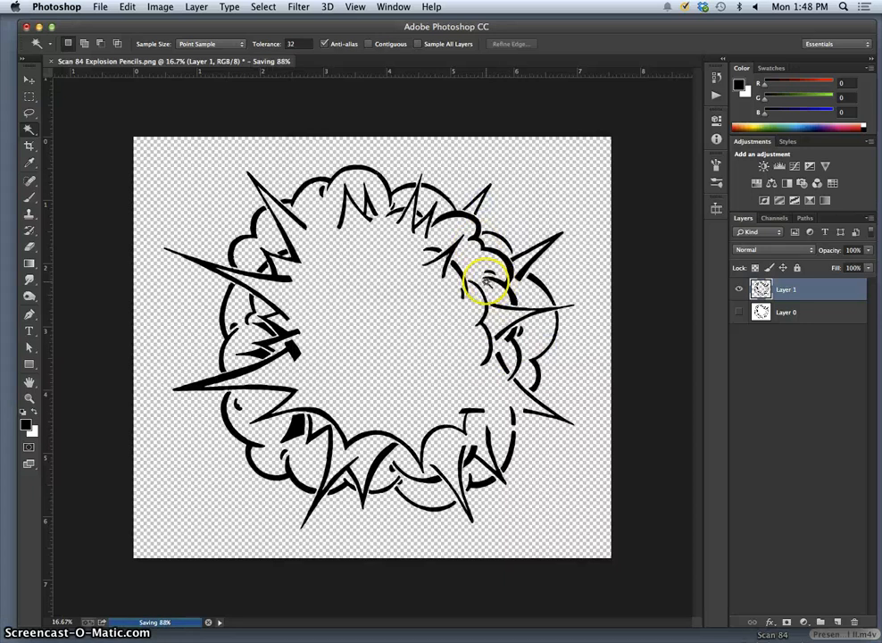
Close the layered document and the Photoshop window without saving, and locate the test PNG in the assignment folder.
{"action": "left_click", "coordinate": [52, 62]}
{"action": "left_click", "coordinate": [398, 234]}
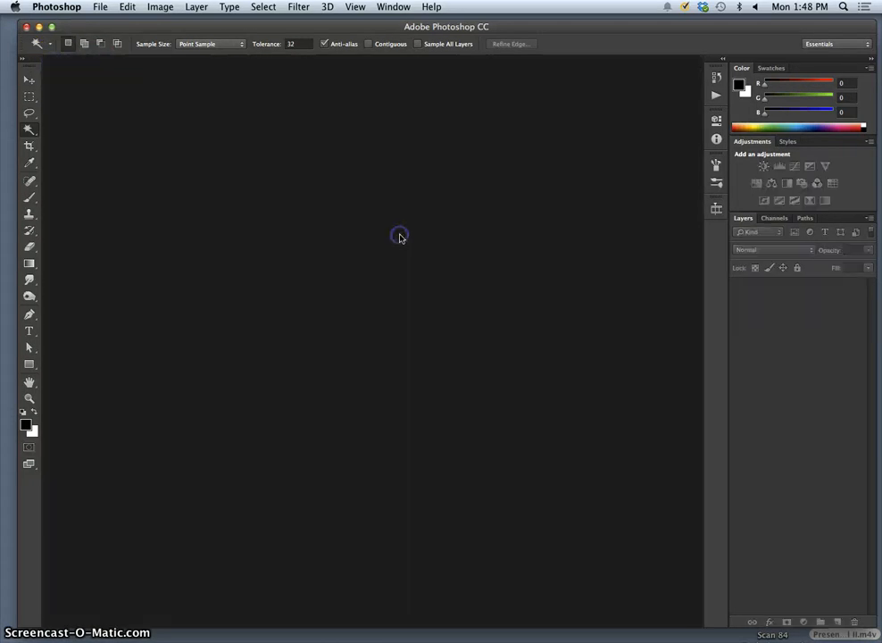
{"action": "left_click", "coordinate": [27, 27]}
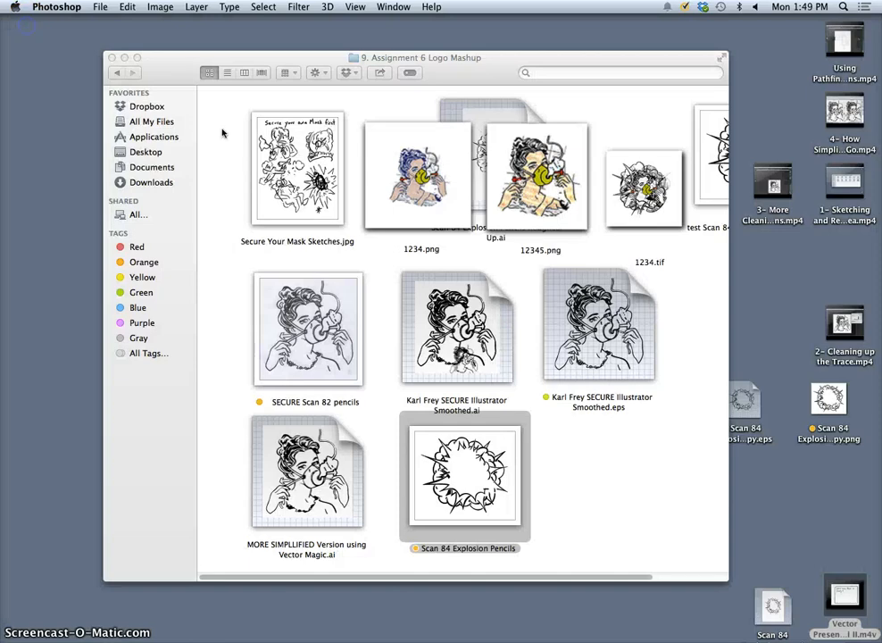
{"action": "left_click", "coordinate": [598, 466]}
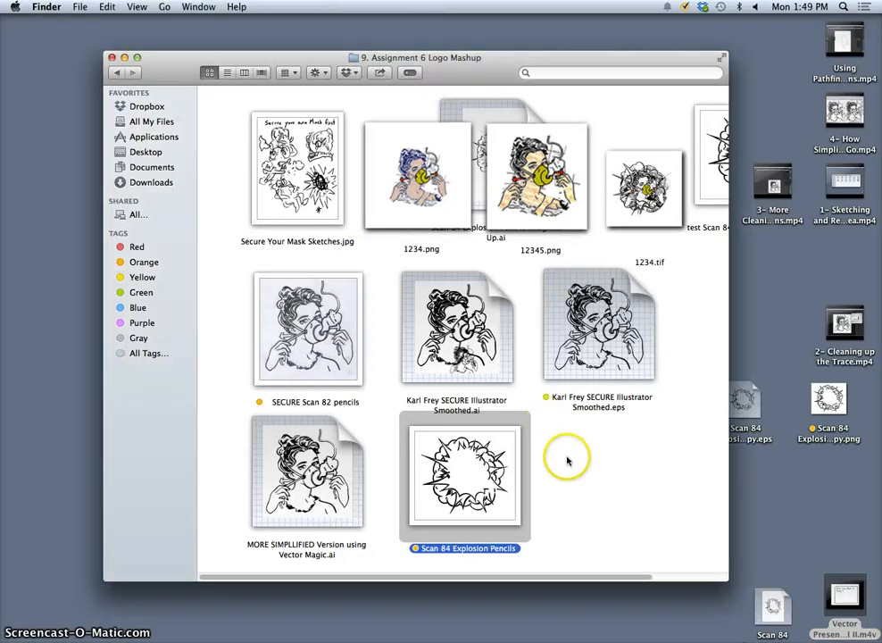
{"action": "scroll", "coordinate": [567, 458], "scroll_direction": "right", "scroll_amount": 5}
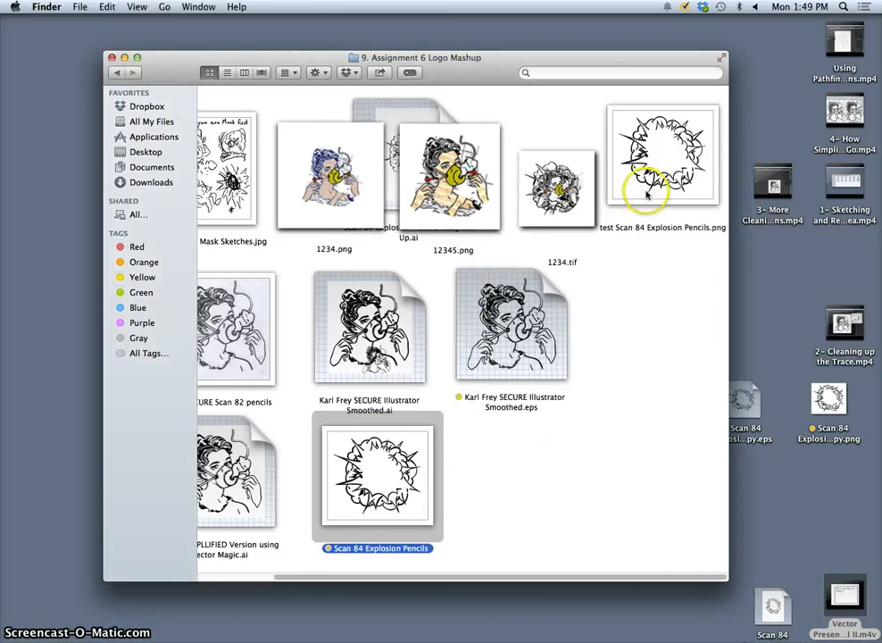
Place the test PNG beside the original explosion scan in the folder, and open the vectormagic.com home page in Chrome.
{"action": "mouse_move", "coordinate": [635, 190]}
{"action": "left_mouse_down"}
{"action": "mouse_move", "coordinate": [580, 478]}
{"action": "mouse_move", "coordinate": [549, 513]}
{"action": "left_mouse_up"}
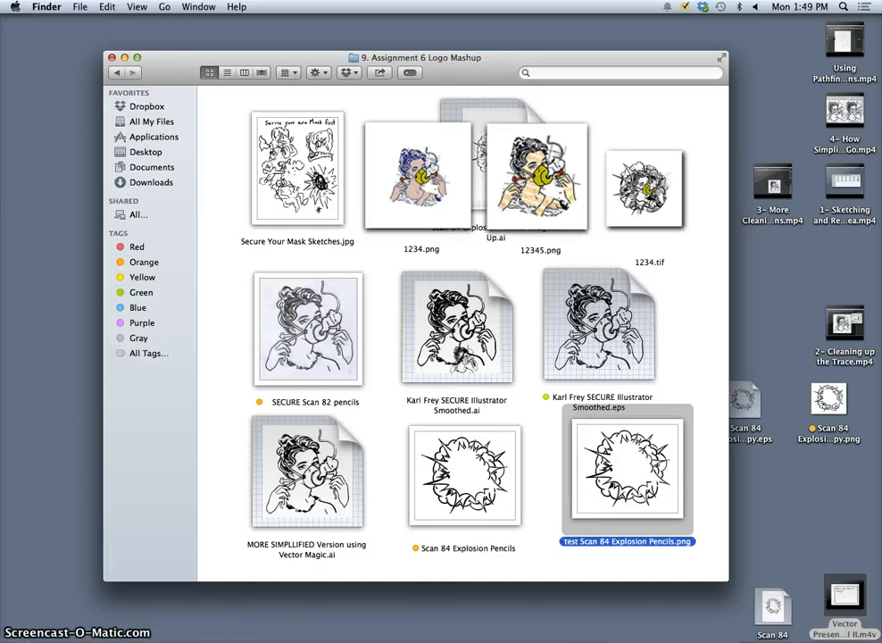
{"action": "mouse_move", "coordinate": [244, 637]}
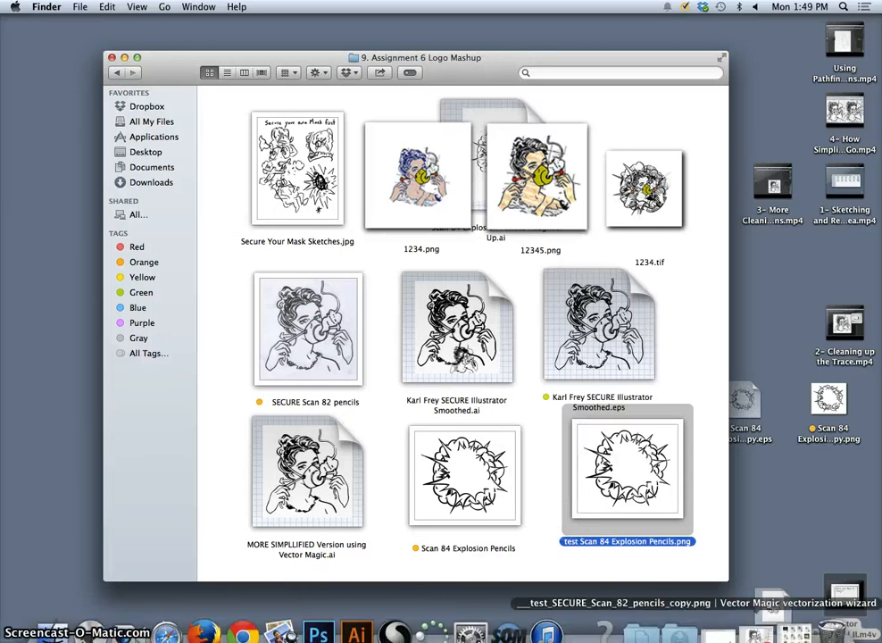
{"action": "left_click", "coordinate": [798, 635]}
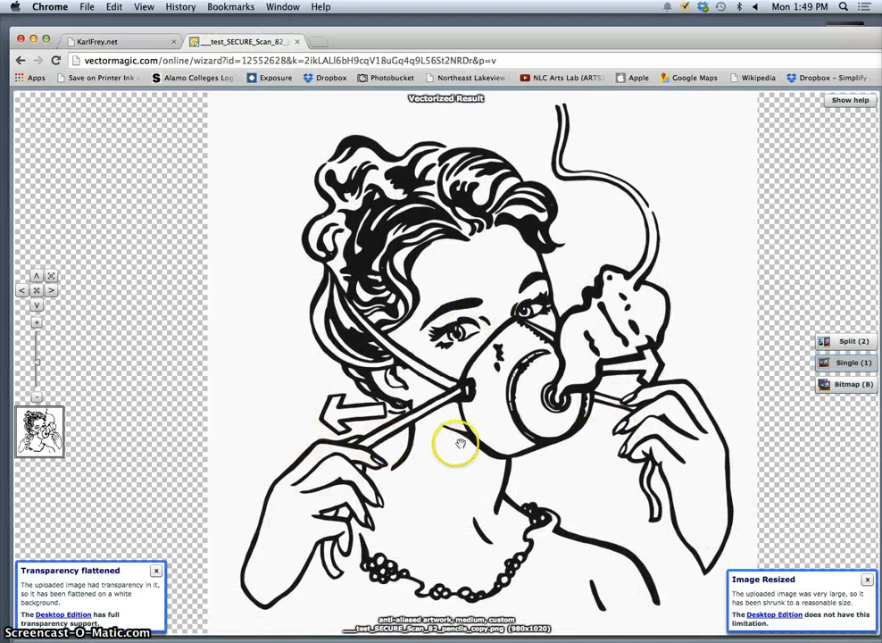
{"action": "scroll", "coordinate": [468, 443], "scroll_direction": "down", "scroll_amount": 2}
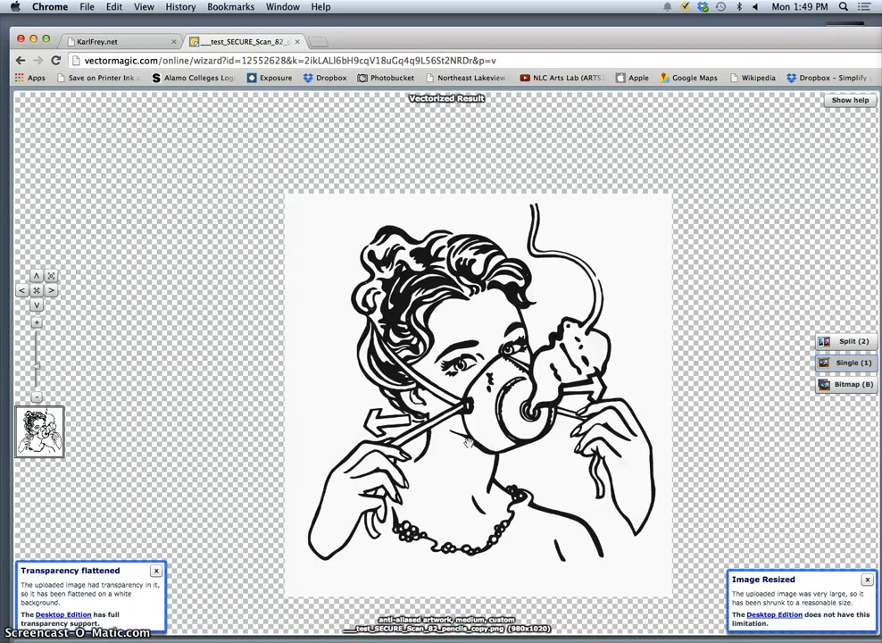
{"action": "left_click_drag", "start_coordinate": [160, 61], "coordinate": [328, 83]}
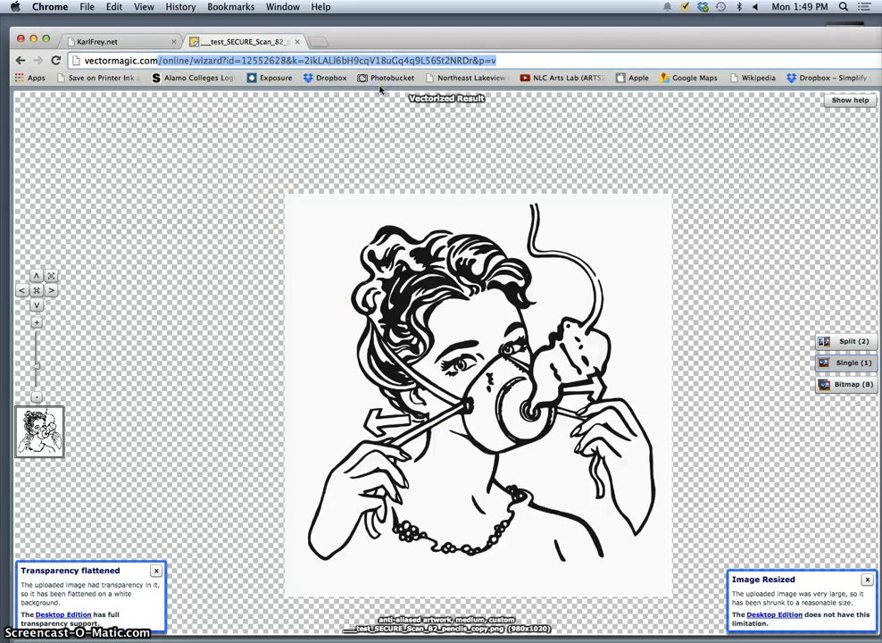
{"action": "key", "text": "BackSpace"}
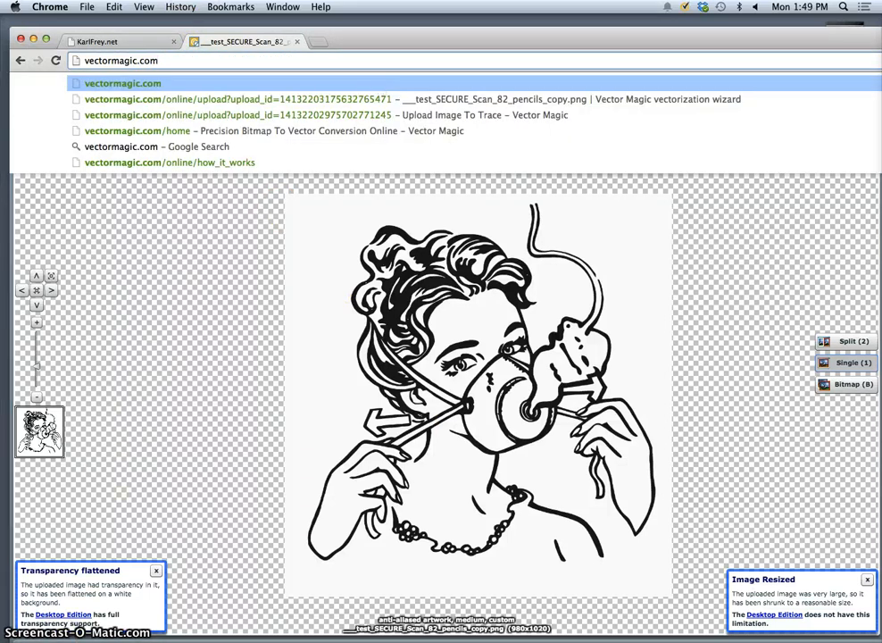
{"action": "left_click", "coordinate": [231, 181]}
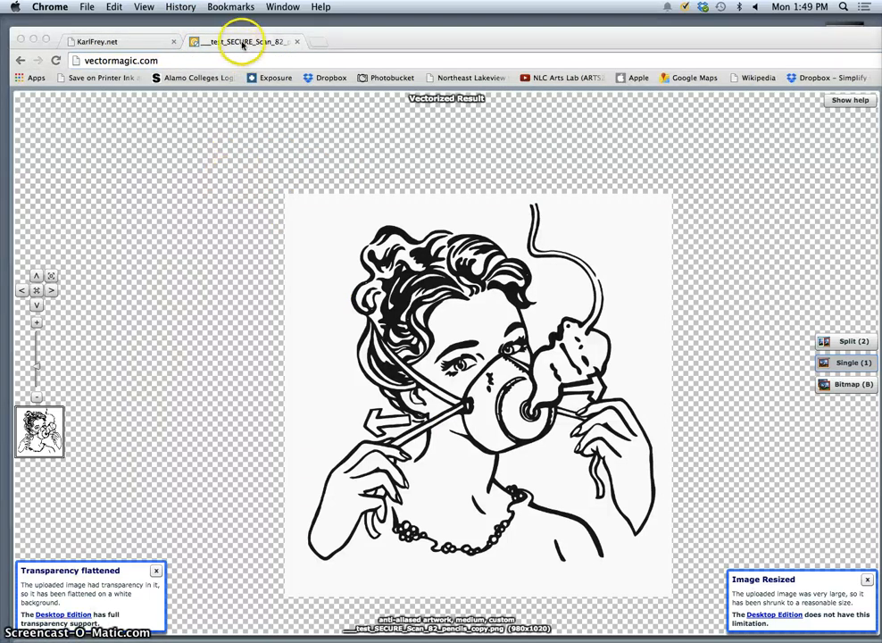
{"action": "left_click", "coordinate": [201, 60]}
{"action": "key", "text": "Return"}
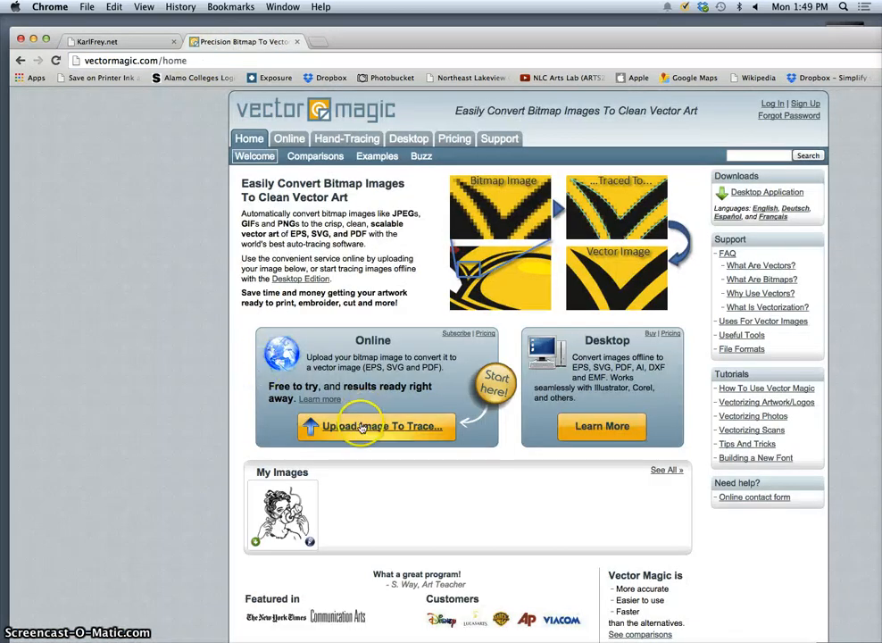
Try to upload "test Scan 84 Explosion Pencils.png" from the 9. Assignment 6 Logo Mashup folder for tracing.
{"action": "left_click", "coordinate": [361, 427]}
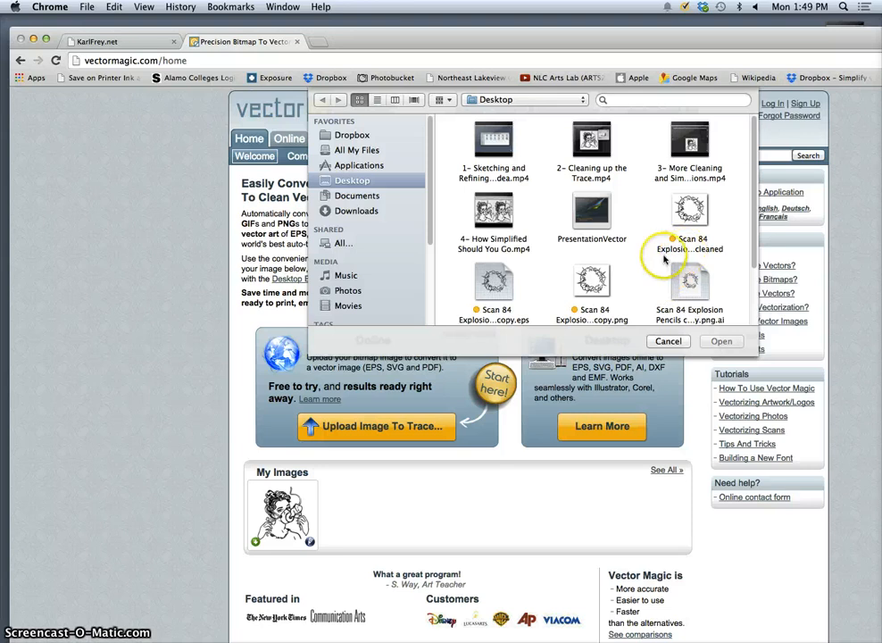
{"action": "scroll", "coordinate": [663, 259], "scroll_direction": "down", "scroll_amount": 1}
{"action": "scroll", "coordinate": [663, 258], "scroll_direction": "down", "scroll_amount": 5}
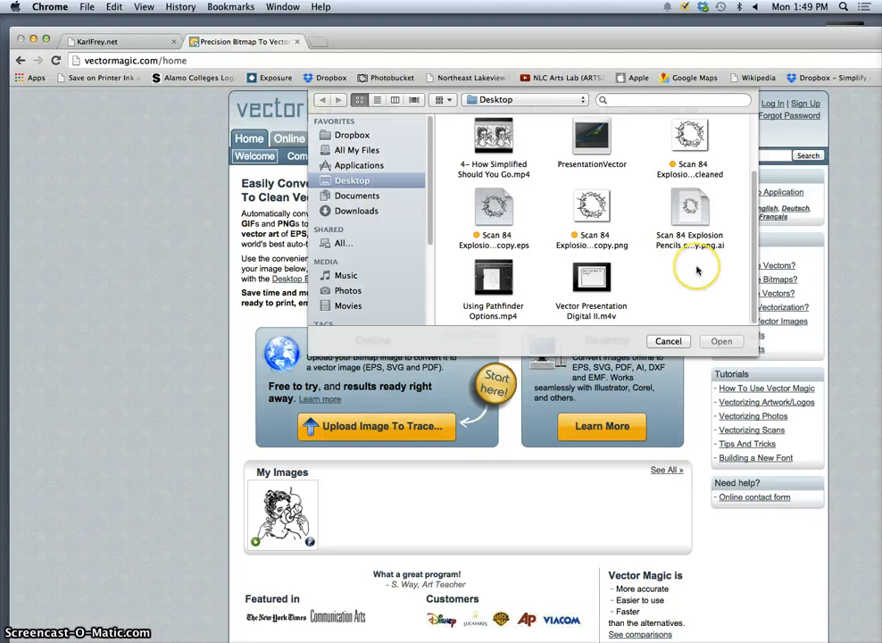
{"action": "scroll", "coordinate": [699, 270], "scroll_direction": "up", "scroll_amount": 3}
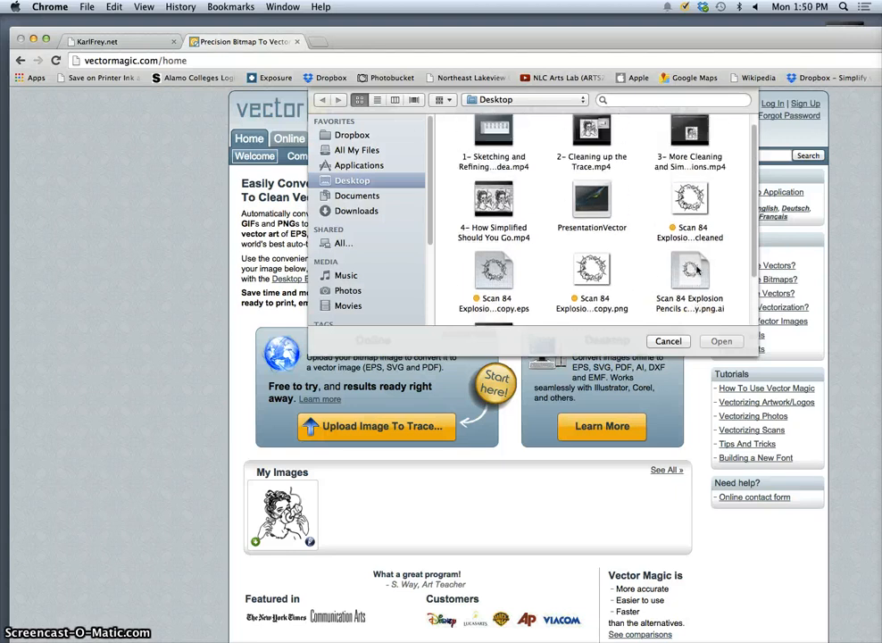
{"action": "left_click", "coordinate": [356, 196]}
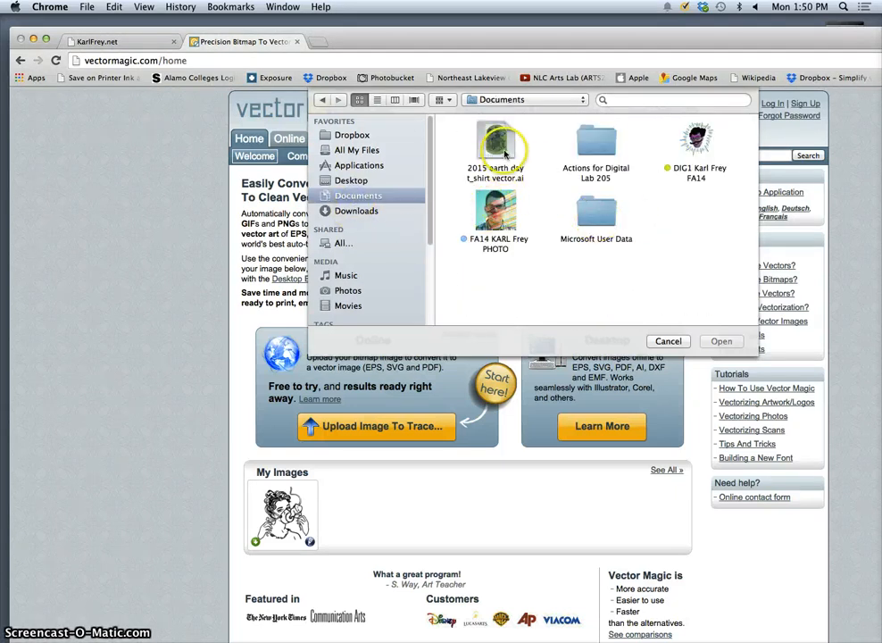
{"action": "double_click", "coordinate": [694, 140]}
{"action": "scroll", "coordinate": [637, 220], "scroll_direction": "down", "scroll_amount": 2}
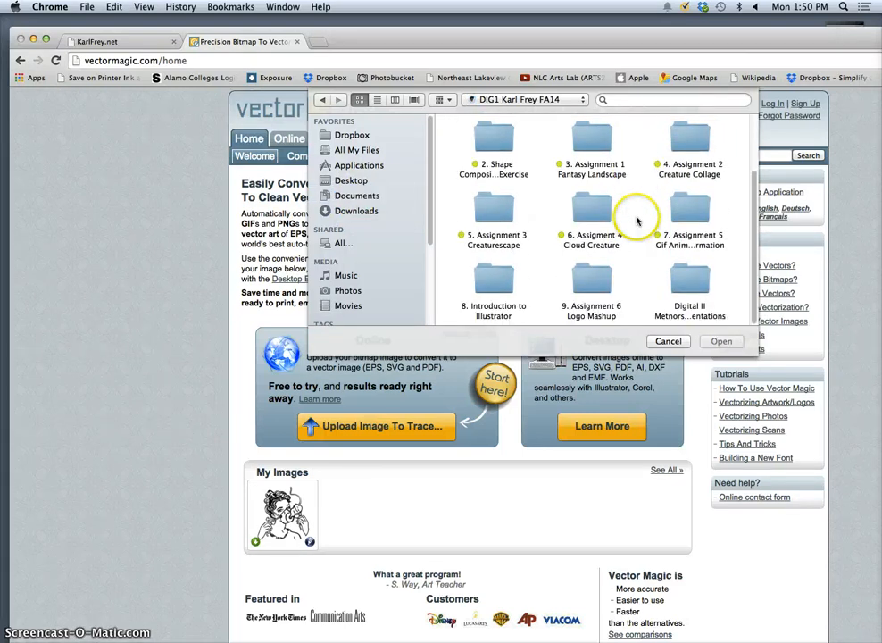
{"action": "double_click", "coordinate": [568, 278]}
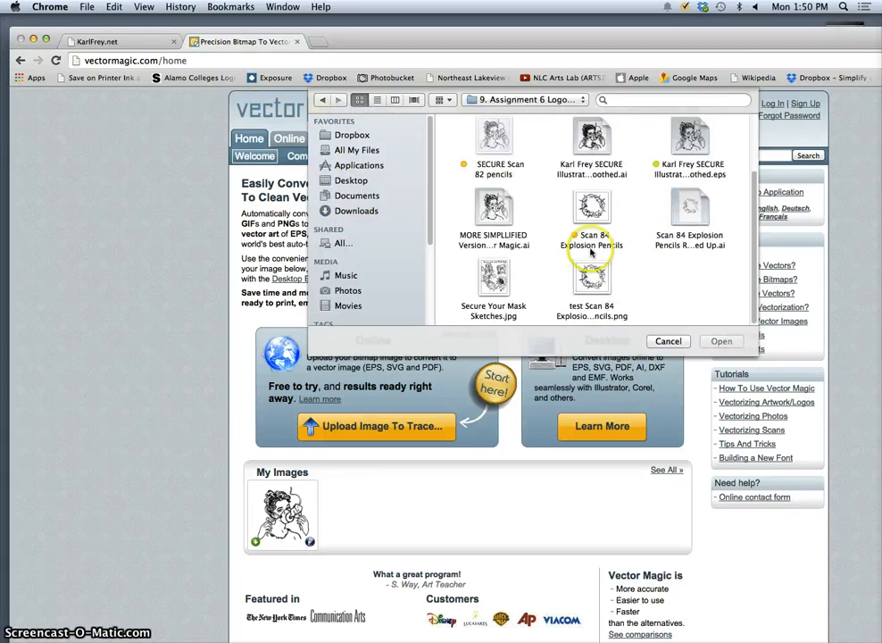
{"action": "left_click", "coordinate": [593, 284]}
{"action": "left_click", "coordinate": [701, 341]}
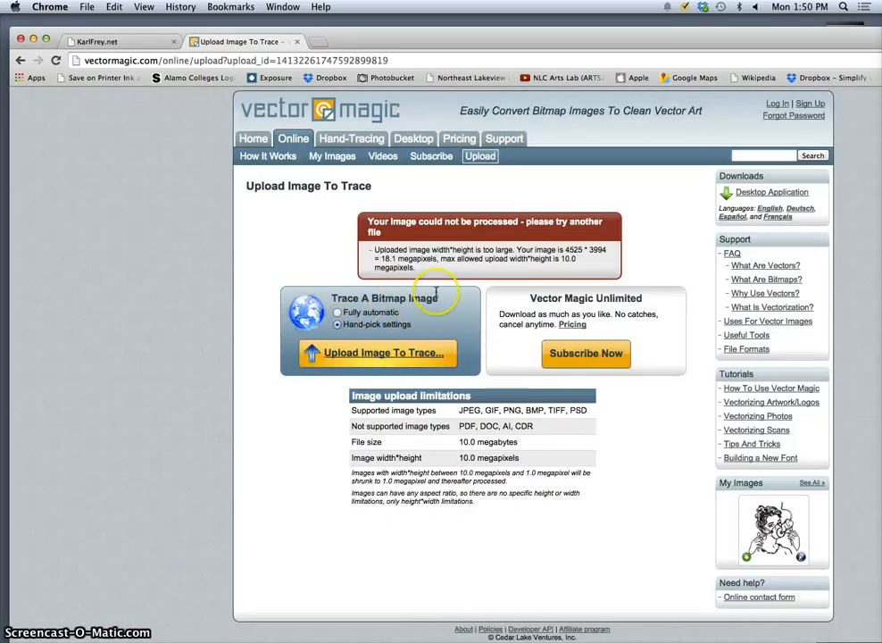
Open the test Scan 84 Explosion Pencils PNG in Preview and resample it to a resolution of 200 pixels/inch.
{"action": "left_click_drag", "start_coordinate": [581, 40], "coordinate": [587, 403]}
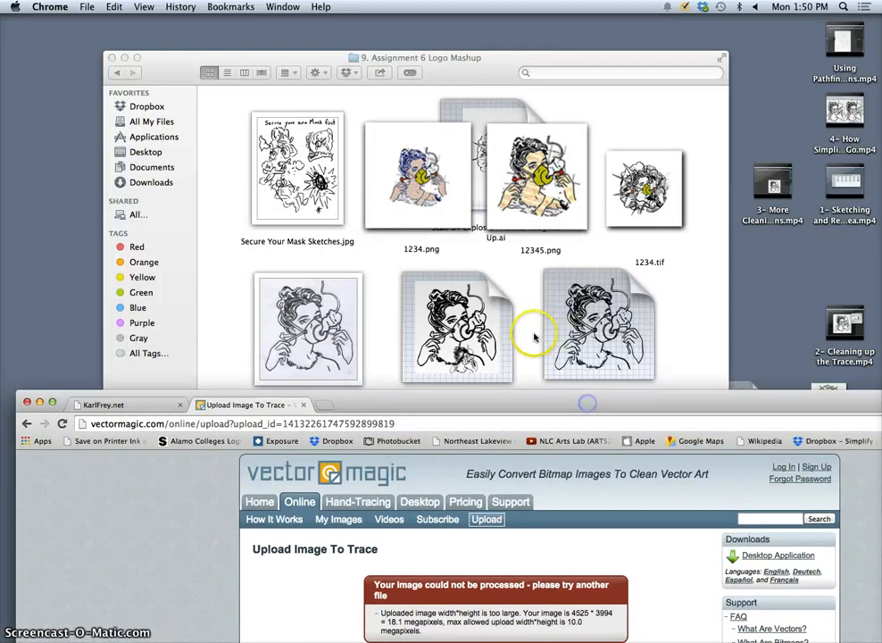
{"action": "left_click", "coordinate": [534, 336]}
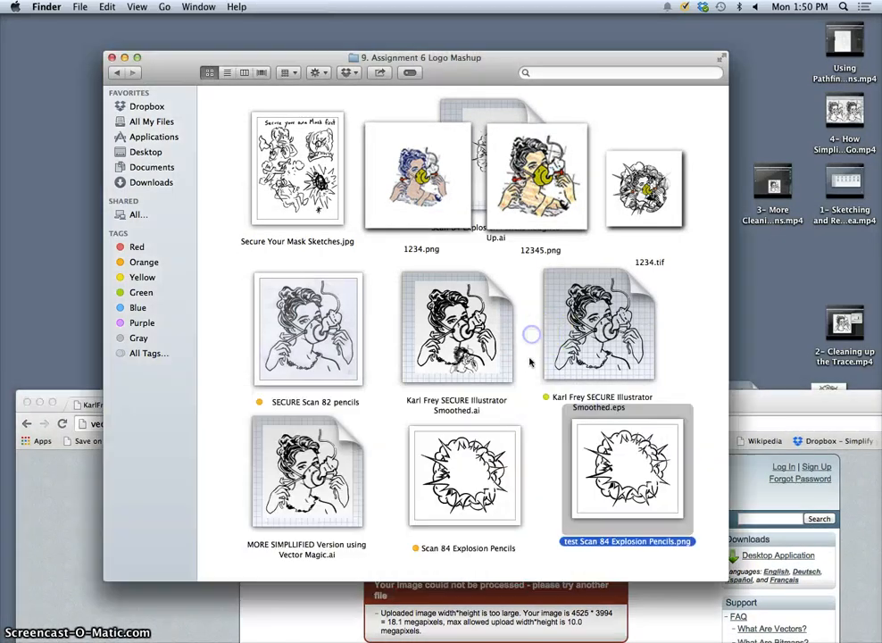
{"action": "double_click", "coordinate": [607, 482]}
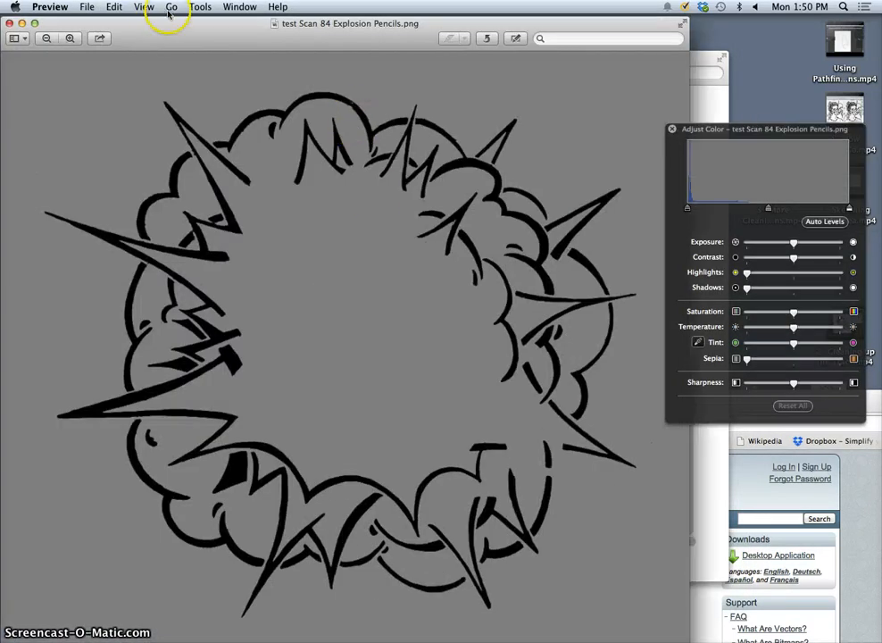
{"action": "left_click", "coordinate": [198, 7]}
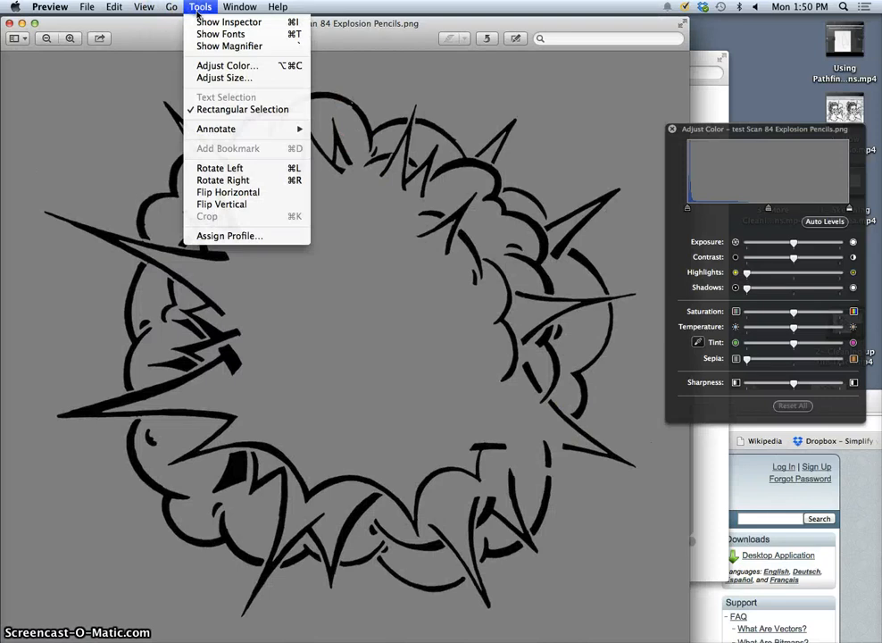
{"action": "left_click", "coordinate": [221, 78]}
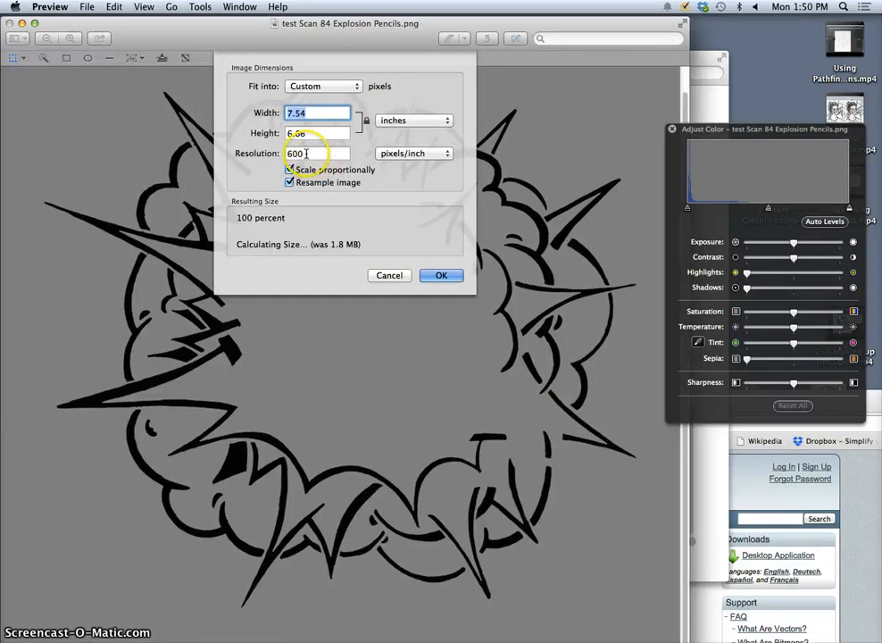
{"action": "left_click_drag", "start_coordinate": [306, 153], "coordinate": [270, 153]}
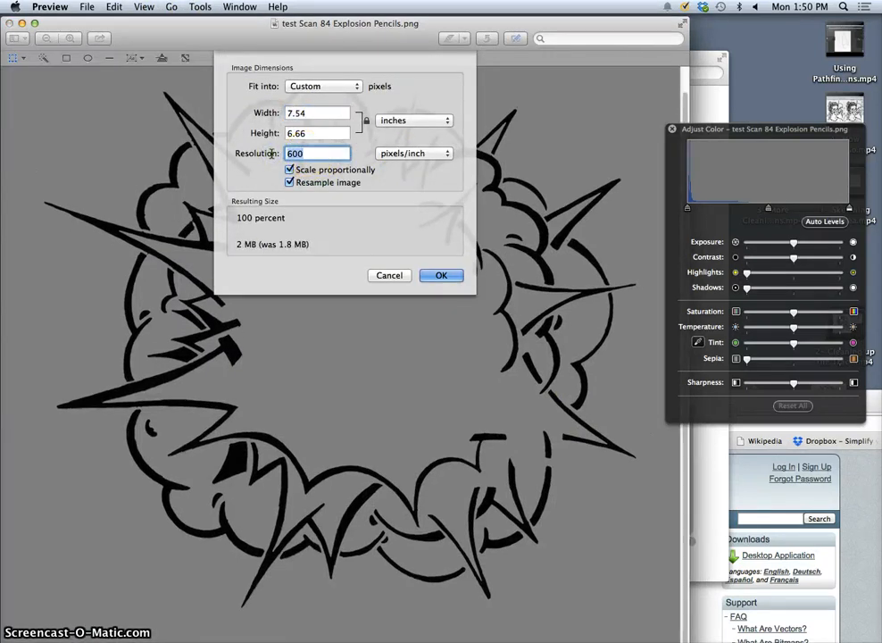
{"action": "type", "text": "2"}
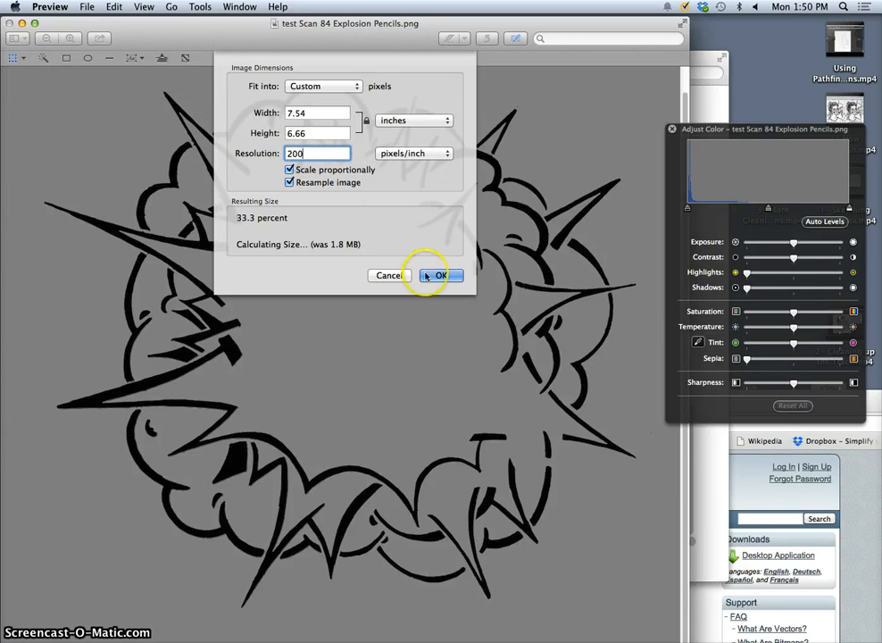
{"action": "left_click", "coordinate": [426, 275]}
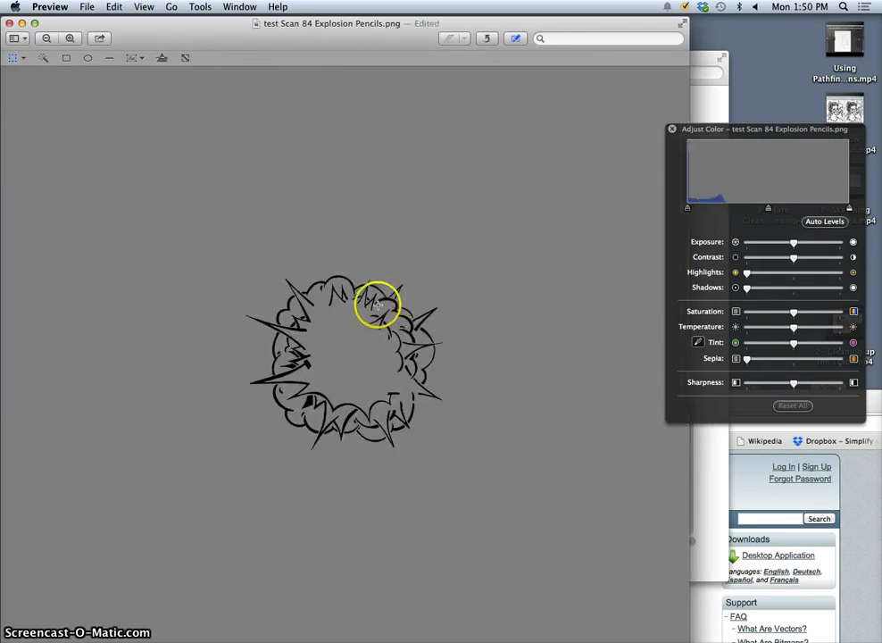
Examine the line edges of the resampled drawing up close and close the image.
{"action": "key", "text": "super+plus"}
{"action": "key", "text": "super+plus"}
{"action": "key", "text": "super+plus"}
{"action": "key", "text": "super+plus"}
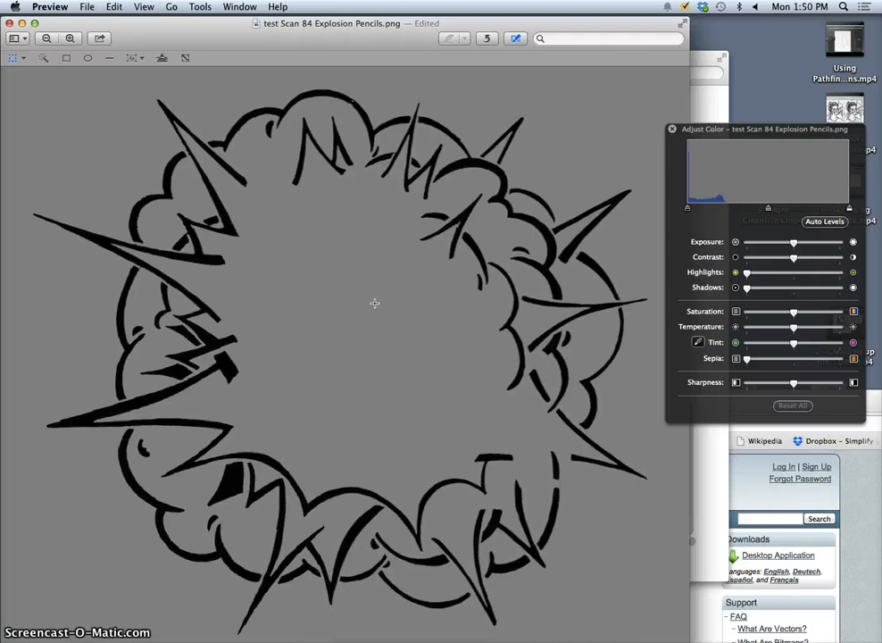
{"action": "key", "text": "super+plus"}
{"action": "key", "text": "super+plus"}
{"action": "scroll", "coordinate": [310, 408], "scroll_direction": "down", "scroll_amount": 10}
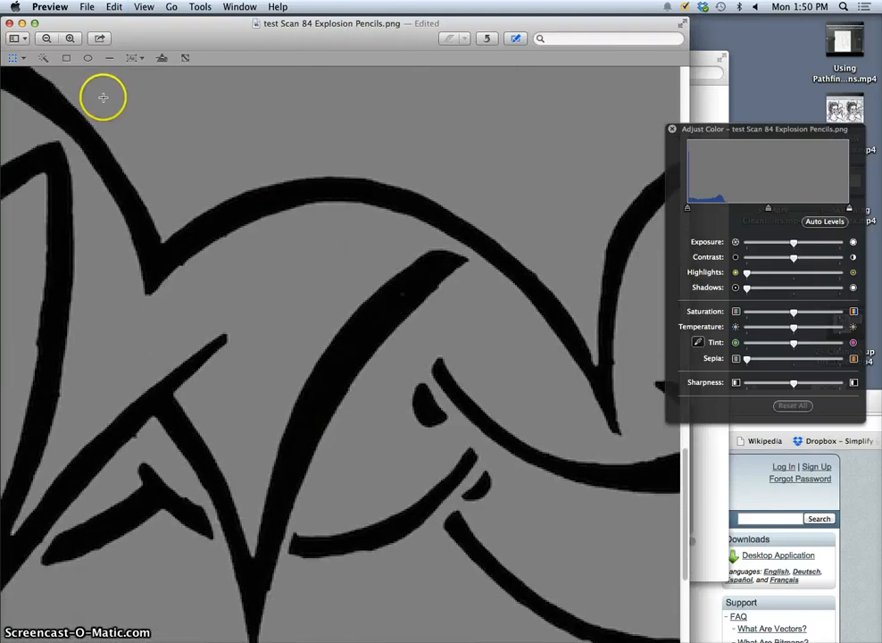
{"action": "left_click", "coordinate": [8, 24]}
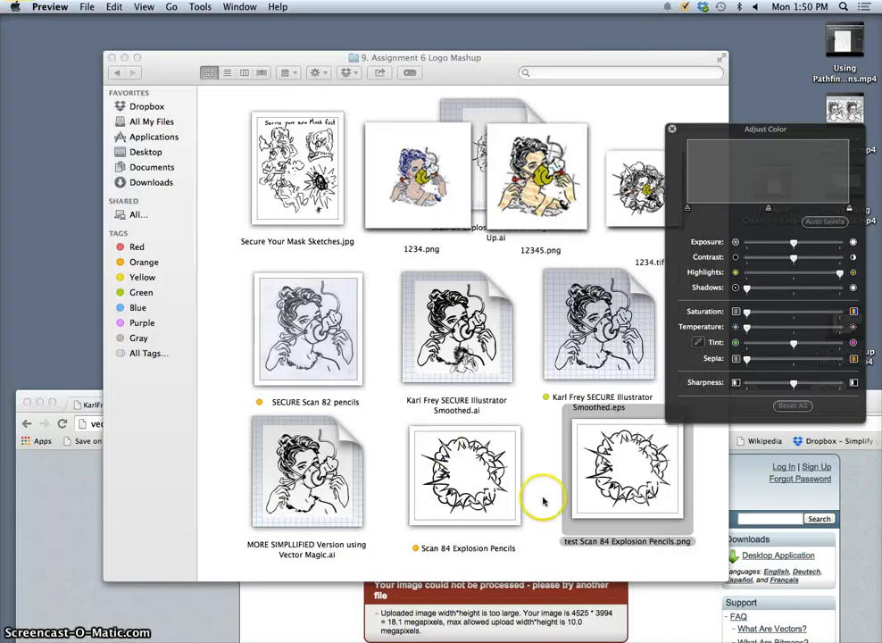
Return to Vector Magic in Chrome and upload the resized "test Scan 84 Explosion Pencils.png" for tracing.
{"action": "left_click", "coordinate": [391, 622]}
{"action": "left_click_drag", "start_coordinate": [524, 401], "coordinate": [528, 9]}
{"action": "left_click", "coordinate": [384, 339]}
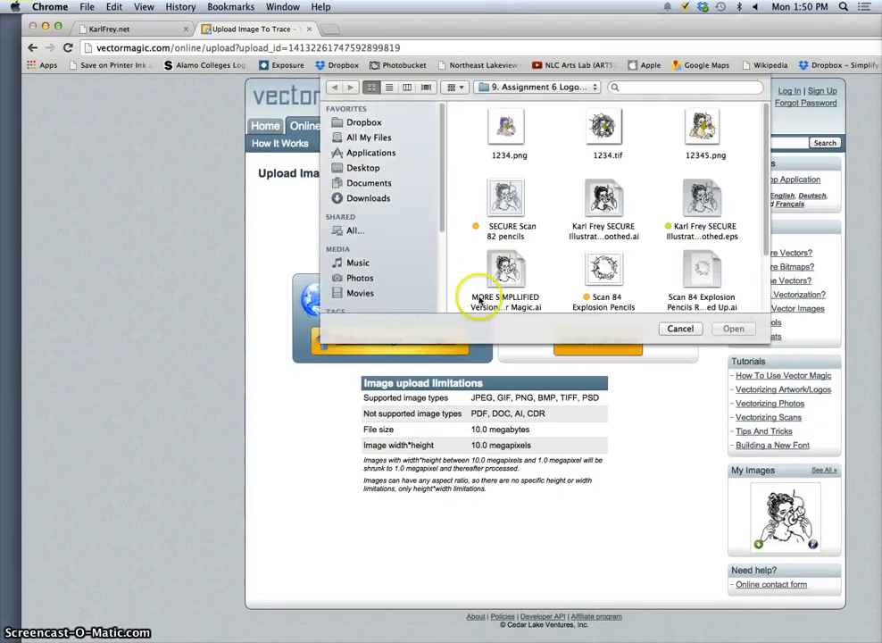
{"action": "scroll", "coordinate": [584, 238], "scroll_direction": "down", "scroll_amount": 3}
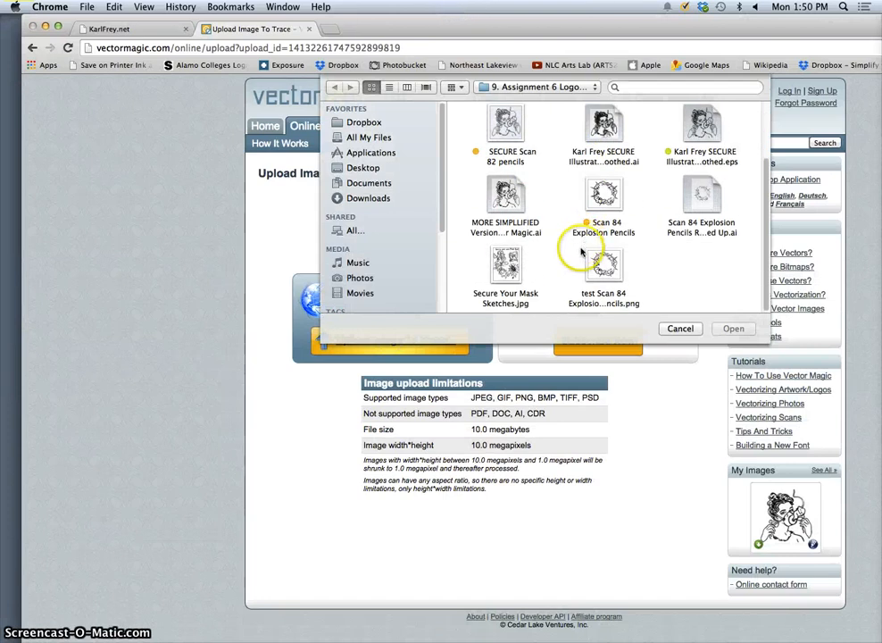
{"action": "left_click", "coordinate": [603, 277]}
{"action": "left_click", "coordinate": [730, 329]}
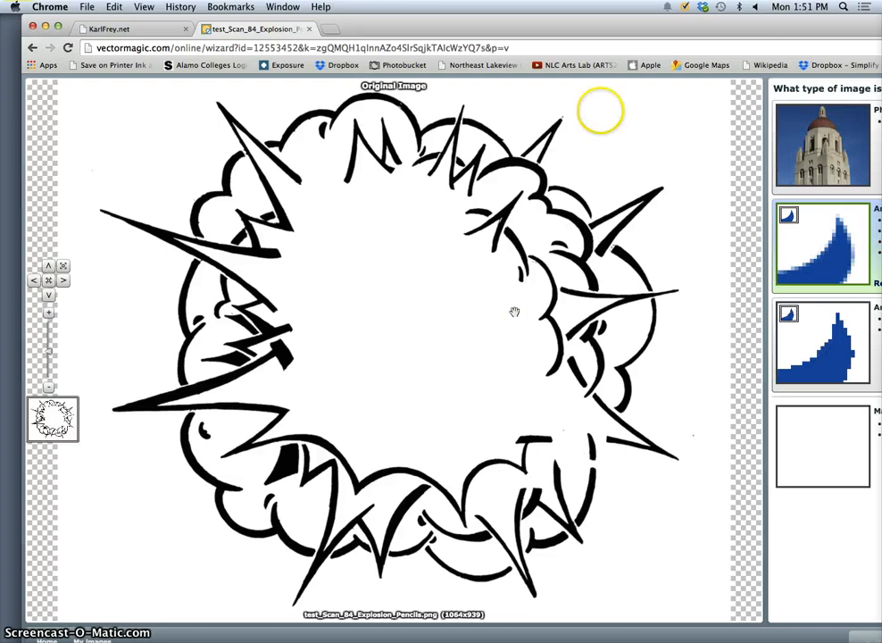
Shrink and reposition the browser window so the whole tracing wizard fits on the screen.
{"action": "left_click_drag", "start_coordinate": [650, 25], "coordinate": [629, 25]}
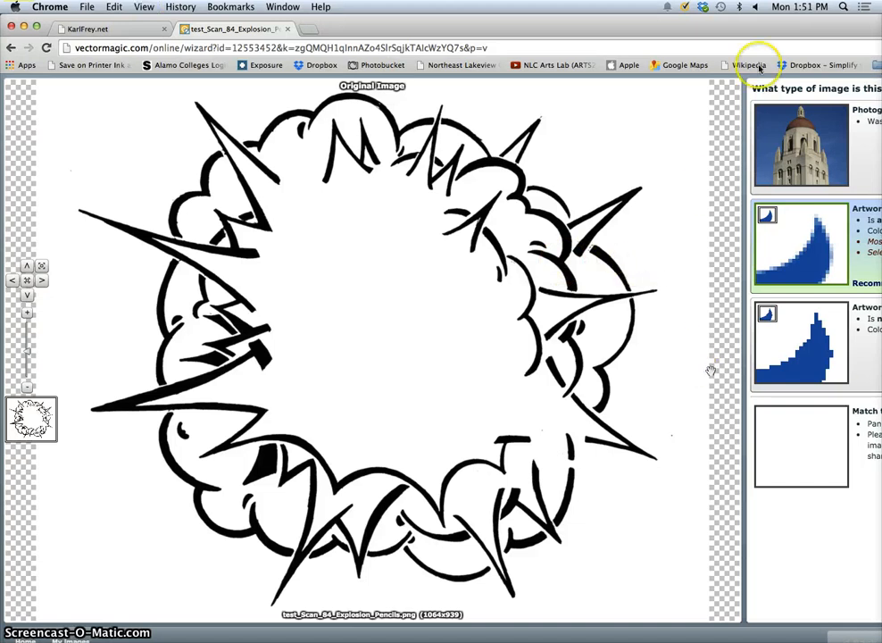
{"action": "left_click_drag", "start_coordinate": [771, 31], "coordinate": [580, 31]}
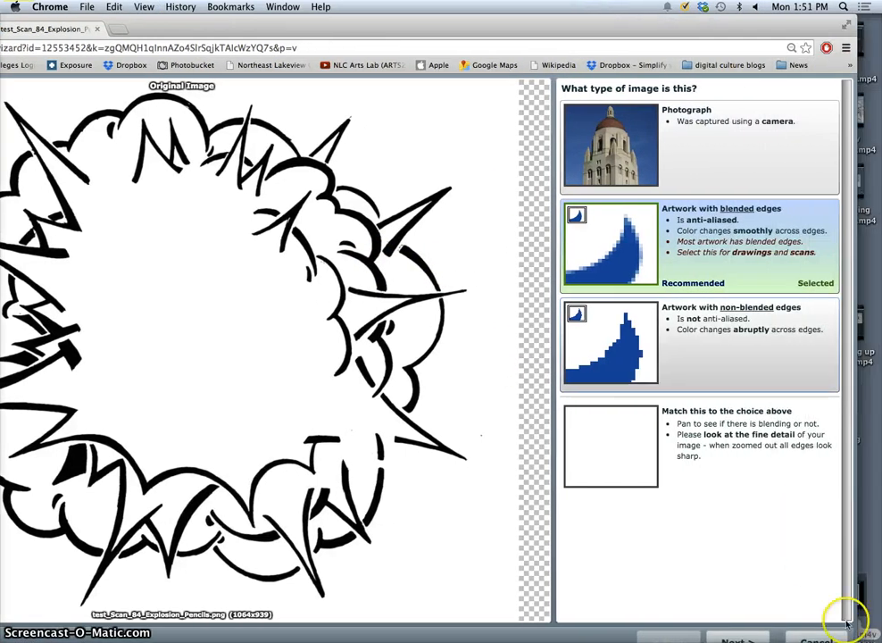
{"action": "left_click_drag", "start_coordinate": [845, 641], "coordinate": [556, 622]}
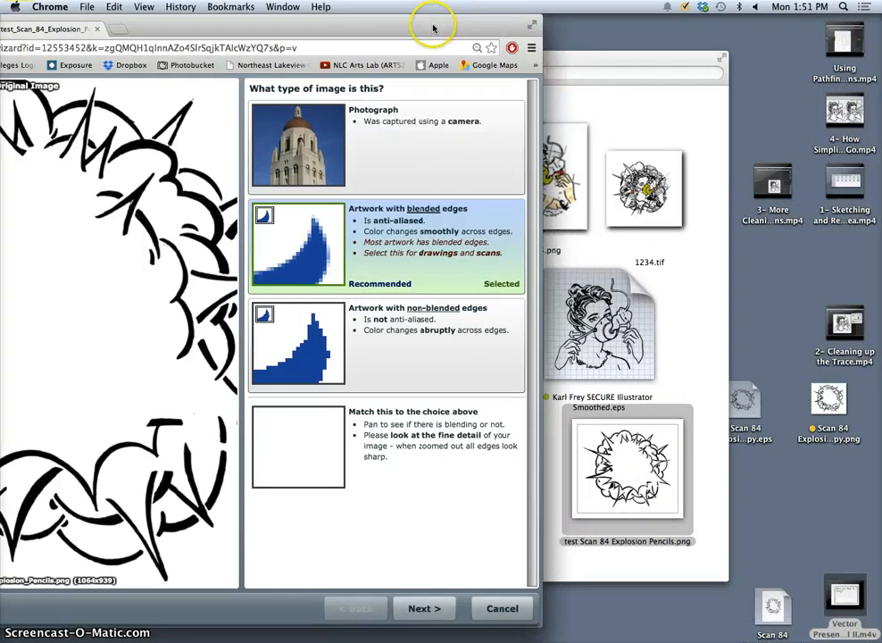
{"action": "left_click_drag", "start_coordinate": [431, 26], "coordinate": [703, 28]}
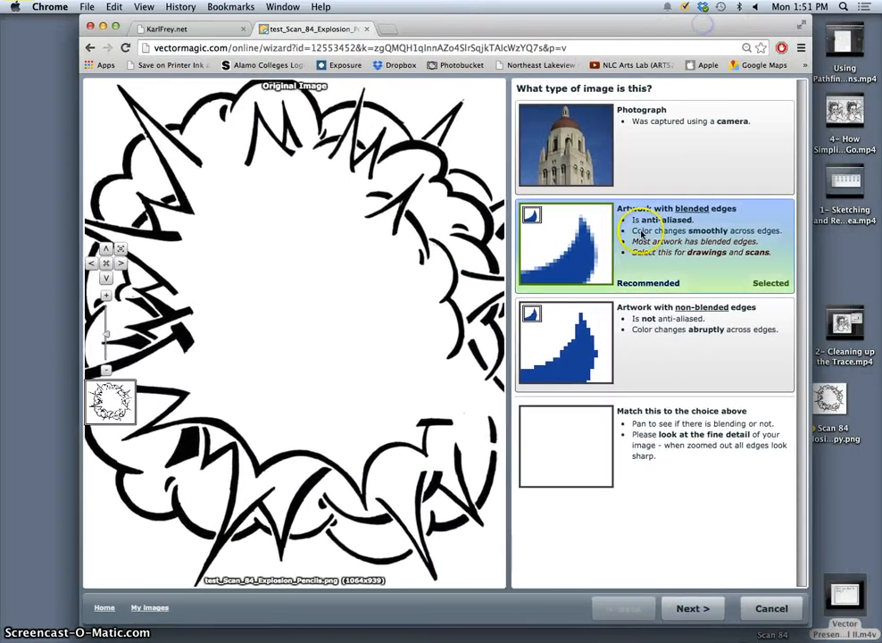
Trace the image as artwork with blended edges, medium quality and custom colors, using the suggested two-color white and black palette.
{"action": "left_click", "coordinate": [615, 239]}
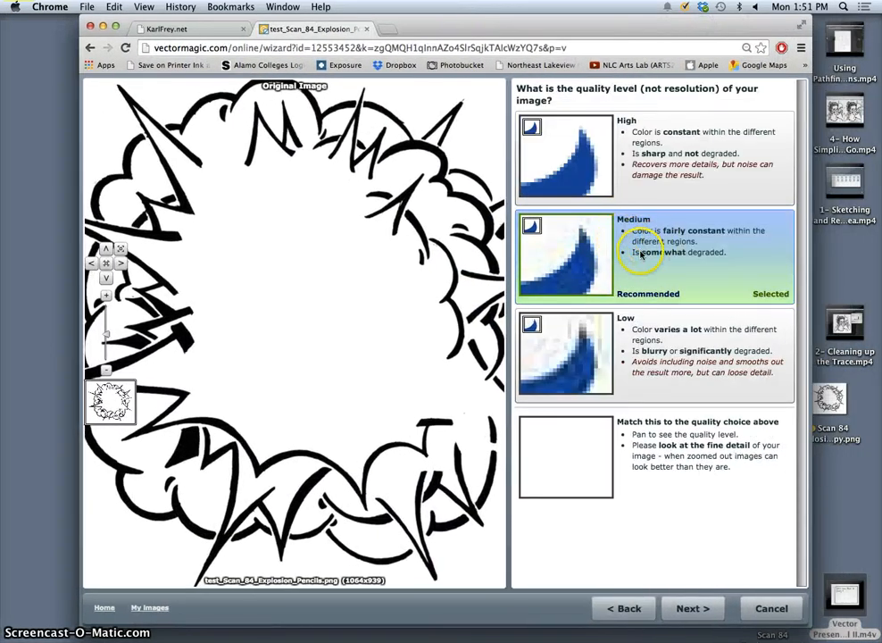
{"action": "left_click", "coordinate": [640, 254]}
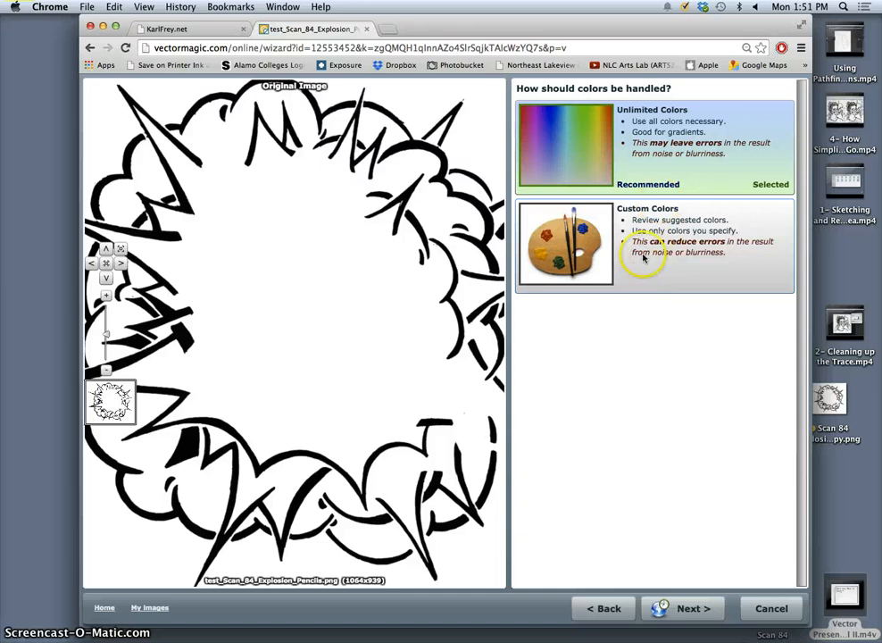
{"action": "left_click", "coordinate": [643, 257]}
{"action": "double_click", "coordinate": [570, 121]}
{"action": "left_click", "coordinate": [584, 446]}
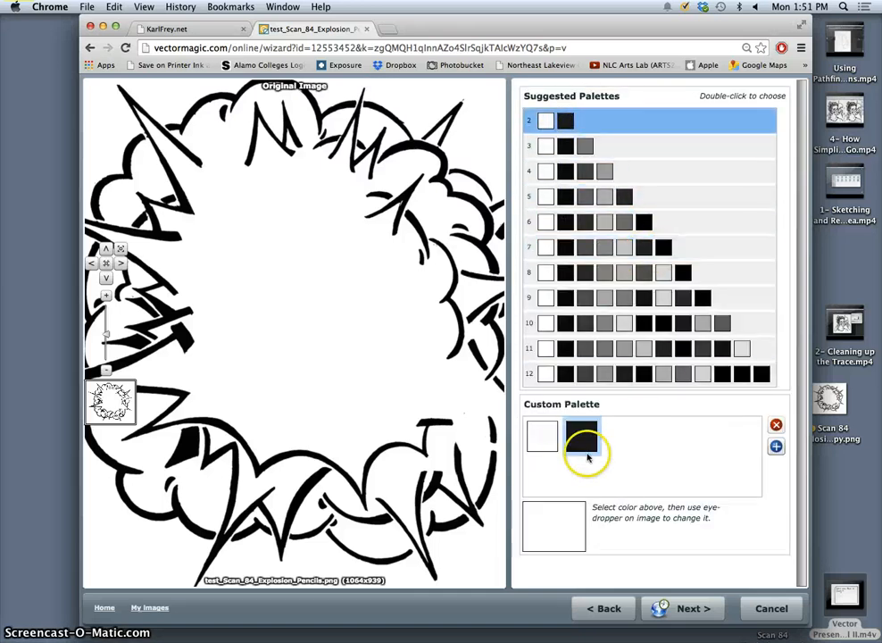
{"action": "left_click", "coordinate": [696, 608]}
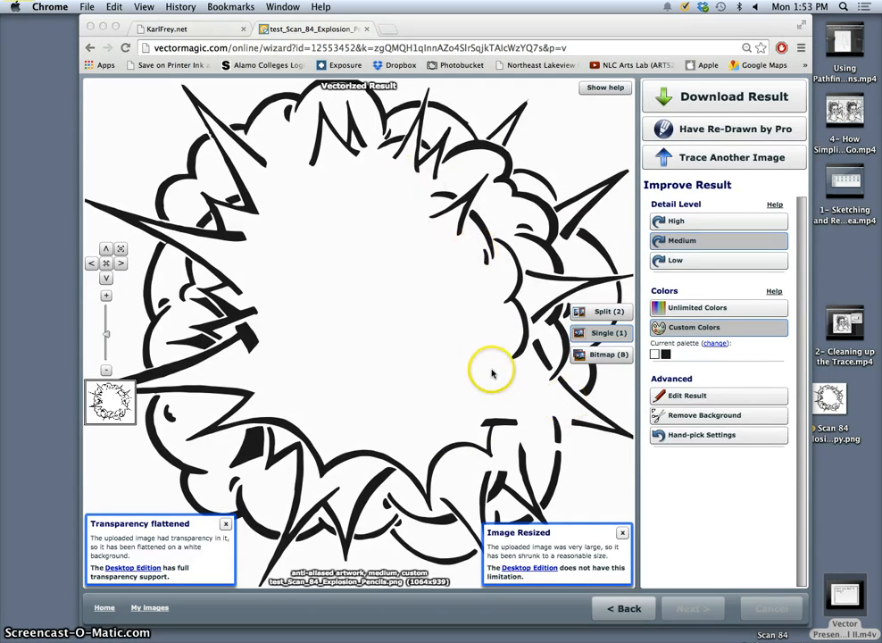
Examine the curves and spike tips of the vectorized result up close for smoothness and accuracy.
{"action": "left_click", "coordinate": [498, 272]}
{"action": "scroll", "coordinate": [507, 276], "scroll_direction": "up", "scroll_amount": 1}
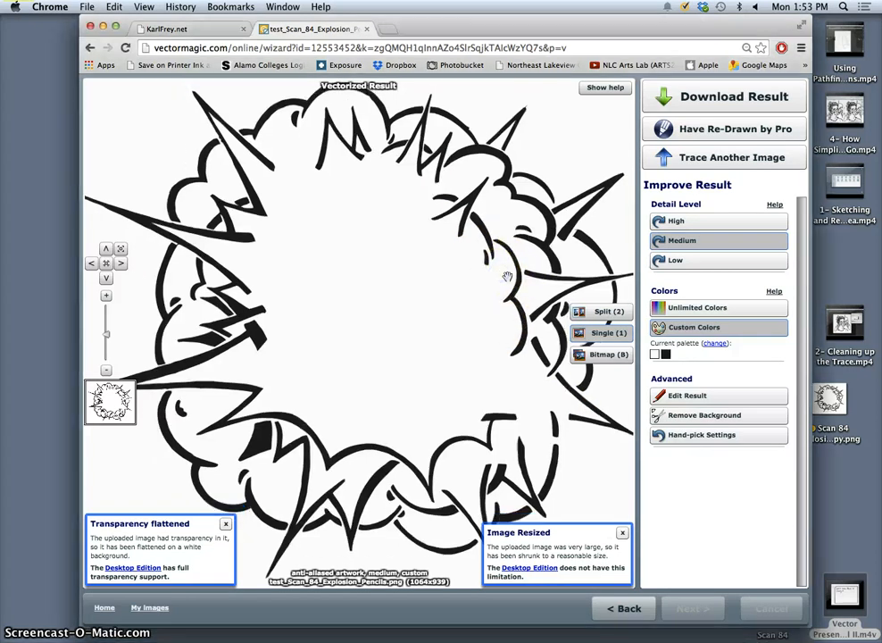
{"action": "scroll", "coordinate": [507, 276], "scroll_direction": "up", "scroll_amount": 4}
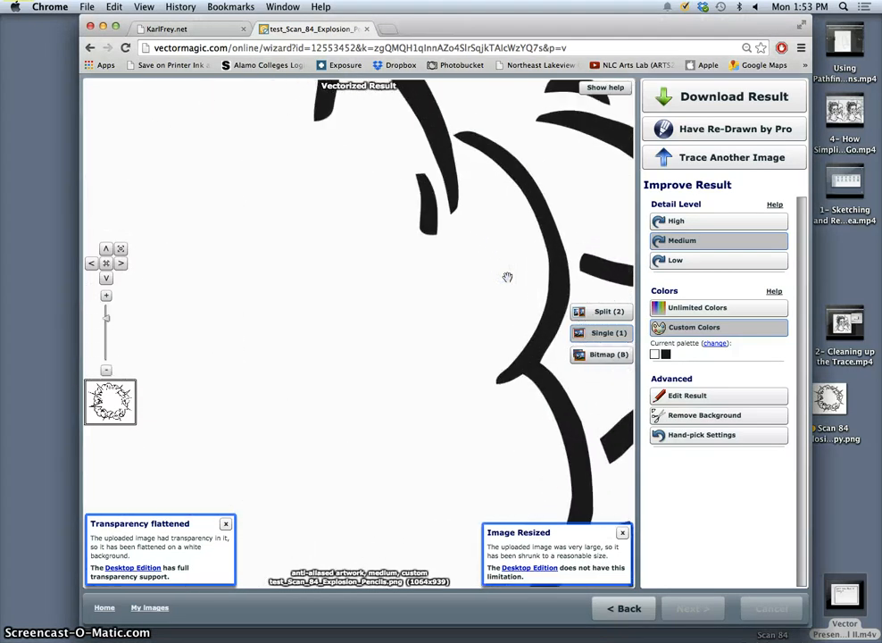
{"action": "scroll", "coordinate": [507, 277], "scroll_direction": "up", "scroll_amount": 1}
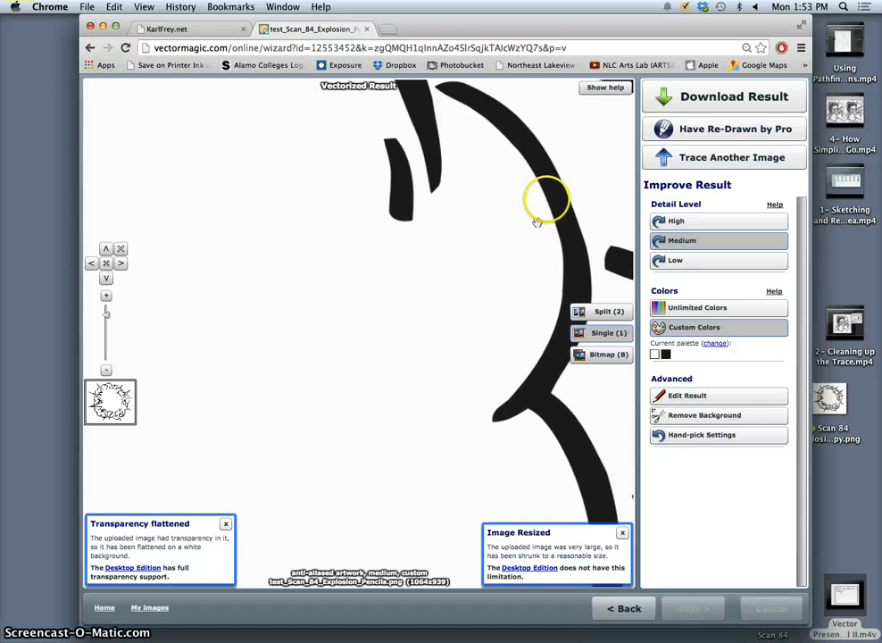
{"action": "left_click_drag", "start_coordinate": [531, 173], "coordinate": [291, 419]}
{"action": "left_click_drag", "start_coordinate": [476, 259], "coordinate": [445, 497]}
{"action": "left_click_drag", "start_coordinate": [449, 428], "coordinate": [356, 334]}
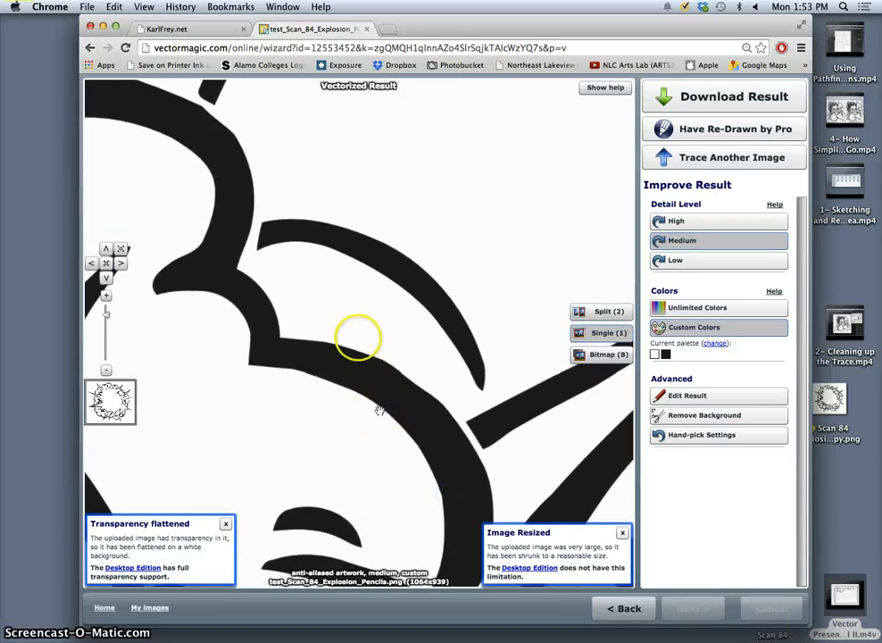
{"action": "scroll", "coordinate": [356, 333], "scroll_direction": "down", "scroll_amount": 1}
{"action": "scroll", "coordinate": [357, 333], "scroll_direction": "down", "scroll_amount": 2}
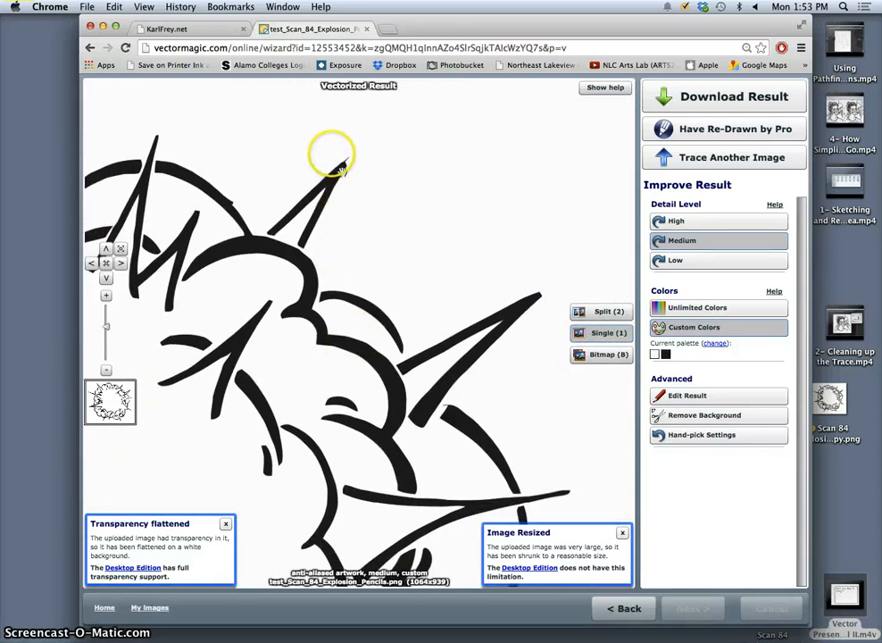
{"action": "left_click_drag", "start_coordinate": [330, 152], "coordinate": [346, 215]}
{"action": "scroll", "coordinate": [350, 248], "scroll_direction": "up", "scroll_amount": 4}
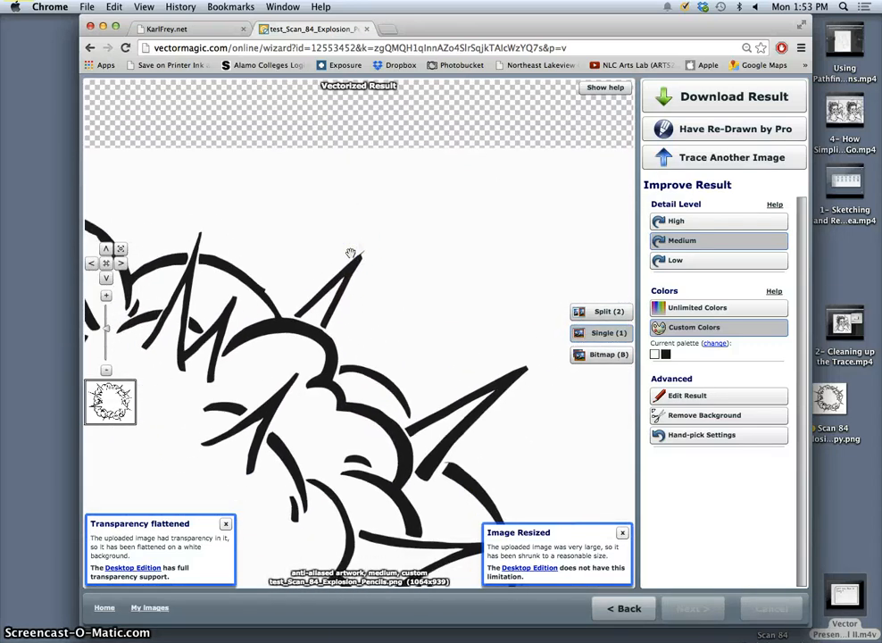
{"action": "scroll", "coordinate": [349, 254], "scroll_direction": "up", "scroll_amount": 3}
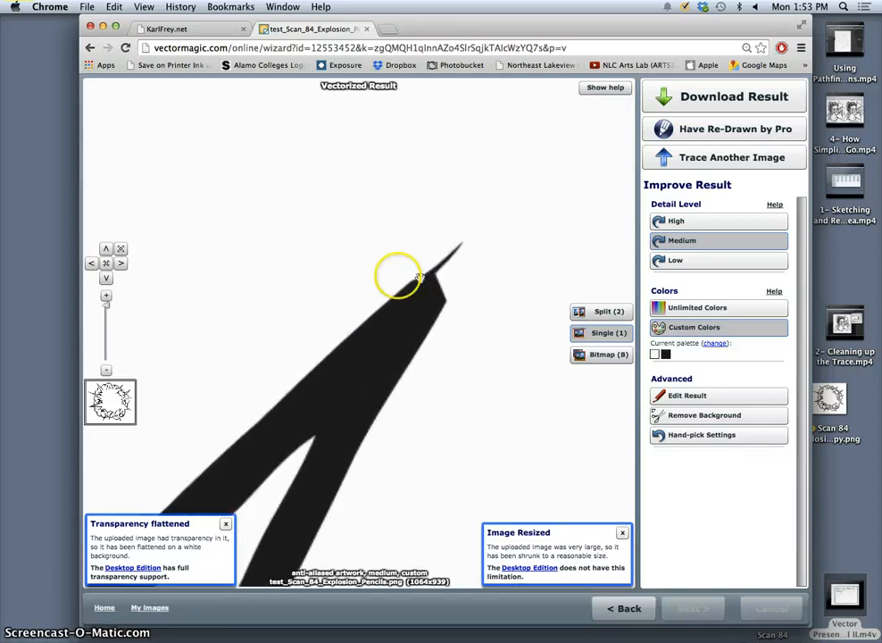
{"action": "scroll", "coordinate": [413, 317], "scroll_direction": "down", "scroll_amount": 5}
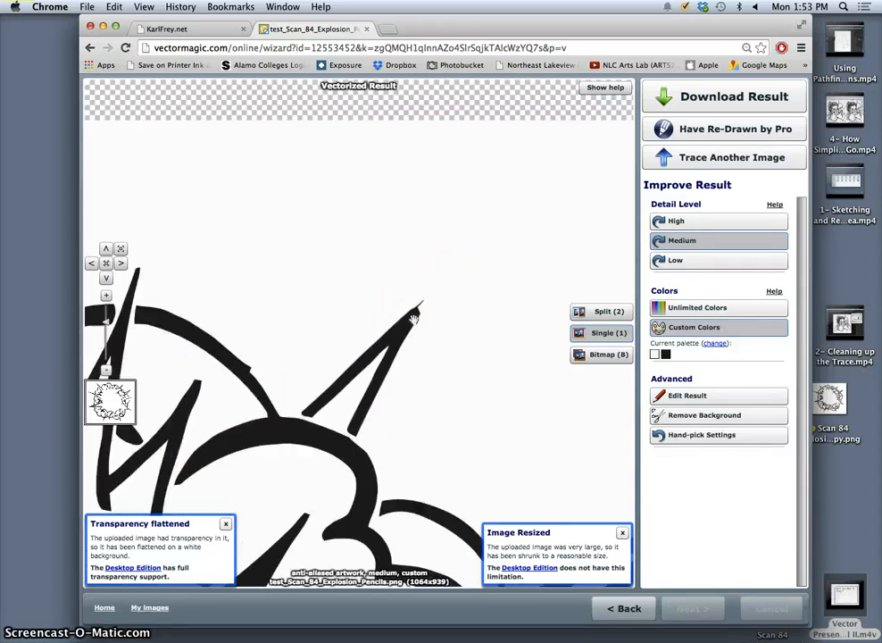
{"action": "scroll", "coordinate": [414, 317], "scroll_direction": "down", "scroll_amount": 3}
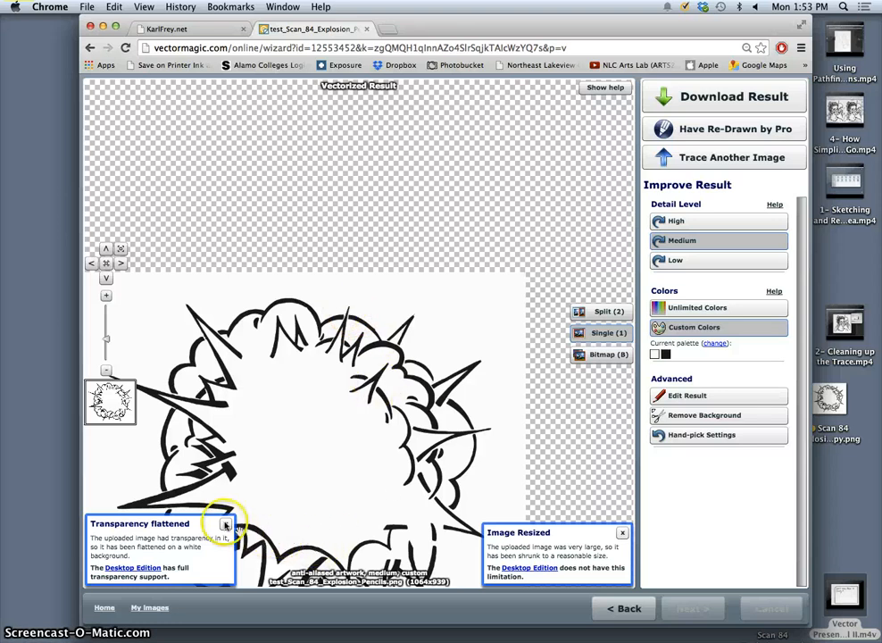
Dismiss the transparency and image-resized notices, enlarge the browser window and center the traced drawing in the preview.
{"action": "left_click", "coordinate": [226, 524]}
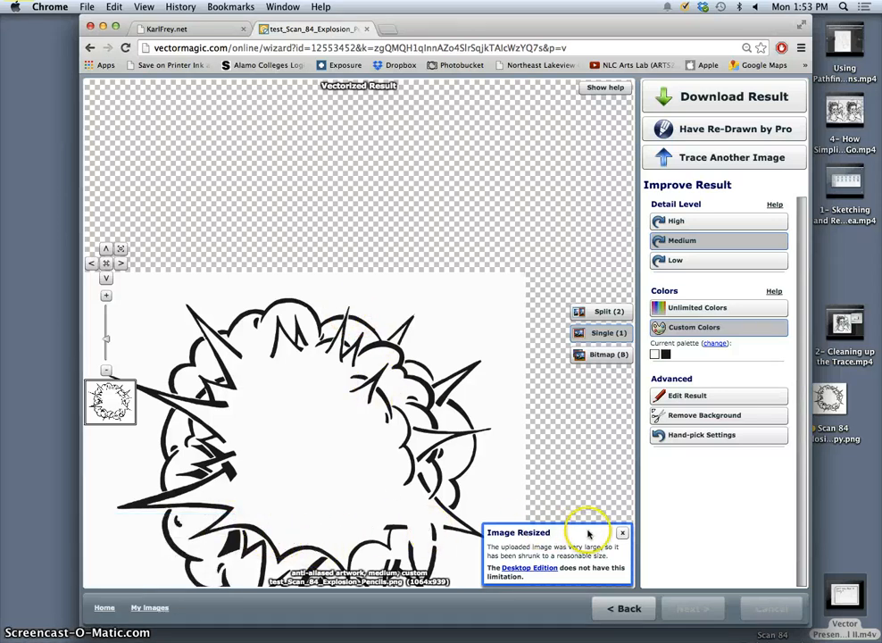
{"action": "left_click", "coordinate": [622, 533]}
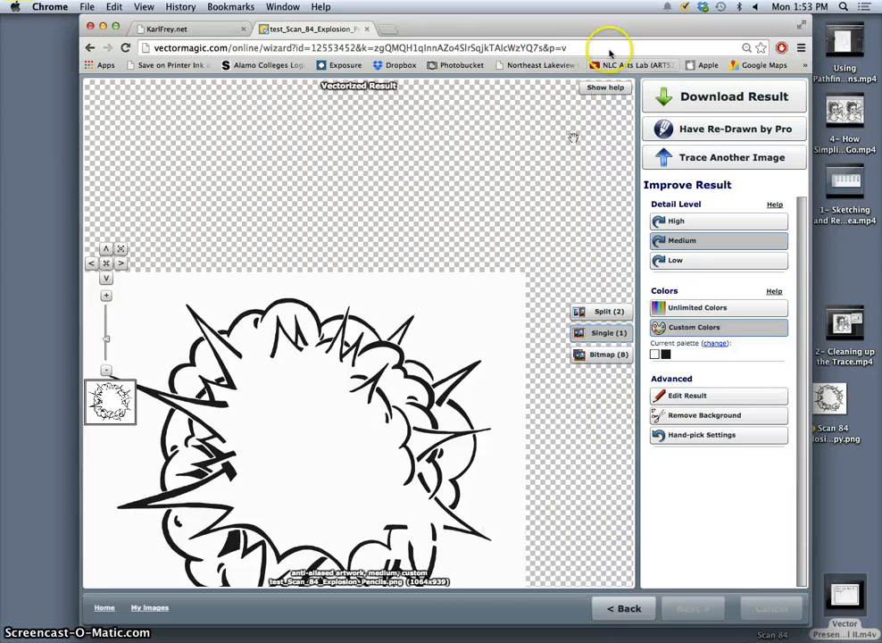
{"action": "left_click_drag", "start_coordinate": [620, 31], "coordinate": [467, 4]}
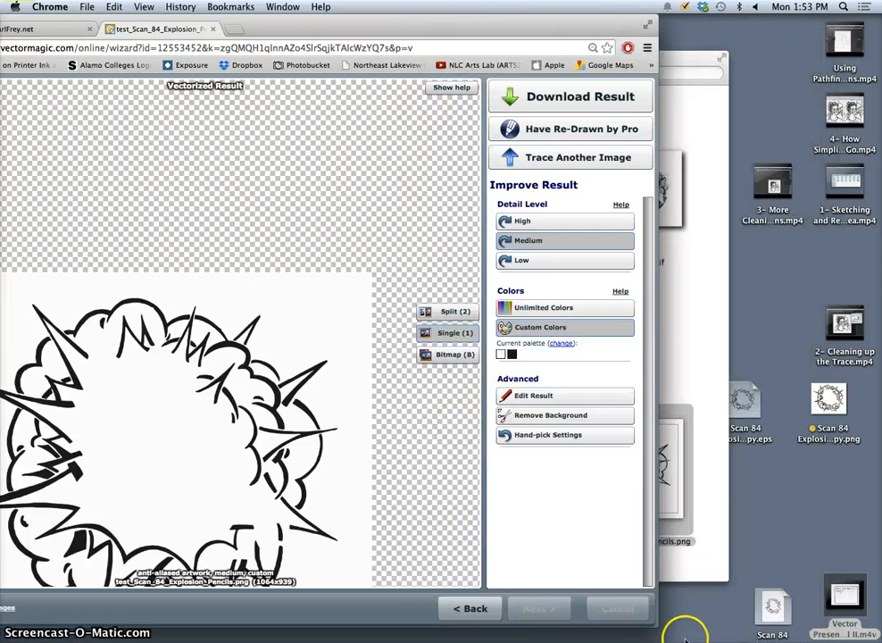
{"action": "left_click_drag", "start_coordinate": [656, 628], "coordinate": [879, 642]}
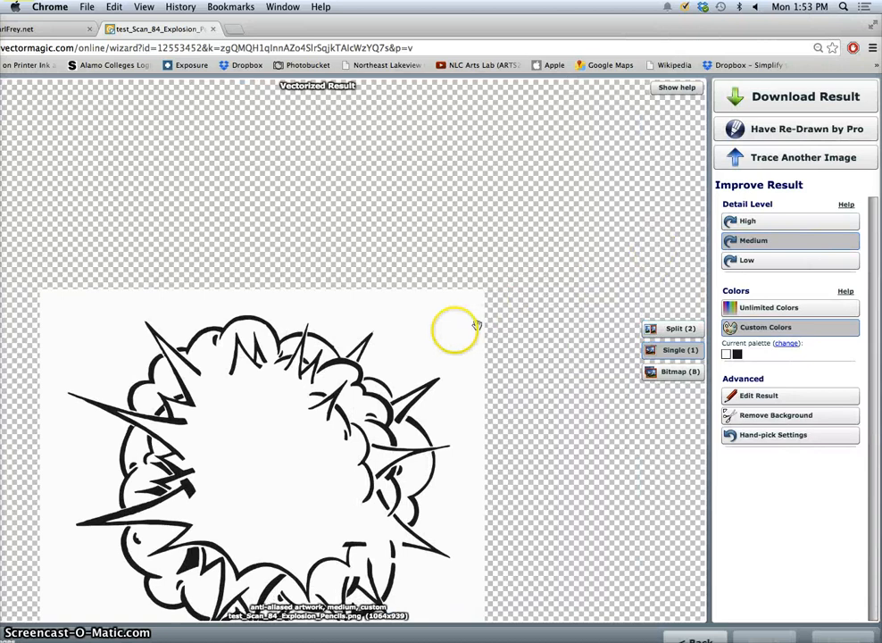
{"action": "left_click_drag", "start_coordinate": [452, 333], "coordinate": [520, 188]}
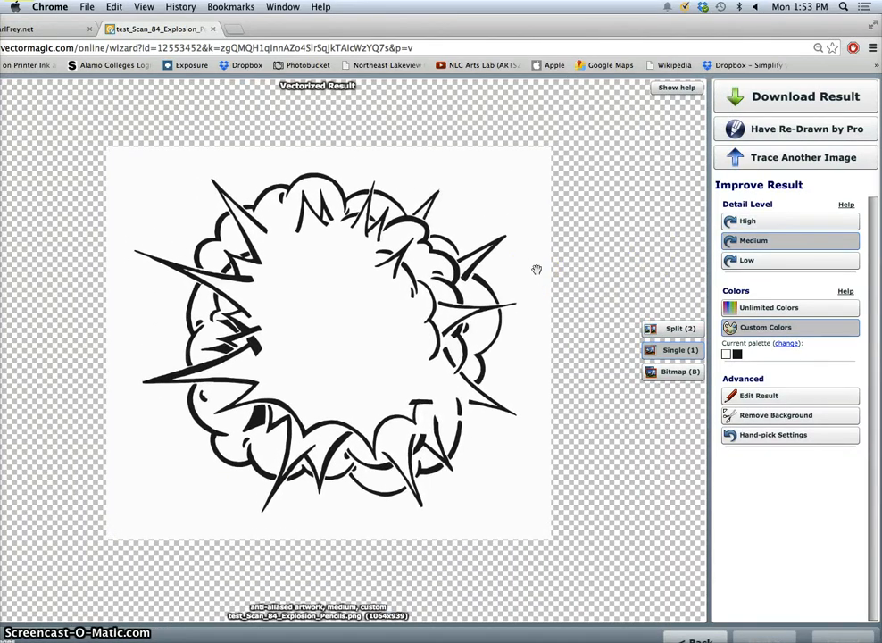
Capture a screenshot of the whole traced drawing at the largest size that fits the preview, and close the browser window.
{"action": "scroll", "coordinate": [537, 270], "scroll_direction": "up", "scroll_amount": 2}
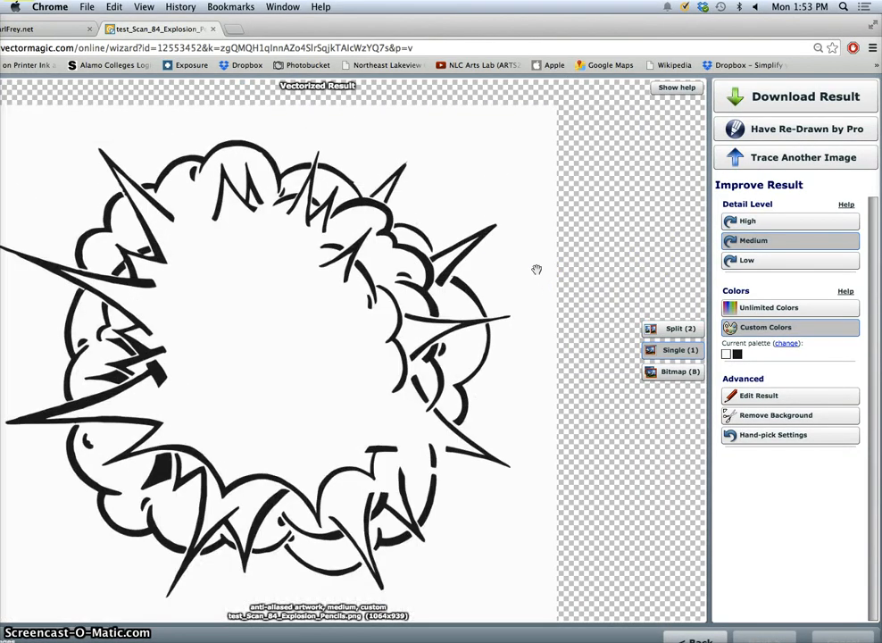
{"action": "scroll", "coordinate": [537, 269], "scroll_direction": "up", "scroll_amount": 2}
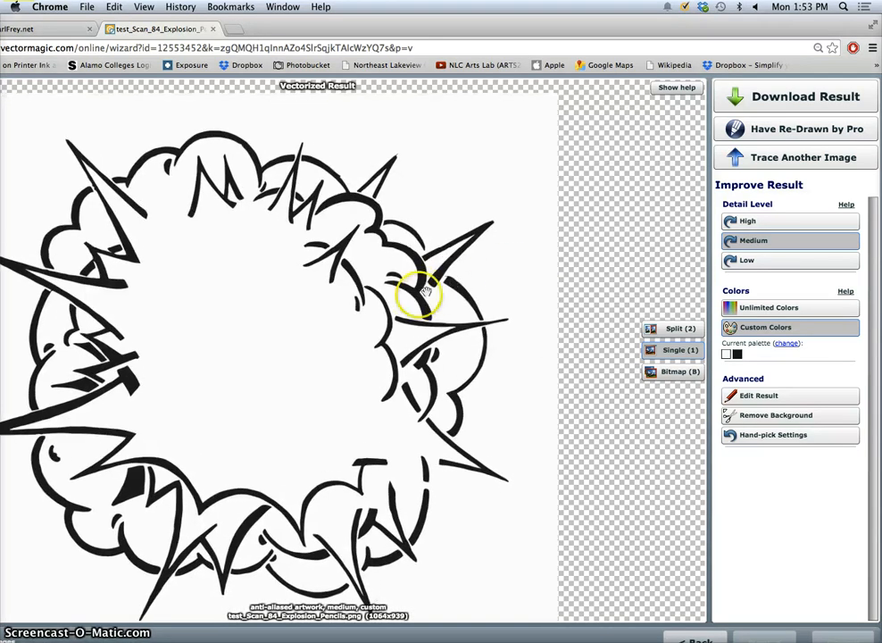
{"action": "left_click_drag", "start_coordinate": [412, 307], "coordinate": [474, 293]}
{"action": "scroll", "coordinate": [463, 292], "scroll_direction": "up", "scroll_amount": 1}
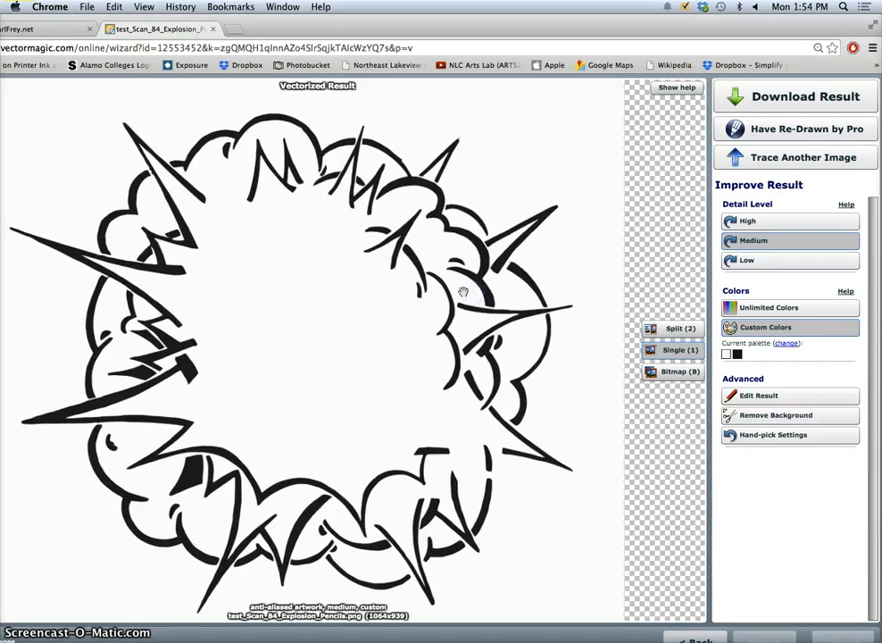
{"action": "scroll", "coordinate": [463, 291], "scroll_direction": "up", "scroll_amount": 3}
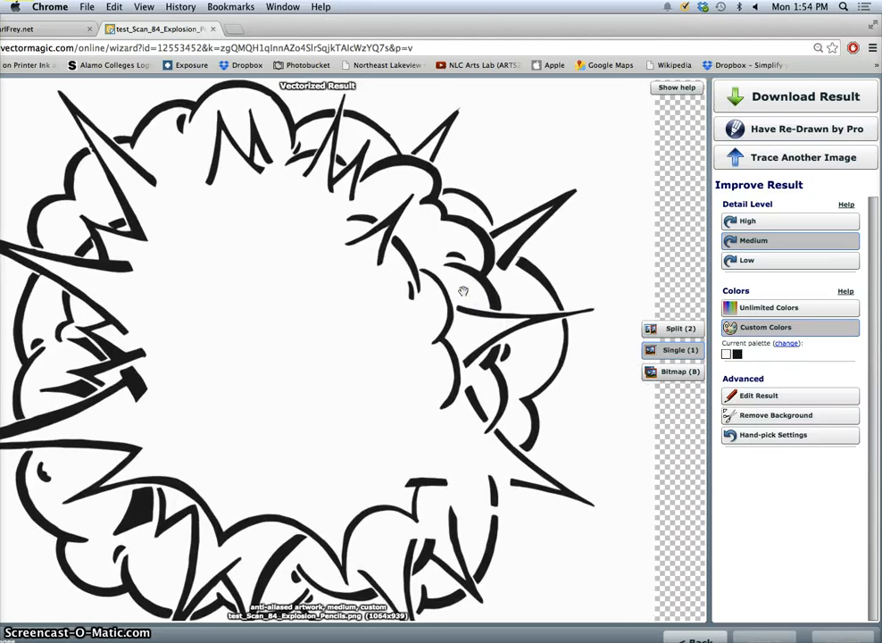
{"action": "scroll", "coordinate": [463, 291], "scroll_direction": "down", "scroll_amount": 2}
{"action": "left_click_drag", "start_coordinate": [436, 293], "coordinate": [442, 266]}
{"action": "scroll", "coordinate": [442, 266], "scroll_direction": "down", "scroll_amount": 2}
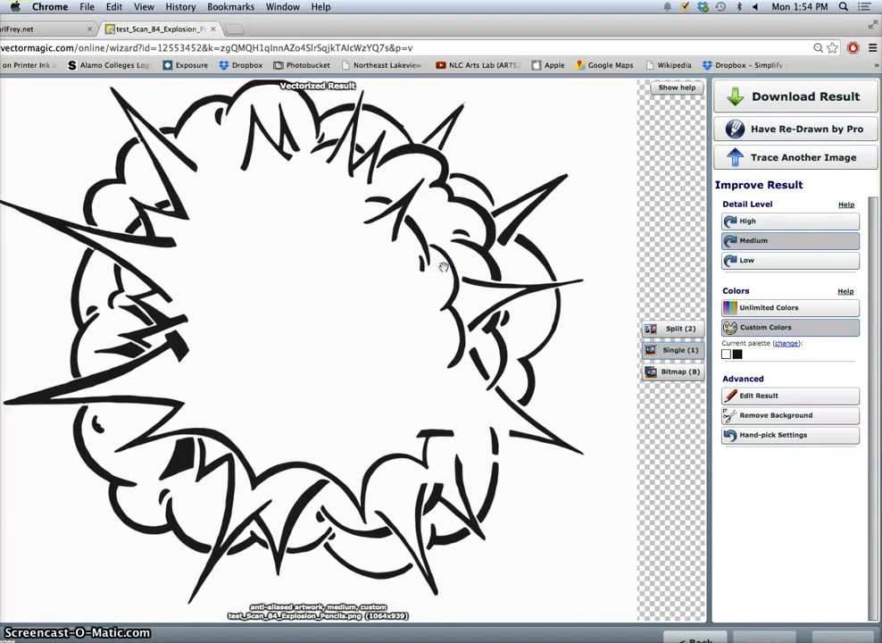
{"action": "left_click_drag", "start_coordinate": [437, 270], "coordinate": [415, 281]}
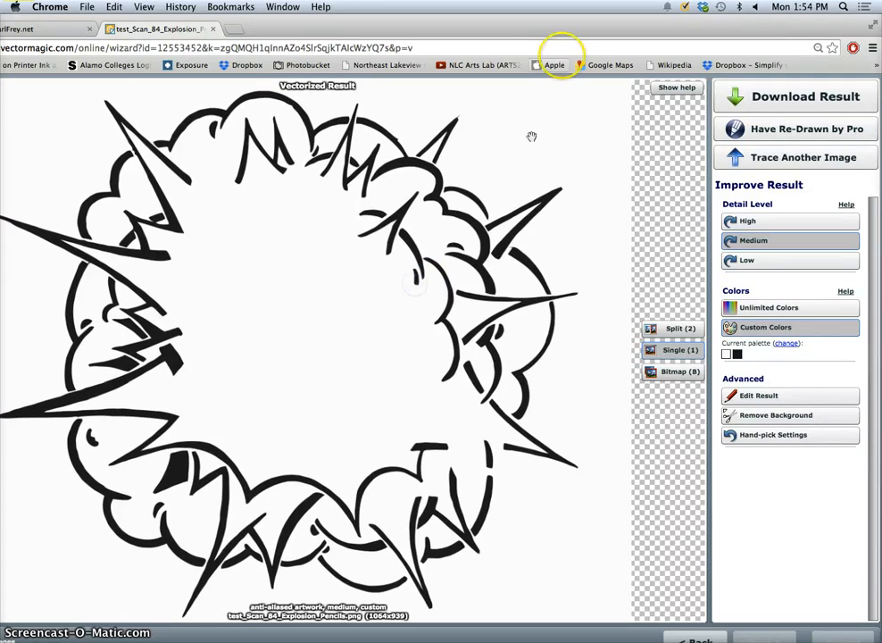
{"action": "left_click_drag", "start_coordinate": [568, 38], "coordinate": [652, 18]}
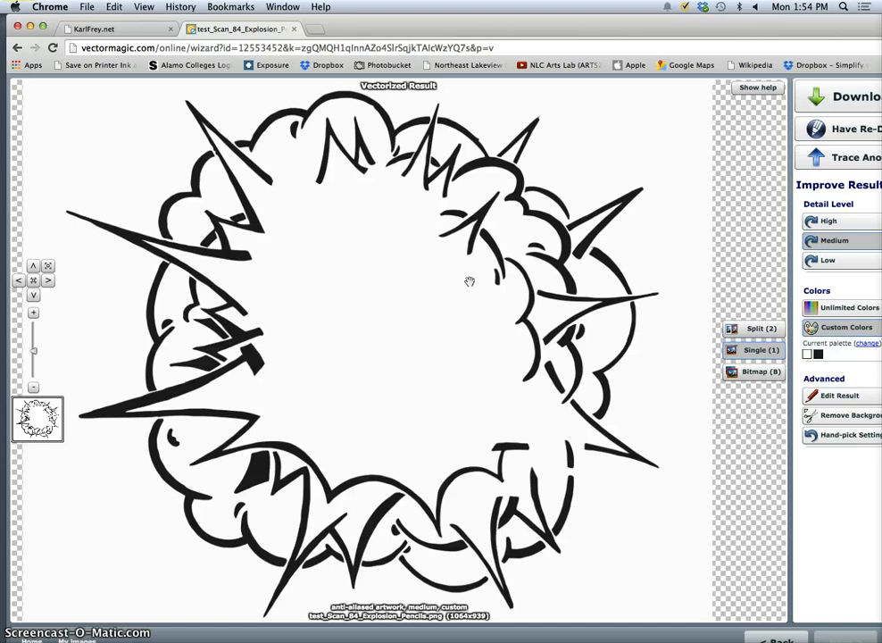
{"action": "left_click_drag", "start_coordinate": [46, 80], "coordinate": [679, 620]}
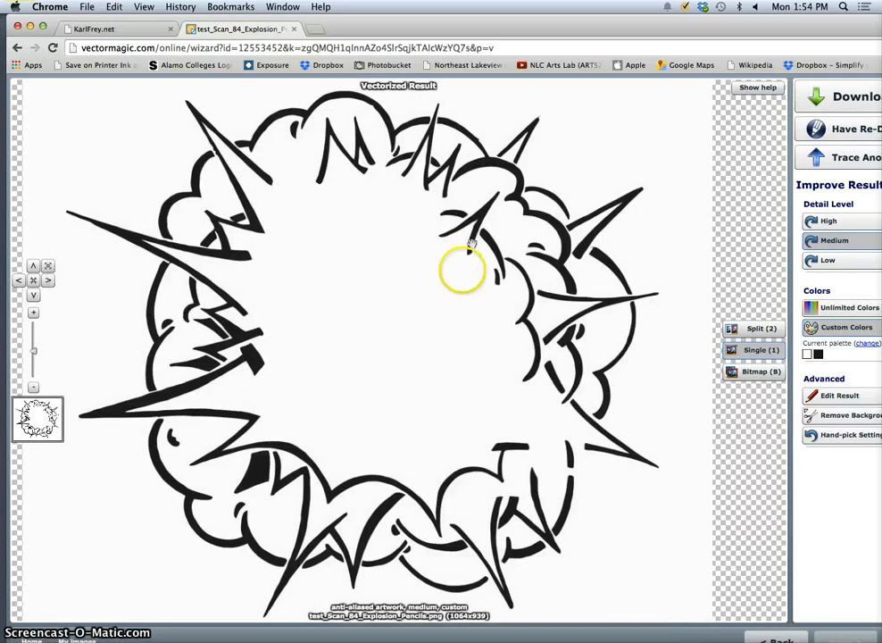
{"action": "left_click", "coordinate": [17, 27]}
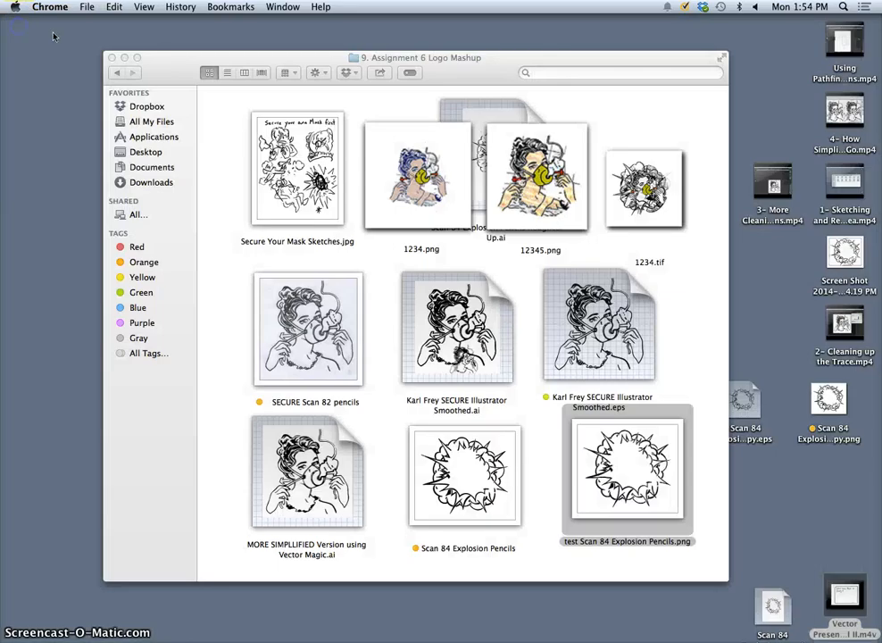
Open the new screenshot "Screen Shot 2014-10-13 at 1.54.19 PM" from the desktop in Adobe Photoshop CC.
{"action": "left_click", "coordinate": [794, 326]}
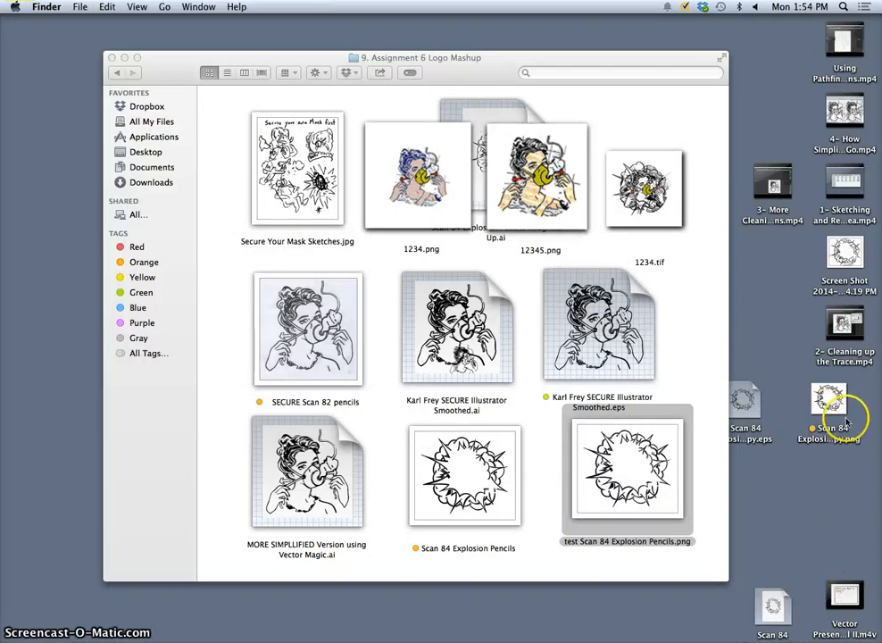
{"action": "right_click", "coordinate": [843, 255]}
{"action": "mouse_move", "coordinate": [794, 273]}
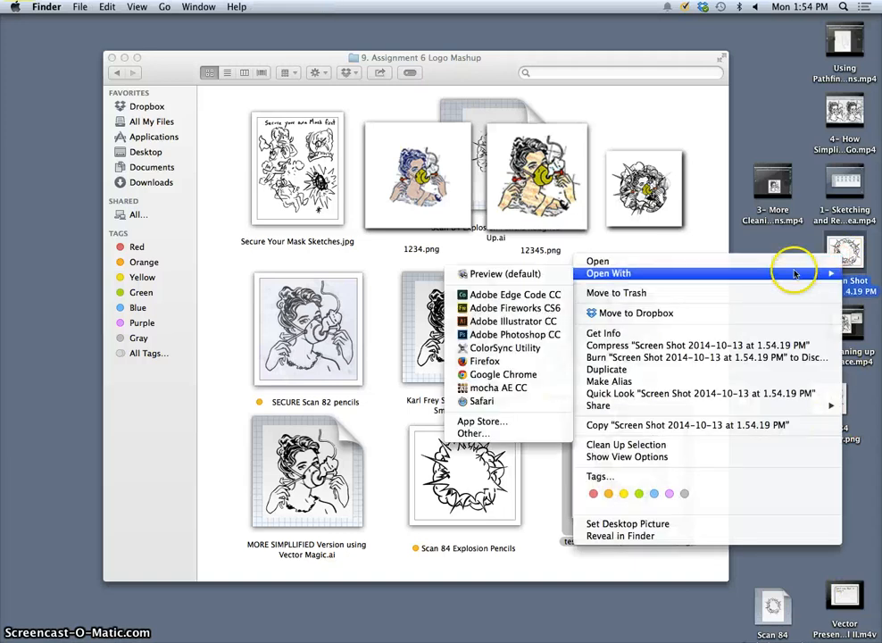
{"action": "left_click", "coordinate": [546, 335]}
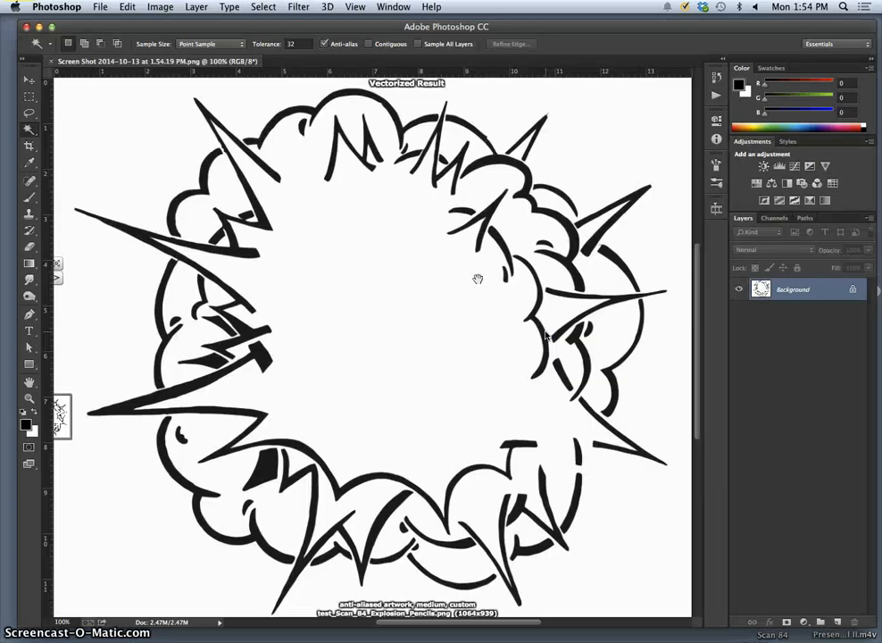
Lasso the stray preview marks at the left edge, the hand cursor, the "Vectorized Result" title and the bottom caption as one selection.
{"action": "key", "text": "super+minus"}
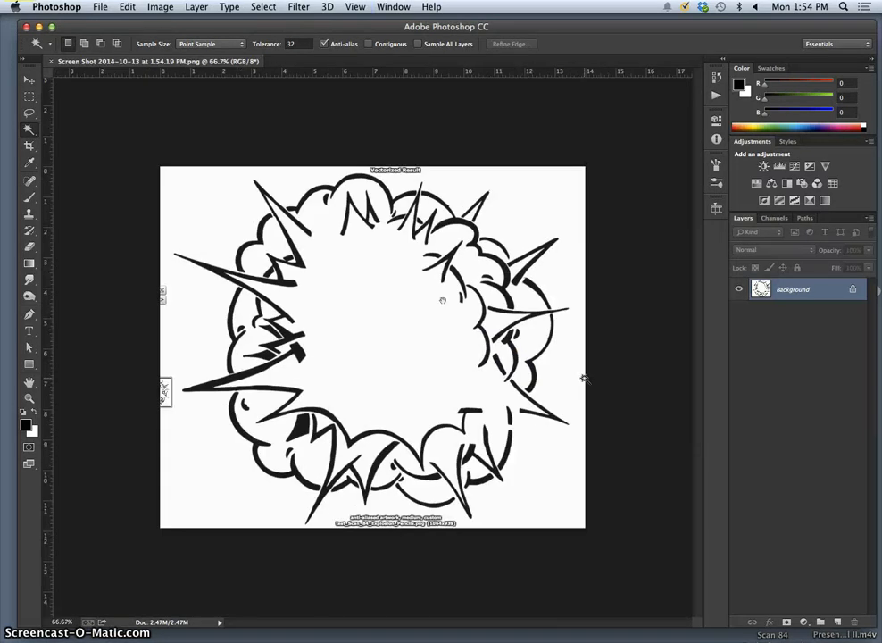
{"action": "left_click", "coordinate": [29, 112]}
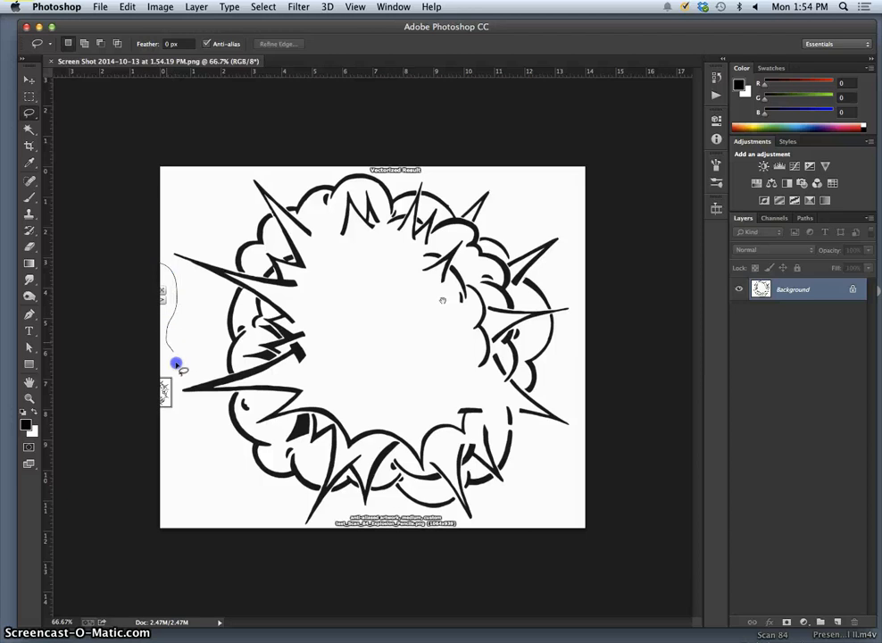
{"action": "left_click_drag", "start_coordinate": [129, 297], "coordinate": [134, 264]}
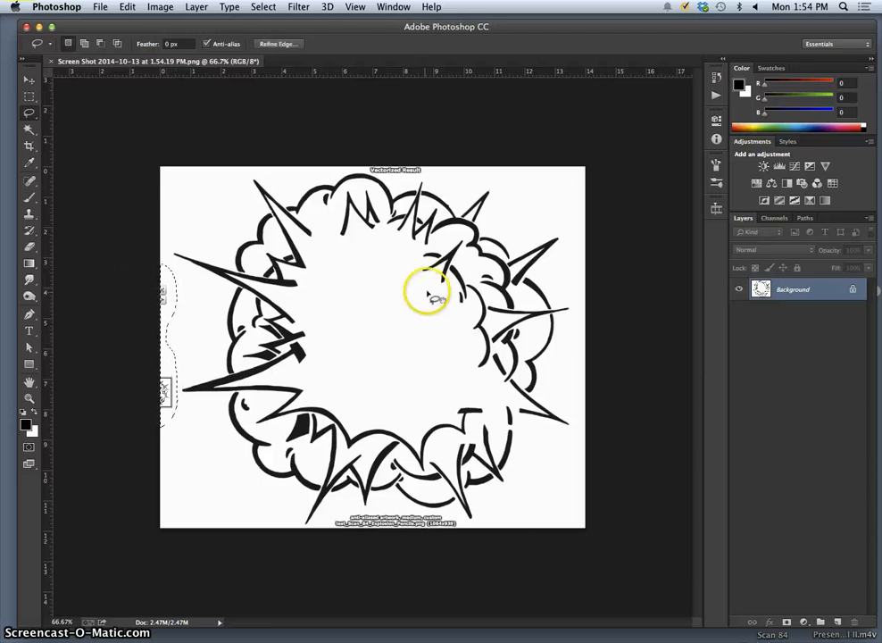
{"action": "left_click_drag", "start_coordinate": [438, 293], "coordinate": [442, 303]}
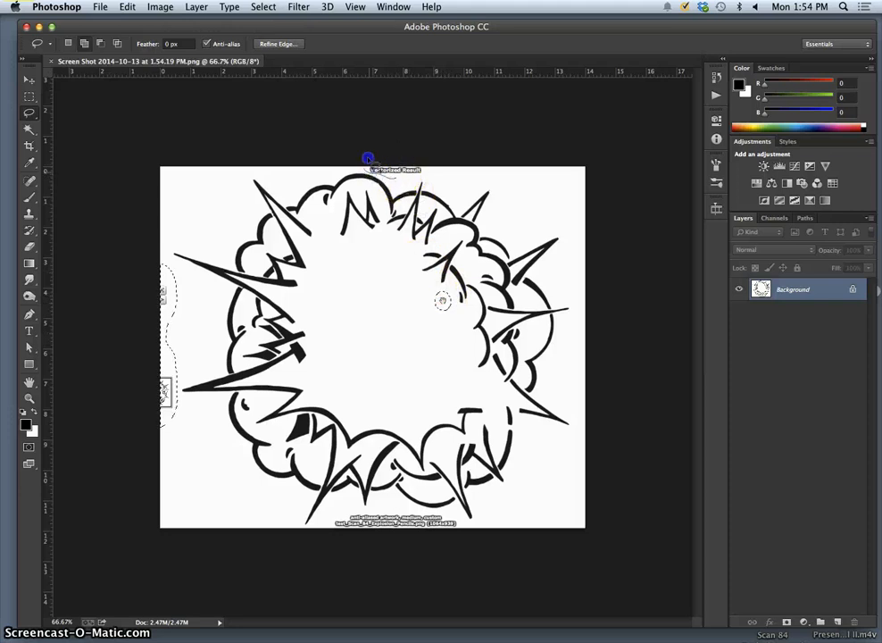
{"action": "mouse_move", "coordinate": [432, 166]}
{"action": "left_mouse_down"}
{"action": "mouse_move", "coordinate": [410, 176]}
{"action": "mouse_move", "coordinate": [367, 173]}
{"action": "left_mouse_up"}
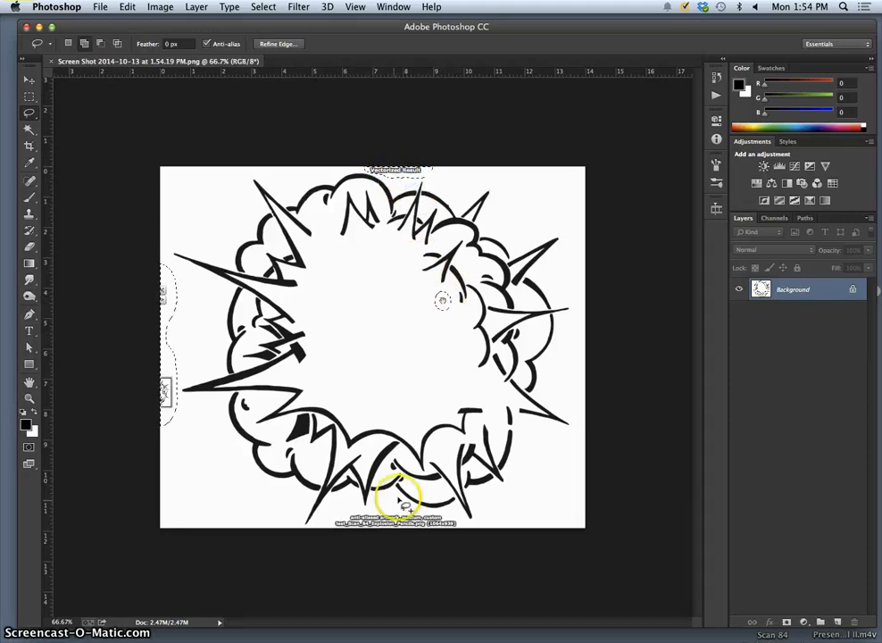
{"action": "left_click_drag", "start_coordinate": [382, 508], "coordinate": [382, 508]}
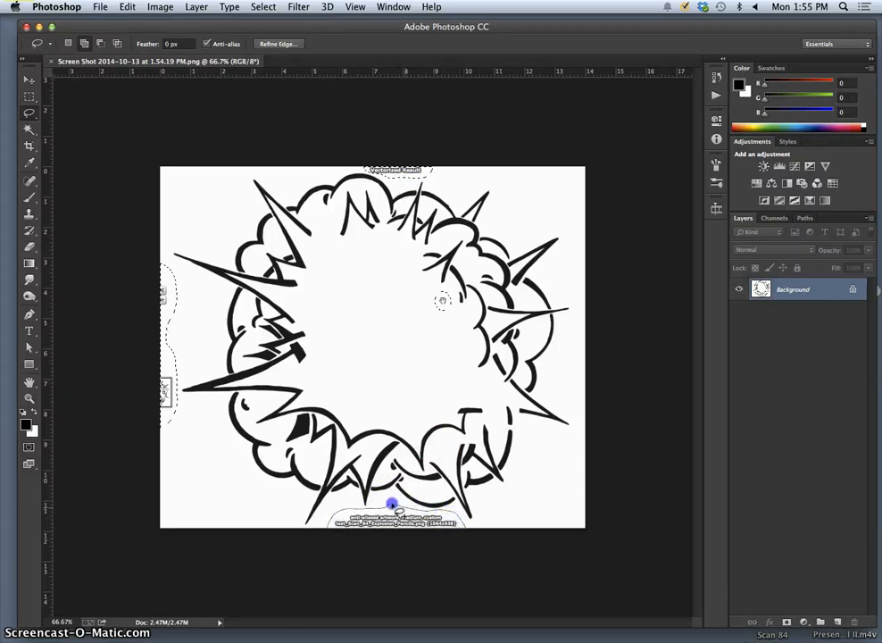
{"action": "left_click_drag", "start_coordinate": [391, 504], "coordinate": [393, 507]}
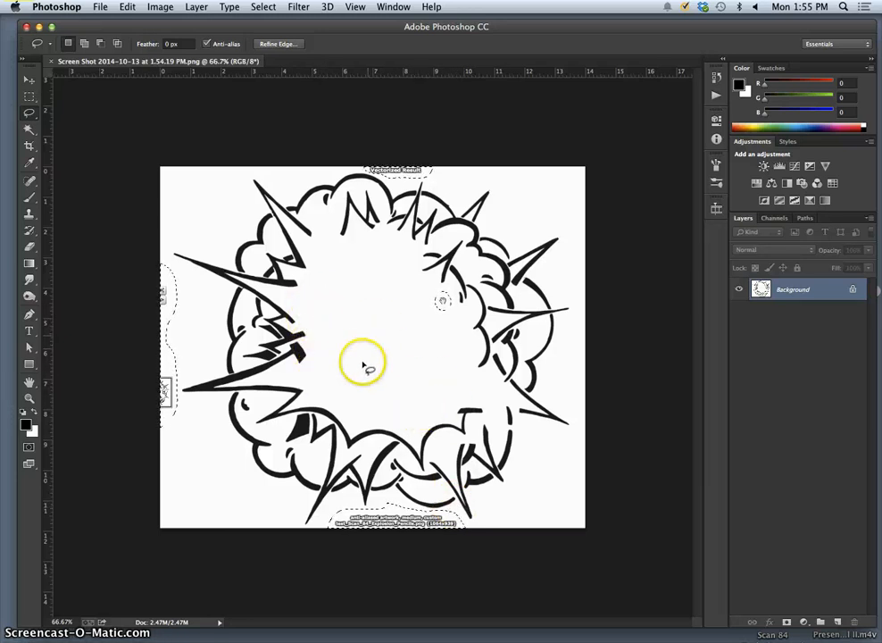
Fill the selected stray marks with white in Normal mode at 100% opacity, and clear the selection.
{"action": "key", "text": "shift+BackSpace"}
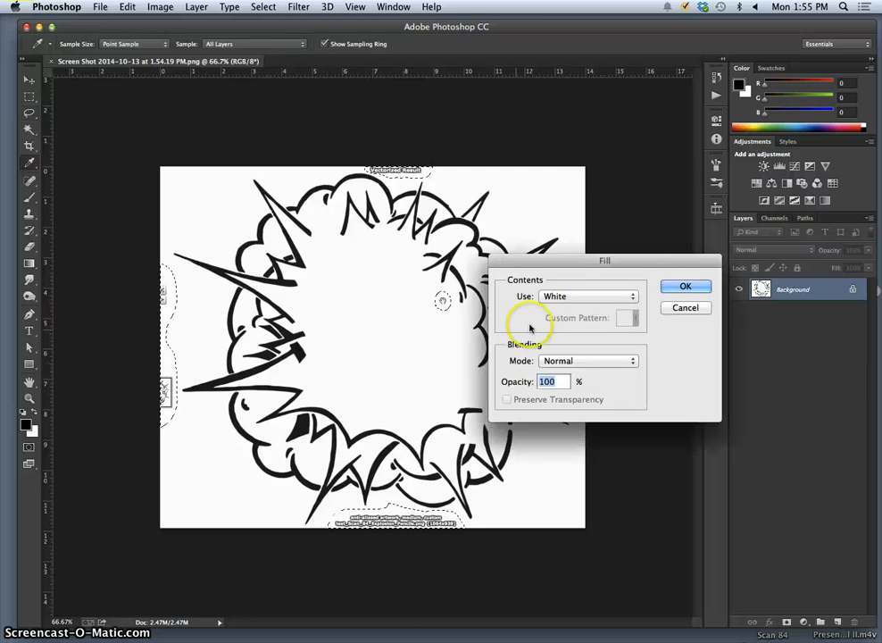
{"action": "left_click", "coordinate": [674, 286]}
{"action": "left_click", "coordinate": [565, 386]}
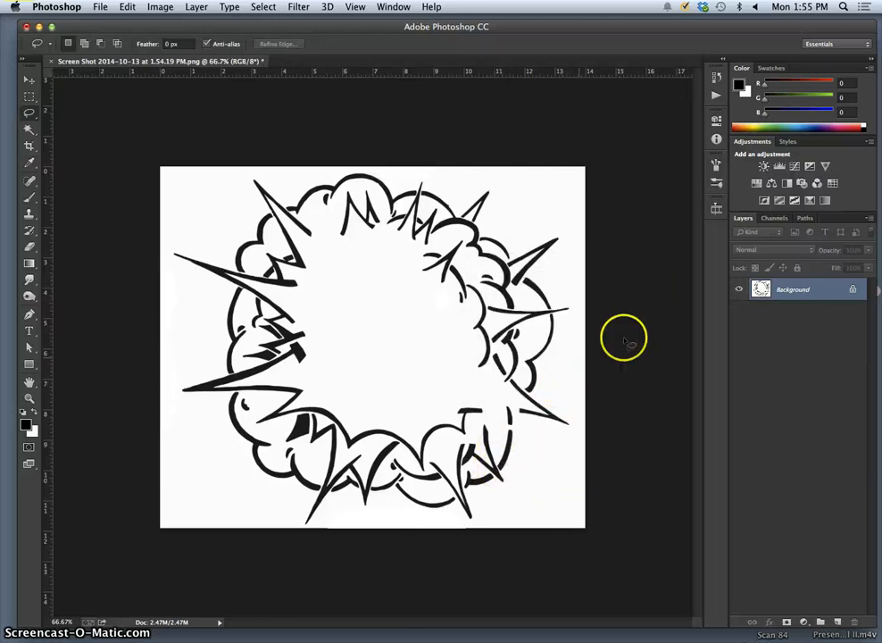
Isolate the black line art on its own layer by inverting a Magic Wand selection of the white, and hide the Background layer.
{"action": "left_click", "coordinate": [29, 131]}
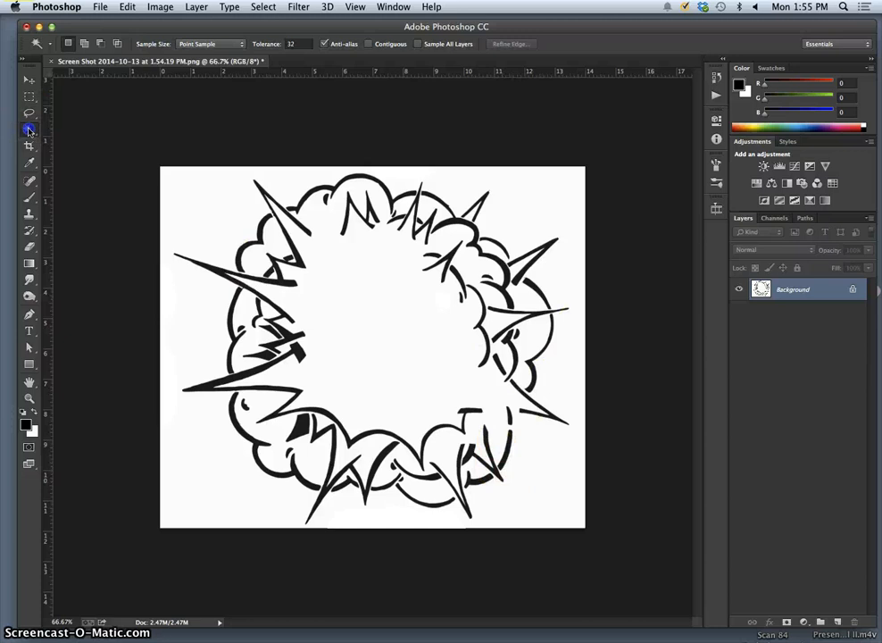
{"action": "left_click", "coordinate": [359, 308]}
{"action": "left_click", "coordinate": [263, 6]}
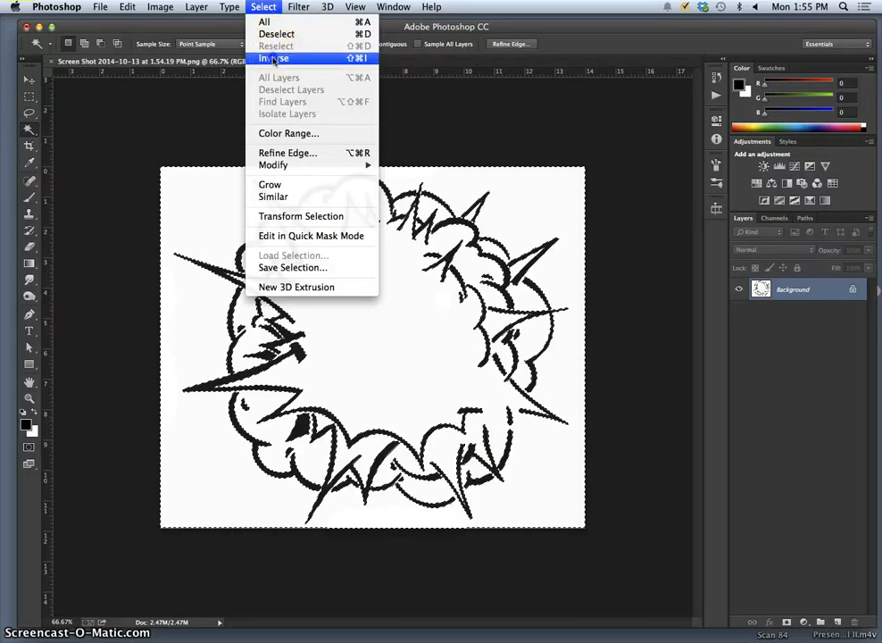
{"action": "left_click", "coordinate": [273, 58]}
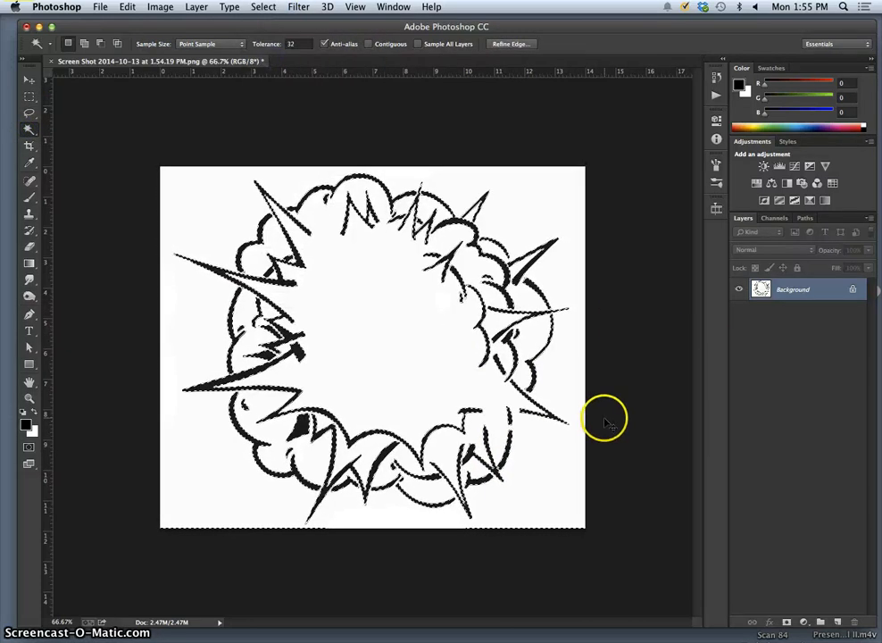
{"action": "key", "text": "ctrl+j"}
{"action": "left_click", "coordinate": [738, 312]}
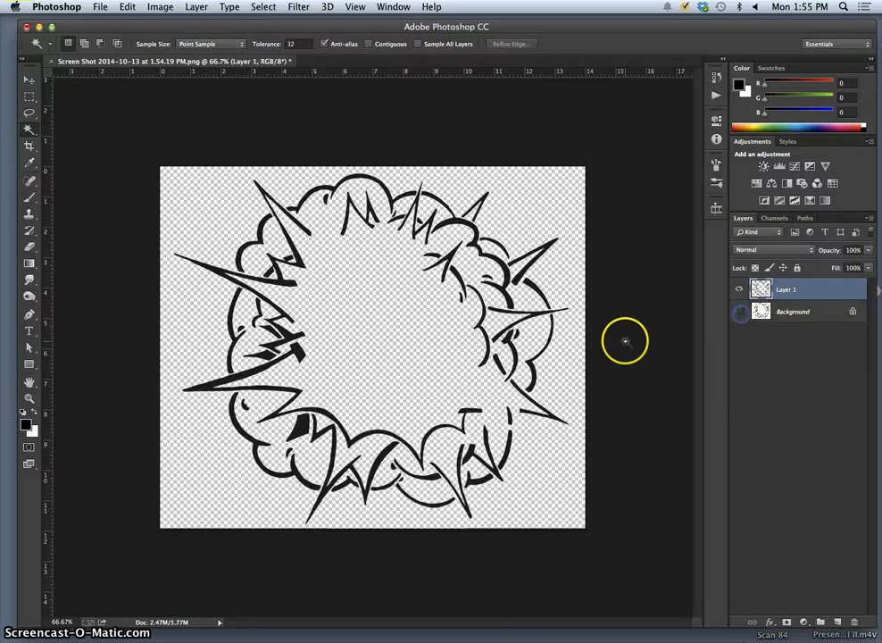
Save the transparent line art to the Desktop as the PNG "explosion test to vectorize" with Smallest / Slow compression and no interlacing.
{"action": "left_click", "coordinate": [100, 6]}
{"action": "left_click", "coordinate": [114, 145]}
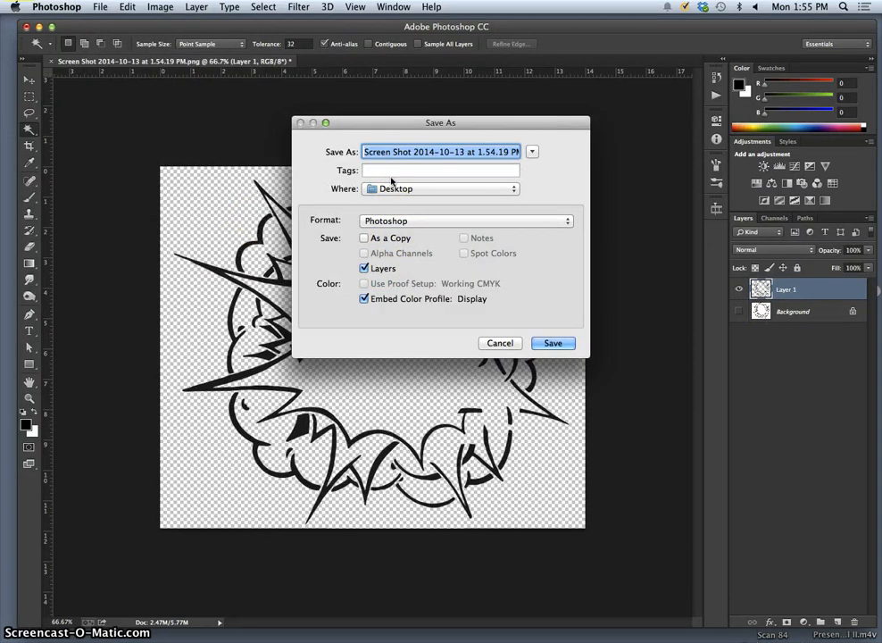
{"action": "type", "text": "explosion test to vectorize.psd"}
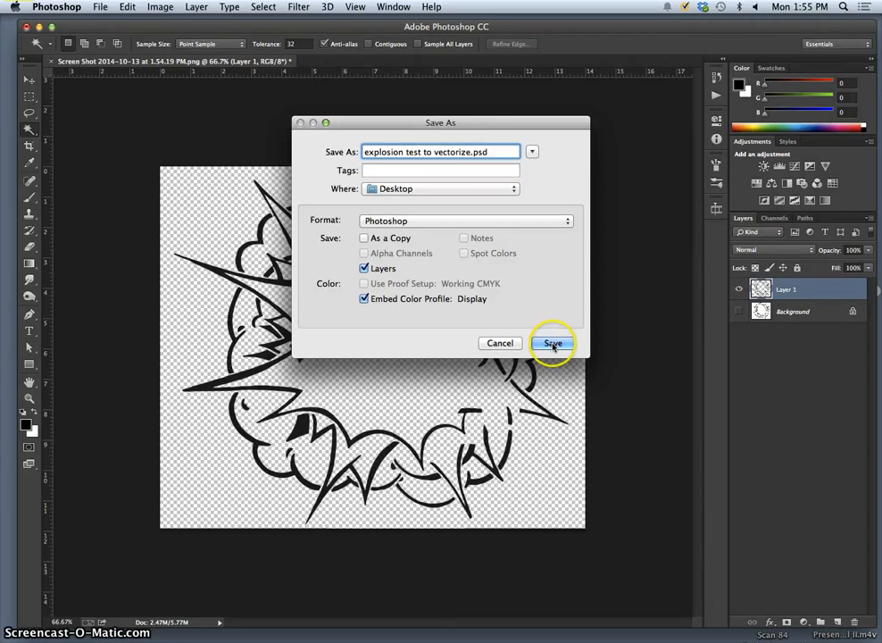
{"action": "left_click", "coordinate": [452, 223]}
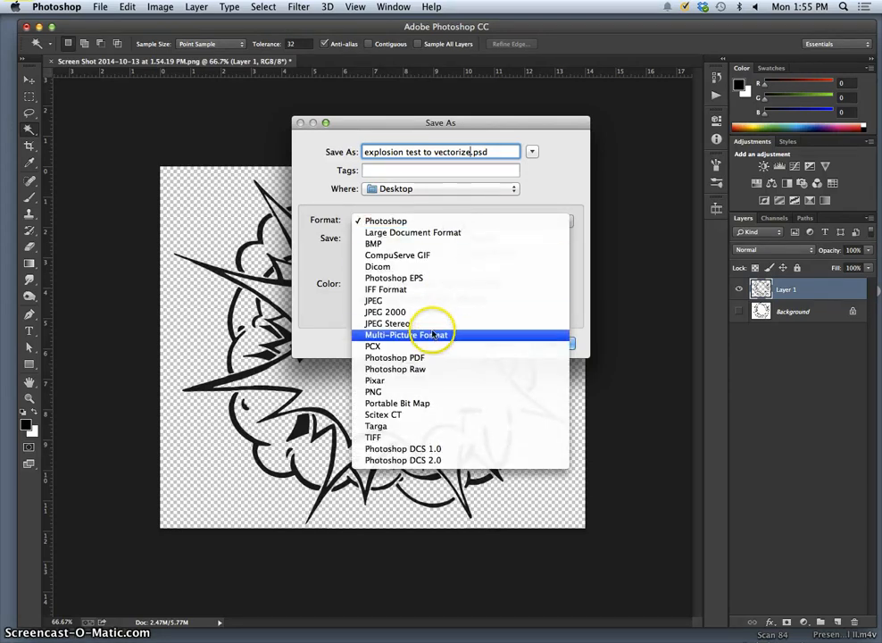
{"action": "left_click", "coordinate": [423, 393]}
{"action": "left_click", "coordinate": [557, 342]}
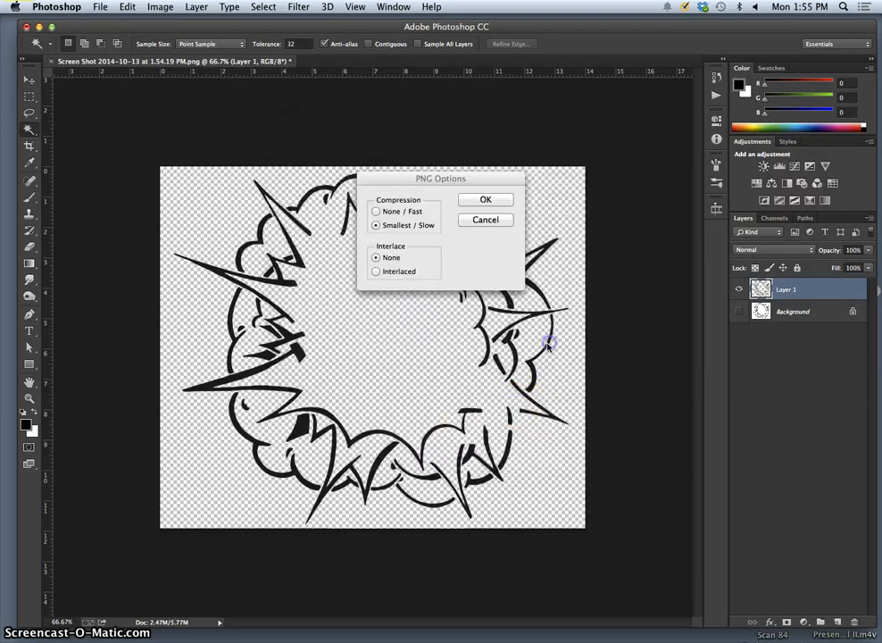
{"action": "left_click", "coordinate": [493, 199]}
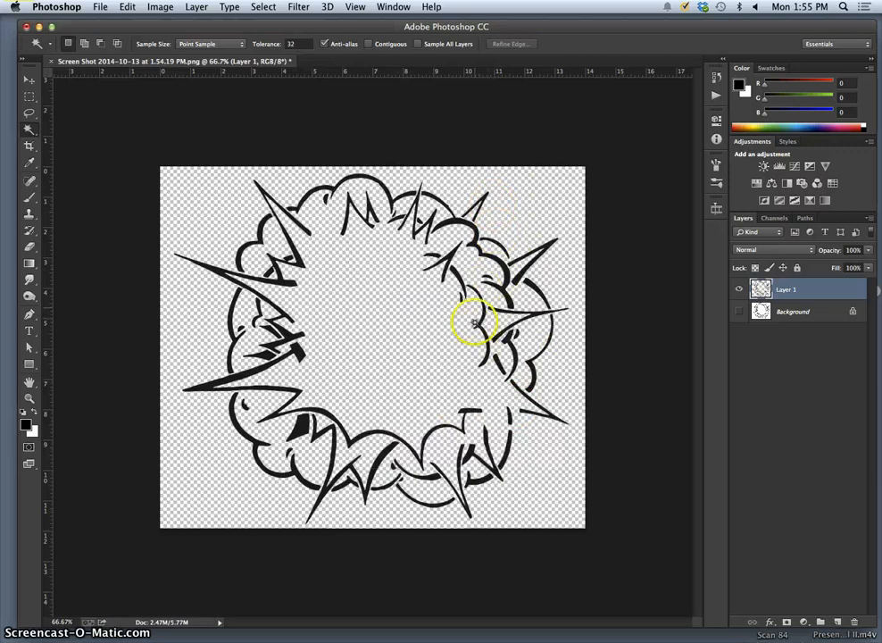
Examine the edges of the isolated line art up close along the upper clouds and left-hand spikes.
{"action": "key", "text": "super+plus"}
{"action": "key", "text": "super+plus"}
{"action": "key", "text": "super+plus"}
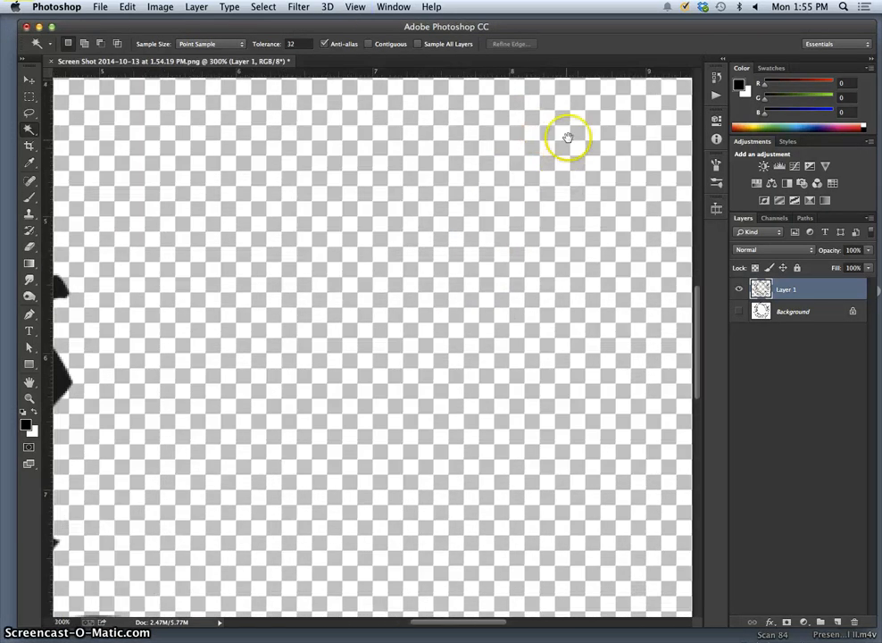
{"action": "left_click_drag", "start_coordinate": [568, 137], "coordinate": [465, 424]}
{"action": "mouse_move", "coordinate": [577, 97]}
{"action": "left_mouse_down"}
{"action": "mouse_move", "coordinate": [536, 240]}
{"action": "mouse_move", "coordinate": [449, 407]}
{"action": "mouse_move", "coordinate": [419, 409]}
{"action": "left_mouse_up"}
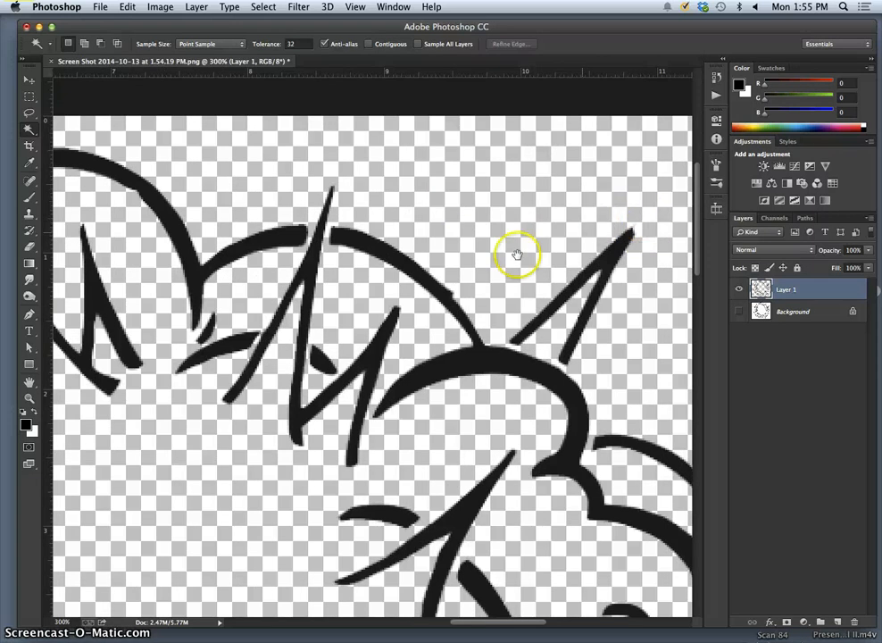
{"action": "left_click_drag", "start_coordinate": [415, 219], "coordinate": [518, 222]}
{"action": "left_click_drag", "start_coordinate": [333, 232], "coordinate": [330, 247]}
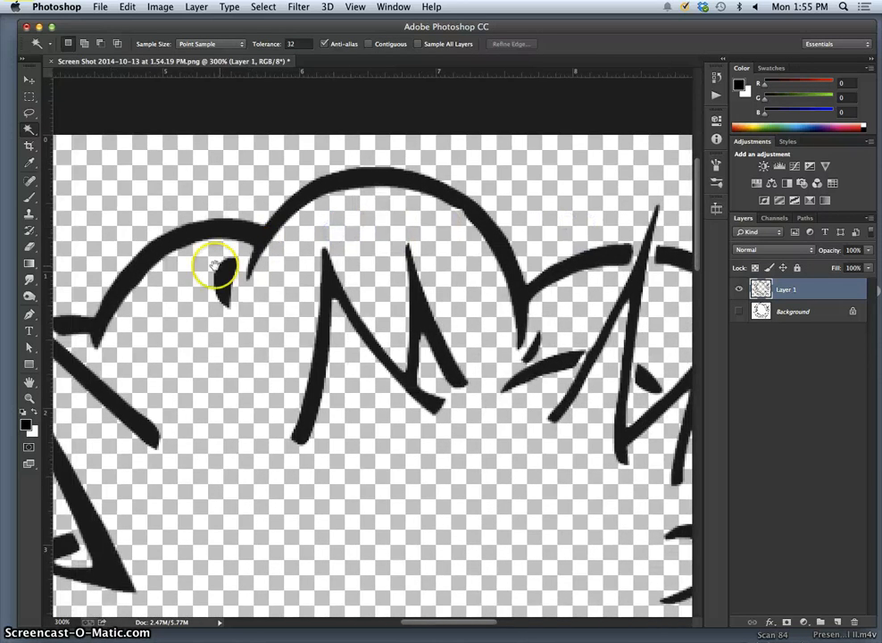
{"action": "left_click_drag", "start_coordinate": [251, 465], "coordinate": [634, 289]}
{"action": "left_click_drag", "start_coordinate": [331, 472], "coordinate": [348, 438]}
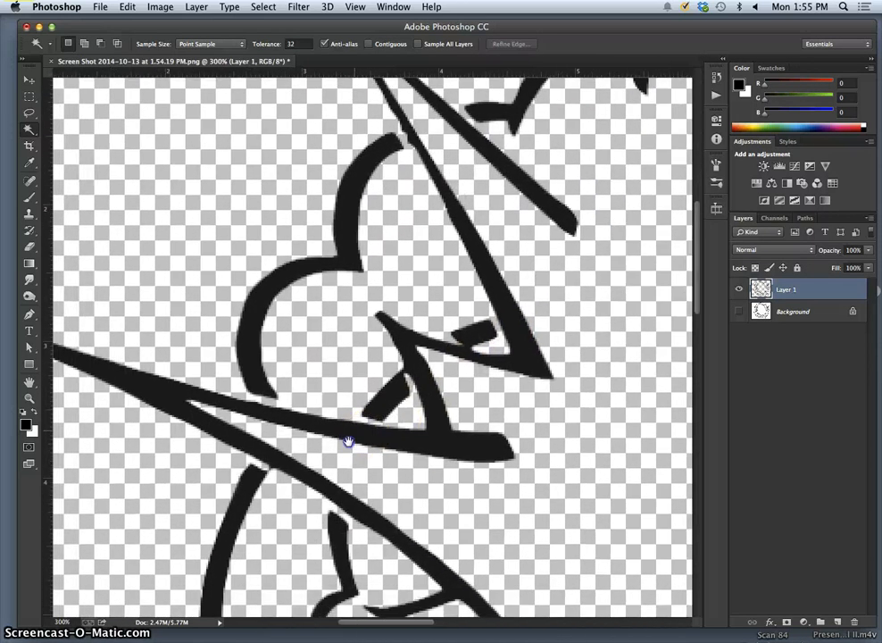
{"action": "left_click_drag", "start_coordinate": [299, 522], "coordinate": [331, 451]}
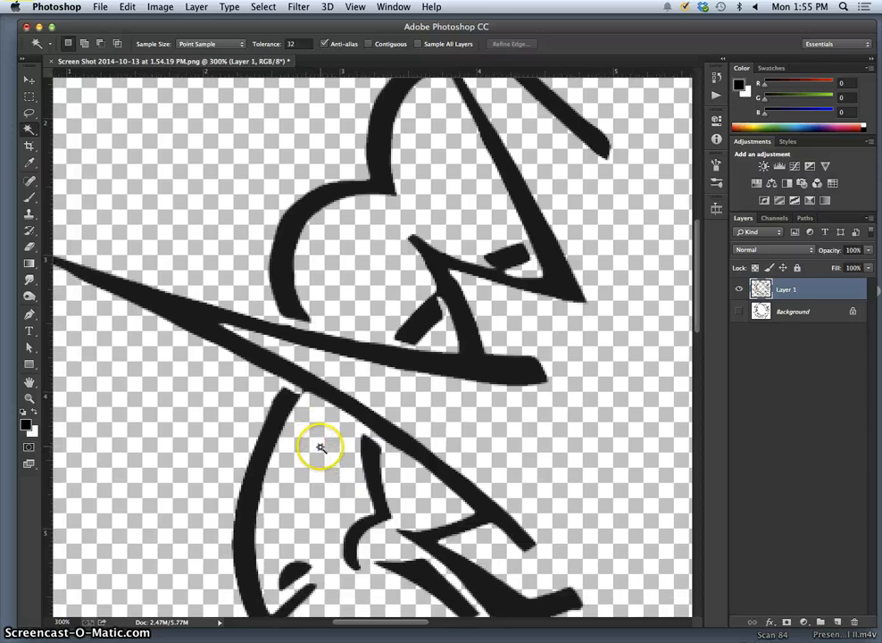
{"action": "key", "text": "super+minus"}
{"action": "key", "text": "super+minus"}
{"action": "key", "text": "super+minus"}
{"action": "key", "text": "super+minus"}
{"action": "key", "text": "super+minus"}
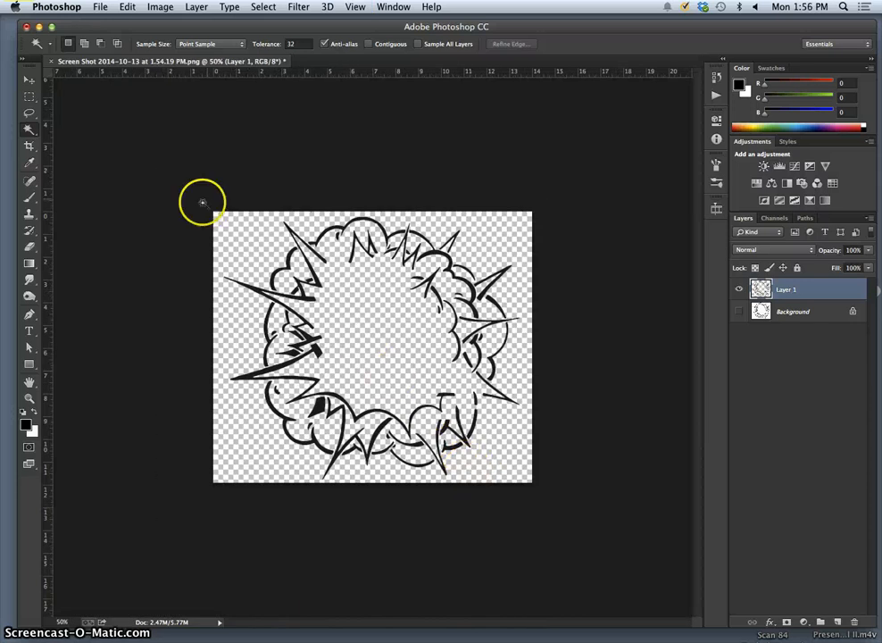
Minimize the Photoshop window and move "explosion test to vectorize.png" from the desktop into the "9. Assignment 6 Logo Mashup" folder.
{"action": "left_click", "coordinate": [39, 27]}
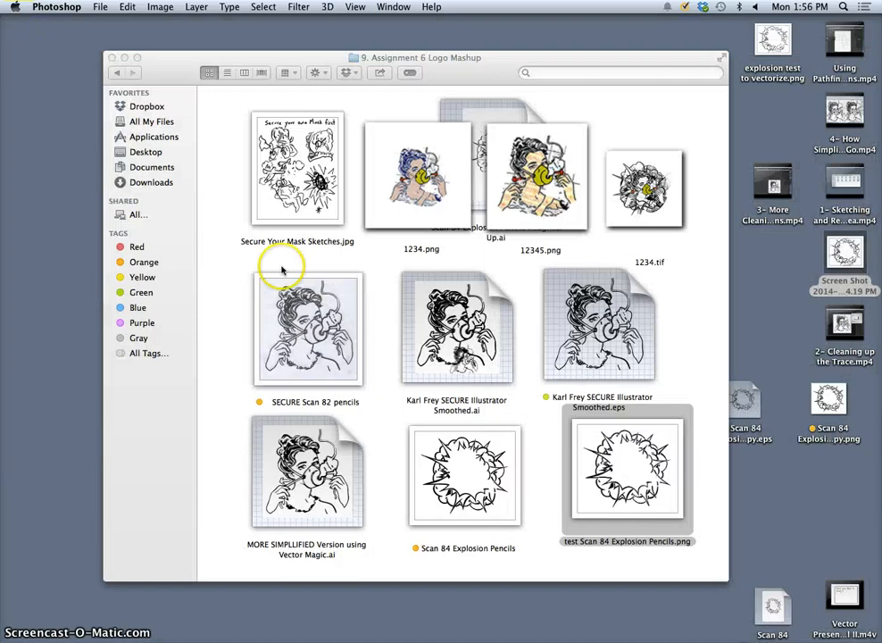
{"action": "left_click", "coordinate": [541, 441]}
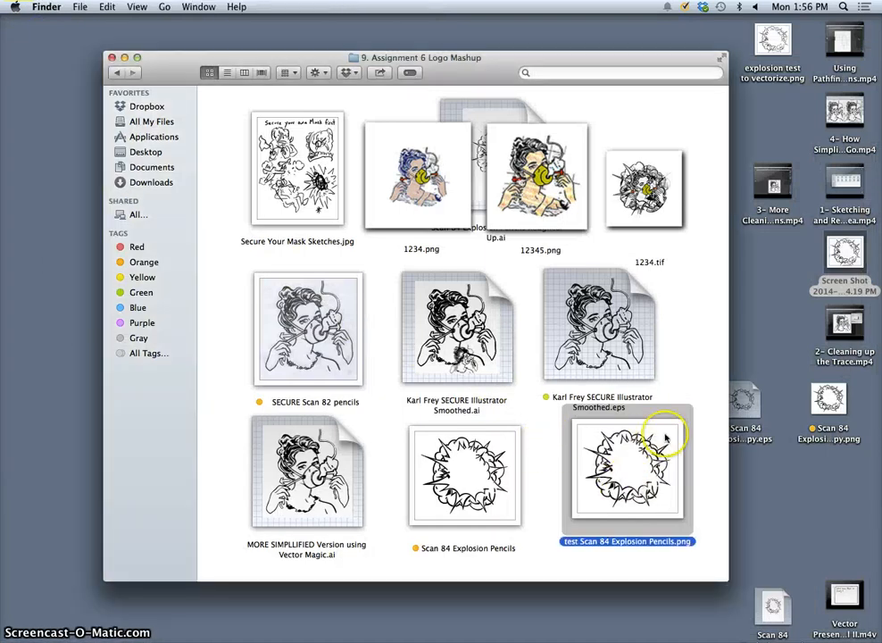
{"action": "left_click_drag", "start_coordinate": [774, 52], "coordinate": [687, 335]}
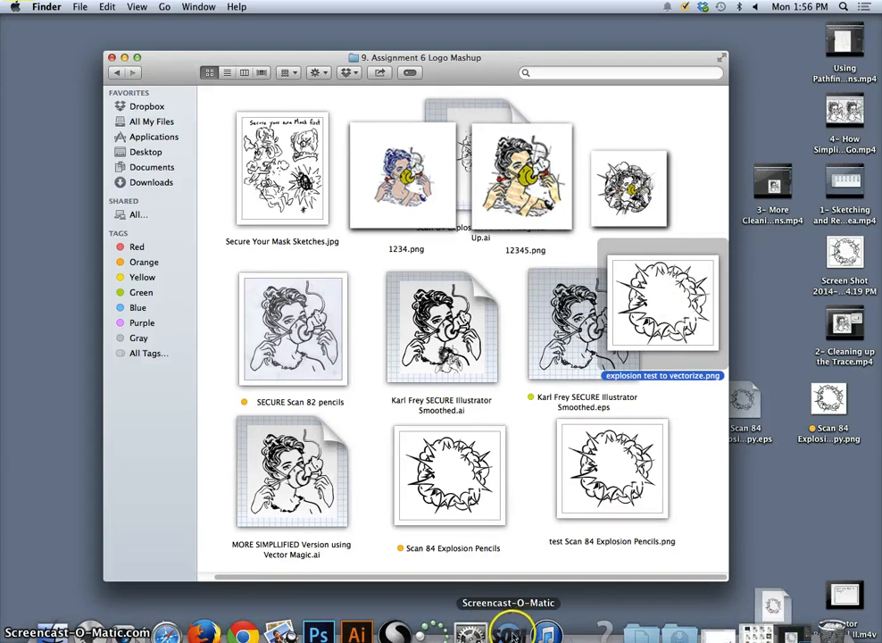
Switch to Adobe Illustrator and open "explosion test to vectorize.png" from the assignment folder in it.
{"action": "left_click", "coordinate": [356, 631]}
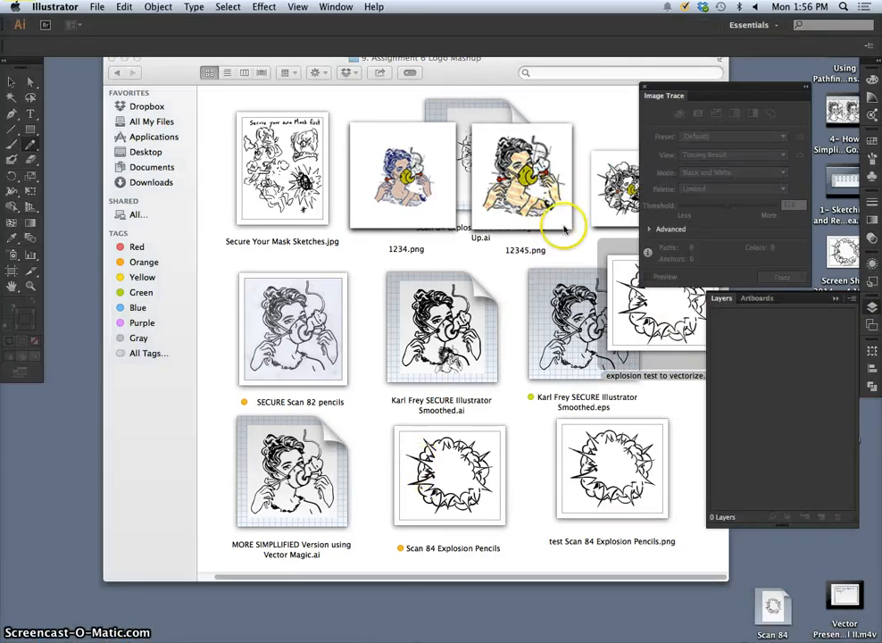
{"action": "right_click", "coordinate": [641, 294]}
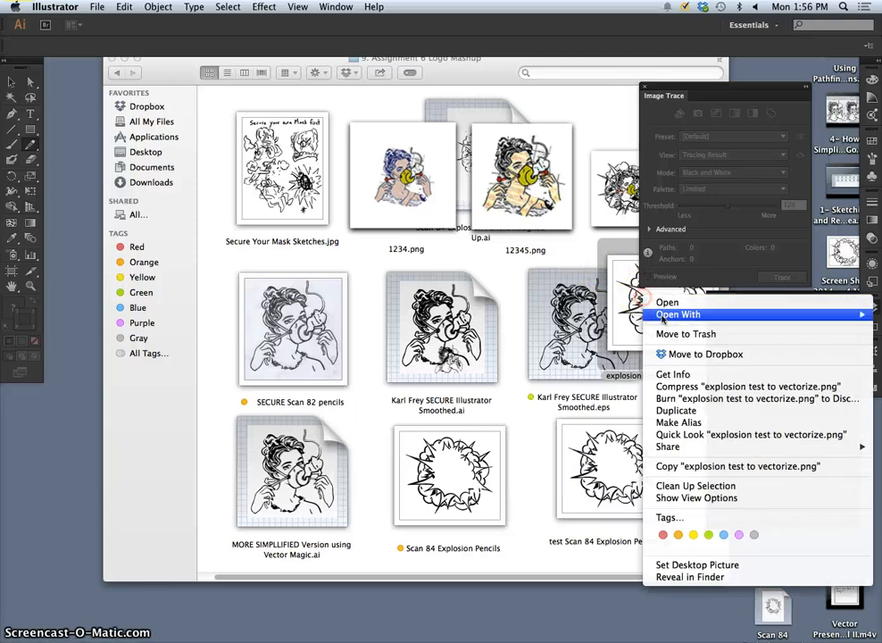
{"action": "mouse_move", "coordinate": [661, 314]}
{"action": "left_click", "coordinate": [596, 363]}
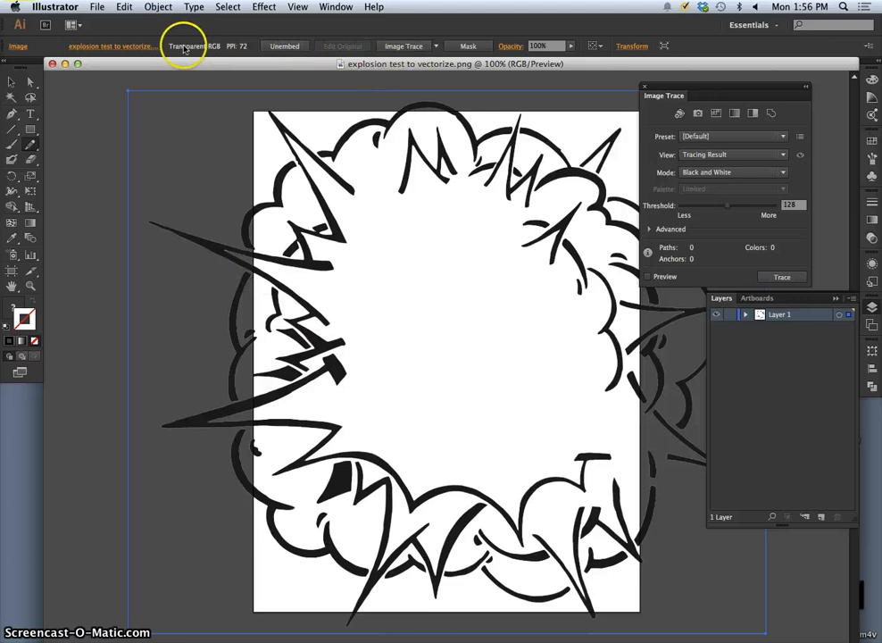
Image Trace the explosion drawing with the Silhouettes preset, and lower the trace threshold to 147.
{"action": "left_click", "coordinate": [437, 46]}
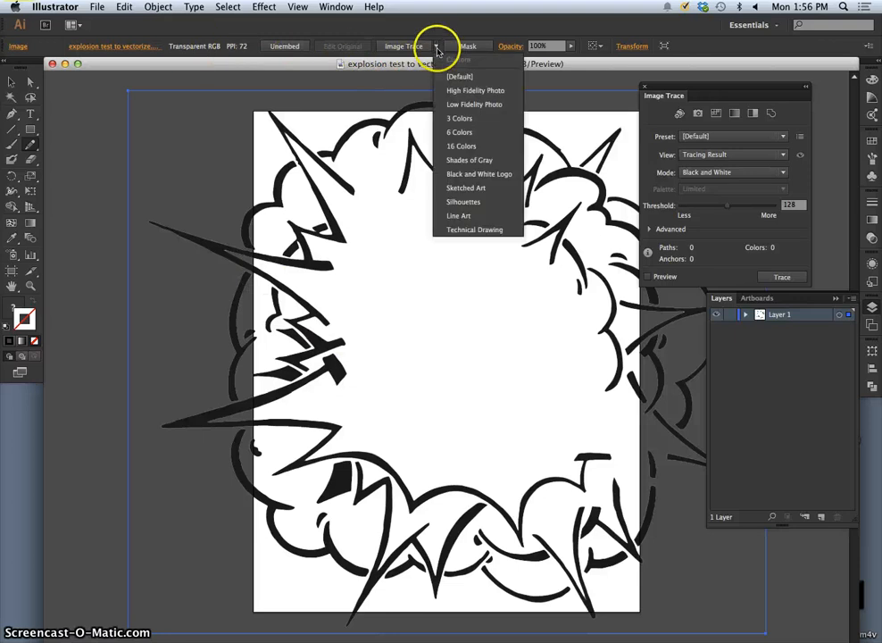
{"action": "left_click", "coordinate": [462, 202]}
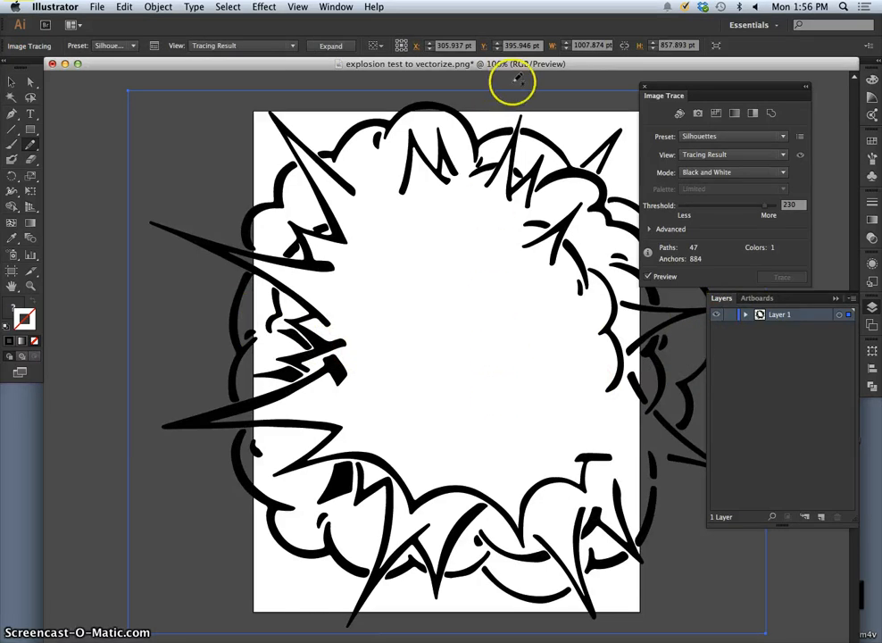
{"action": "left_click_drag", "start_coordinate": [530, 69], "coordinate": [443, 68]}
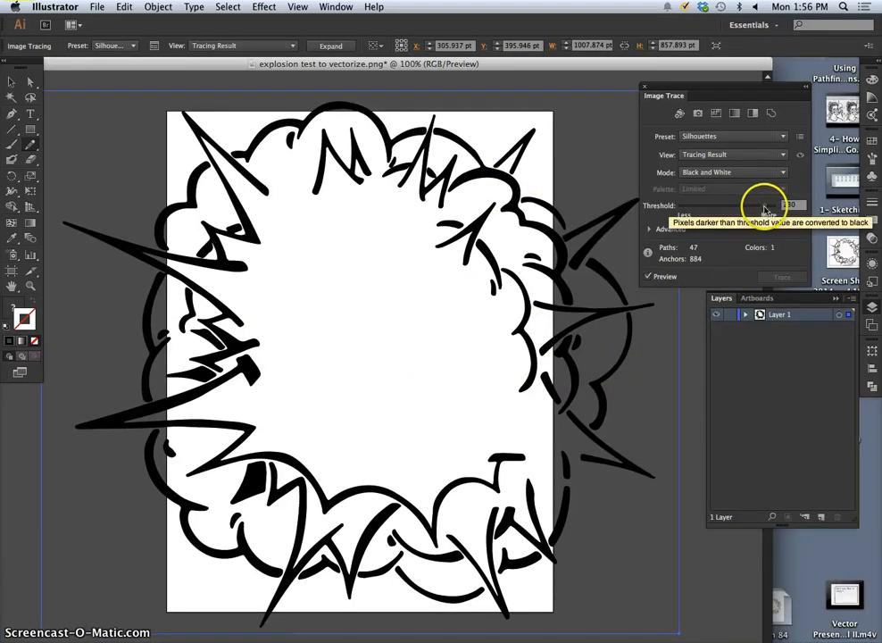
{"action": "left_click_drag", "start_coordinate": [763, 206], "coordinate": [754, 209]}
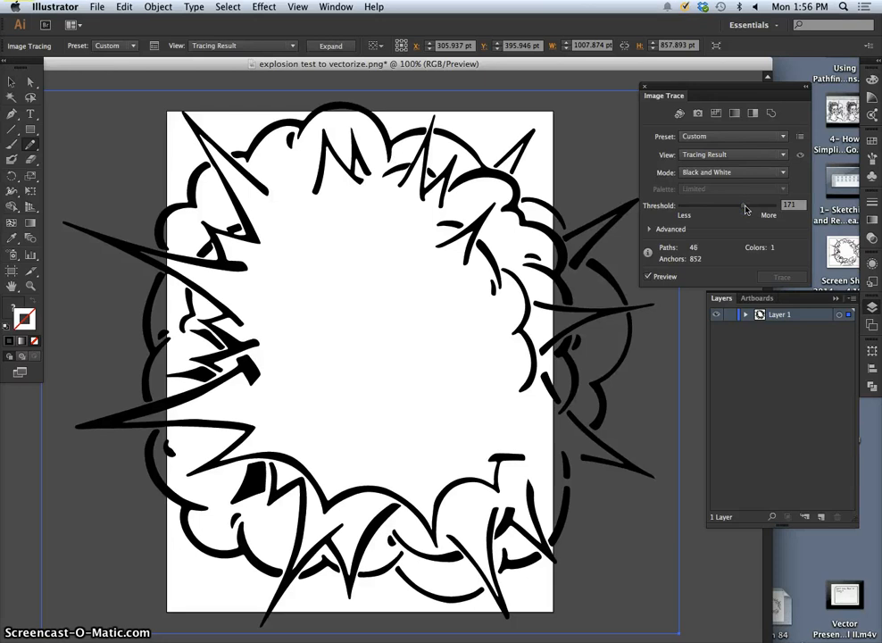
{"action": "left_click_drag", "start_coordinate": [747, 208], "coordinate": [735, 208]}
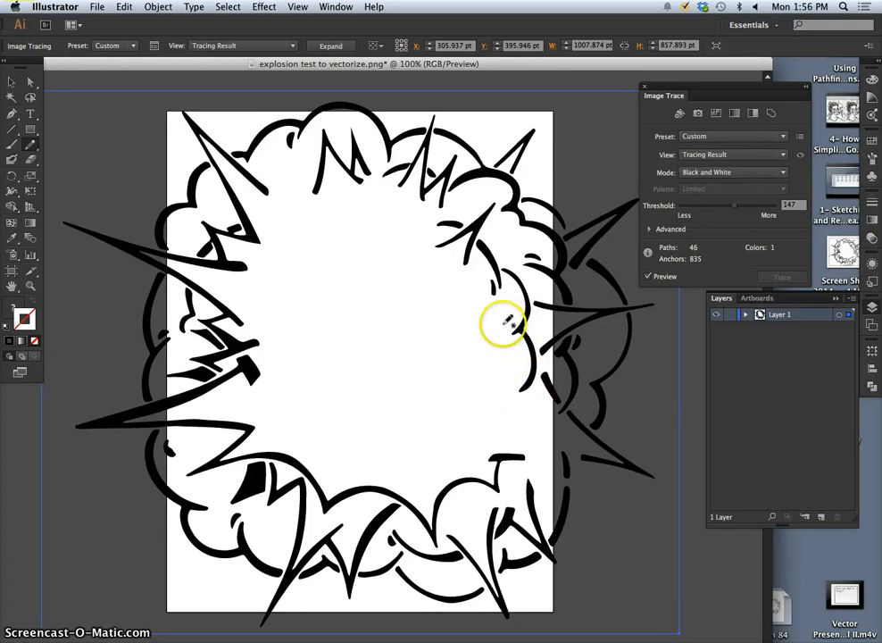
Expand the explosion's tracing result into editable paths and examine the anchor points along the left-hand and upper line art.
{"action": "left_click", "coordinate": [331, 47]}
{"action": "key", "text": "super+equal"}
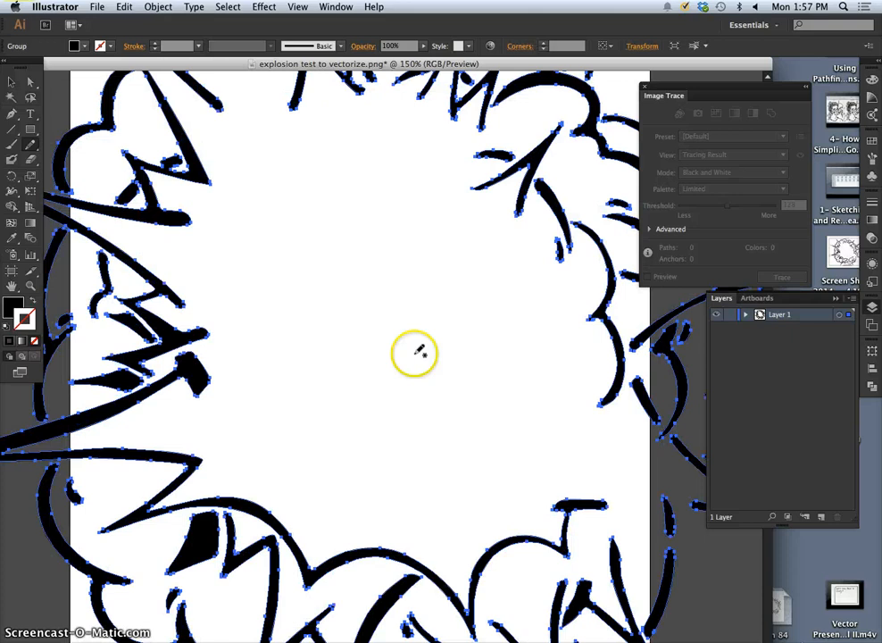
{"action": "key", "text": "super+equal"}
{"action": "key", "text": "super+equal"}
{"action": "left_click_drag", "start_coordinate": [264, 376], "coordinate": [522, 355]}
{"action": "left_click_drag", "start_coordinate": [392, 349], "coordinate": [524, 413]}
{"action": "left_click_drag", "start_coordinate": [462, 266], "coordinate": [526, 392]}
{"action": "left_click_drag", "start_coordinate": [517, 294], "coordinate": [486, 372]}
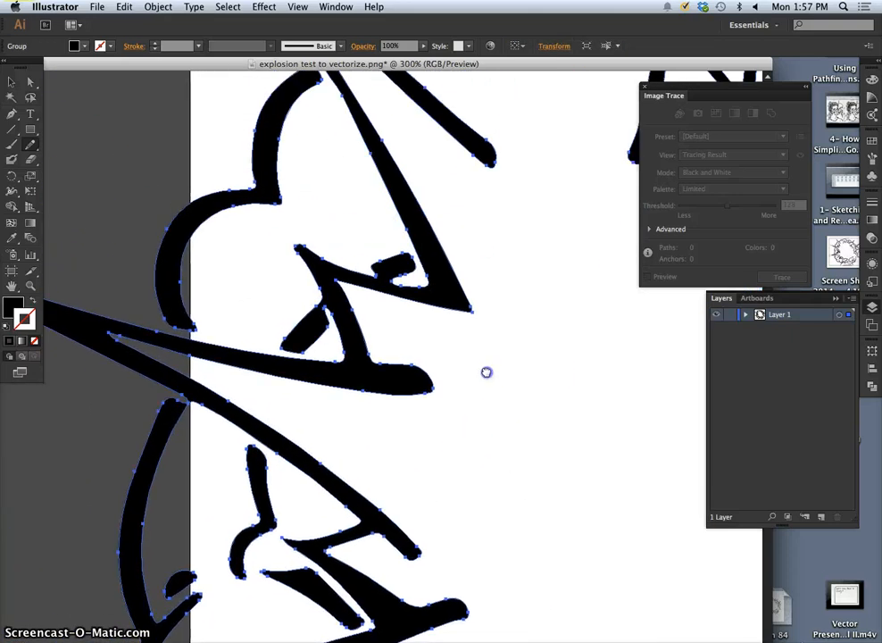
{"action": "left_click_drag", "start_coordinate": [486, 318], "coordinate": [428, 455]}
{"action": "left_click_drag", "start_coordinate": [478, 280], "coordinate": [390, 369]}
{"action": "mouse_move", "coordinate": [463, 299]}
{"action": "left_mouse_down"}
{"action": "mouse_move", "coordinate": [380, 324]}
{"action": "mouse_move", "coordinate": [421, 294]}
{"action": "mouse_move", "coordinate": [385, 305]}
{"action": "left_mouse_up"}
{"action": "left_click_drag", "start_coordinate": [473, 300], "coordinate": [352, 294]}
{"action": "mouse_move", "coordinate": [498, 314]}
{"action": "left_mouse_down"}
{"action": "mouse_move", "coordinate": [412, 279]}
{"action": "mouse_move", "coordinate": [442, 291]}
{"action": "mouse_move", "coordinate": [447, 279]}
{"action": "left_mouse_up"}
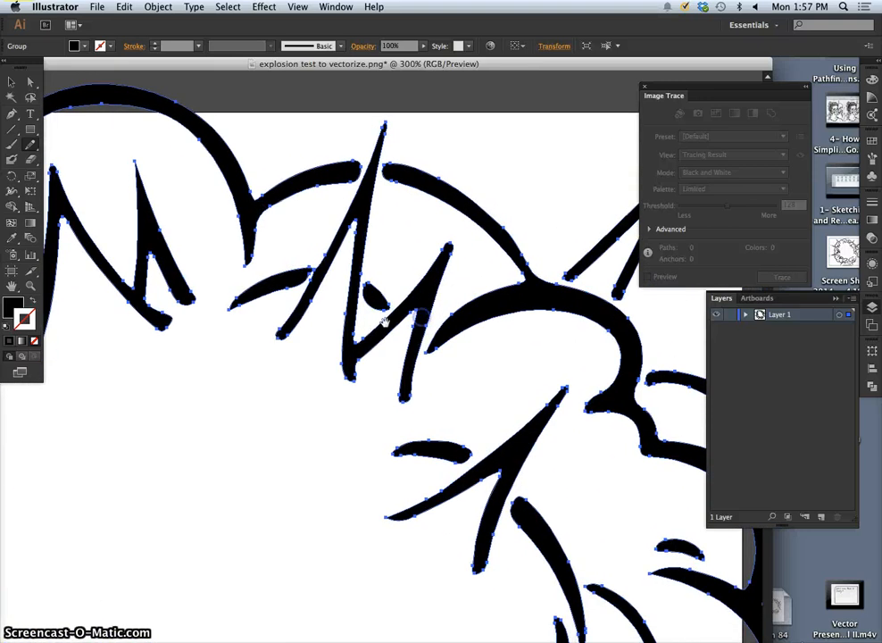
Check which strokes among the upper spikes are separate paths, and examine the line art down to the right-hand clouds.
{"action": "left_click", "coordinate": [303, 412]}
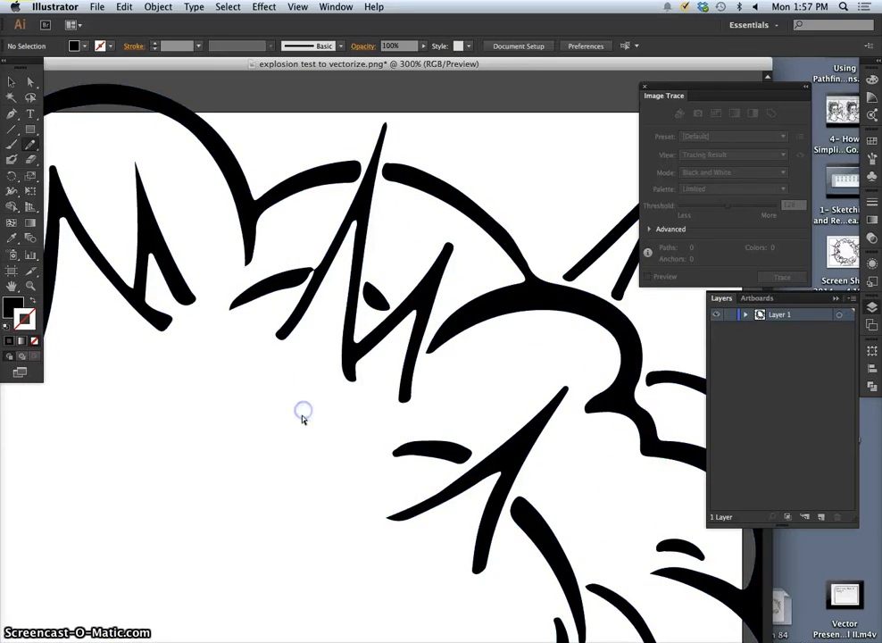
{"action": "left_click", "coordinate": [328, 259]}
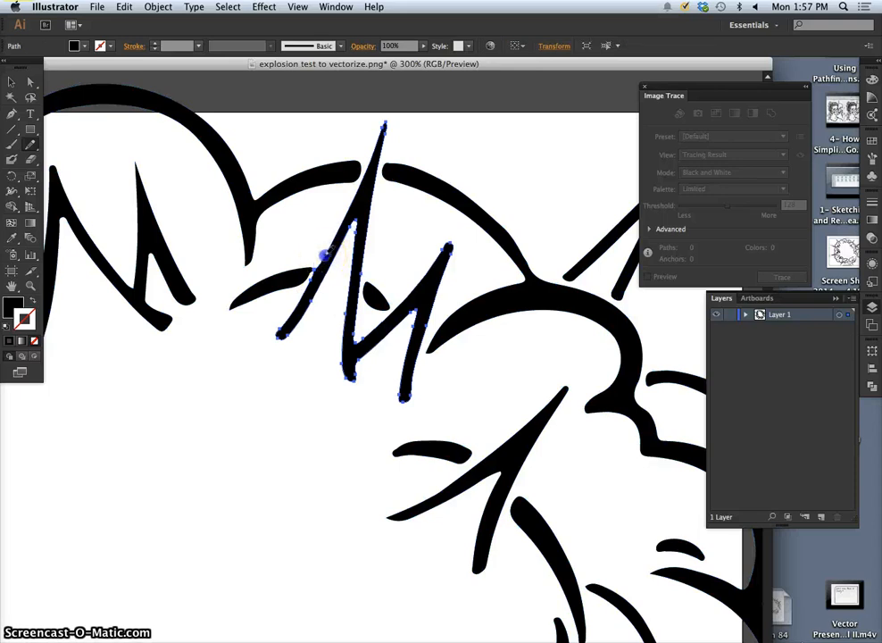
{"action": "left_click", "coordinate": [313, 268]}
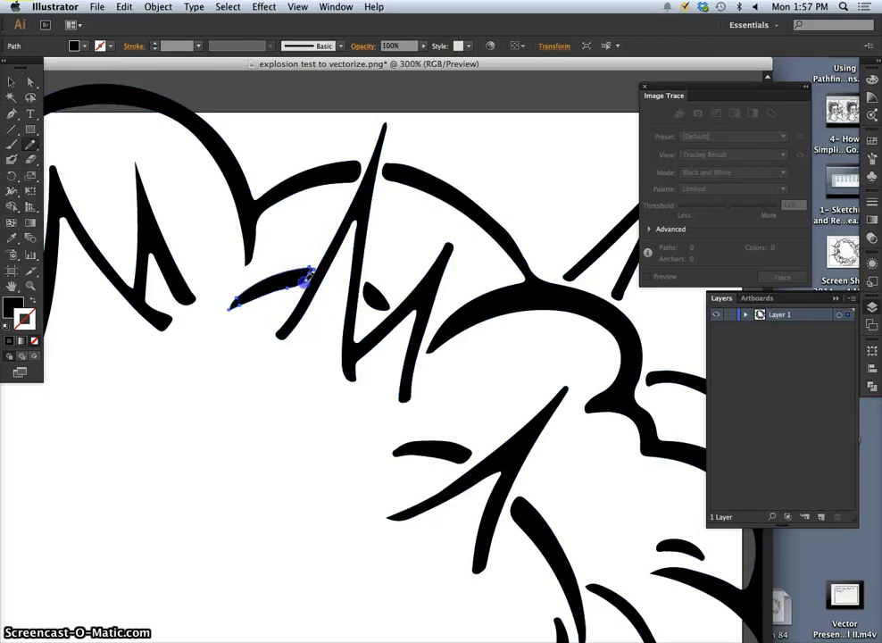
{"action": "left_click_drag", "start_coordinate": [420, 424], "coordinate": [250, 408]}
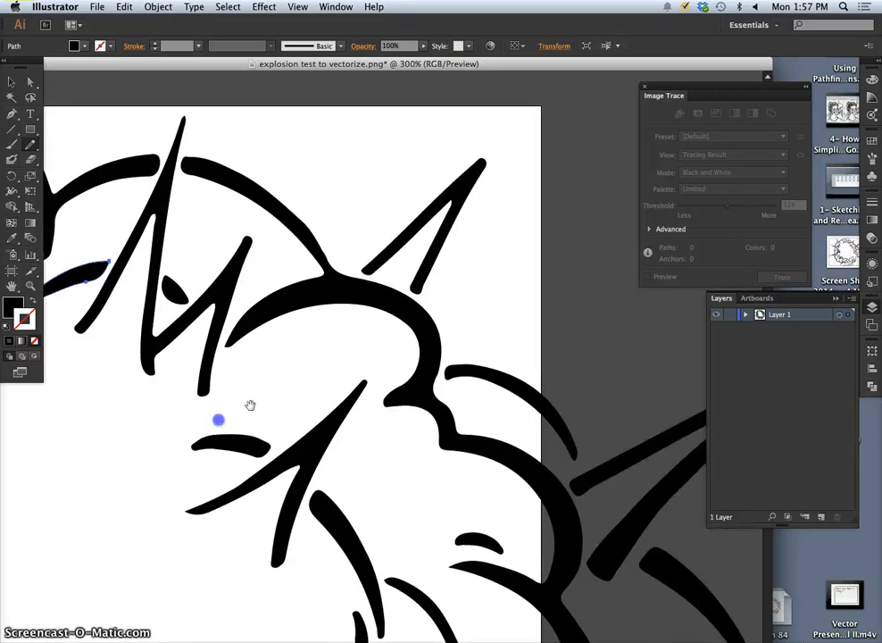
{"action": "left_click_drag", "start_coordinate": [357, 381], "coordinate": [344, 315]}
{"action": "left_click_drag", "start_coordinate": [355, 410], "coordinate": [325, 272]}
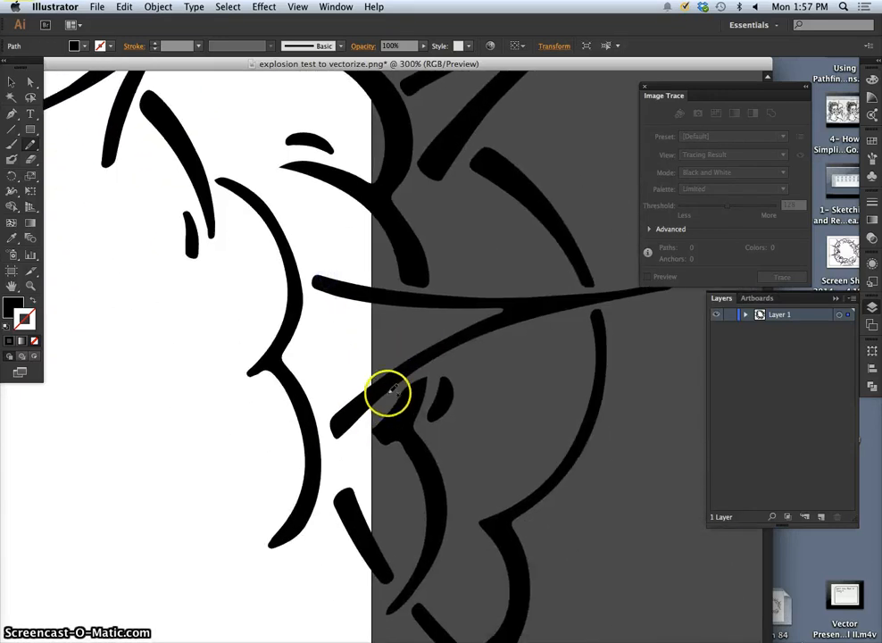
Resize Artboard 1 with the Fit to Artwork Bounds preset so it encloses the whole explosion.
{"action": "key", "text": "super+minus"}
{"action": "key", "text": "super+minus"}
{"action": "key", "text": "super+minus"}
{"action": "left_click", "coordinate": [757, 298]}
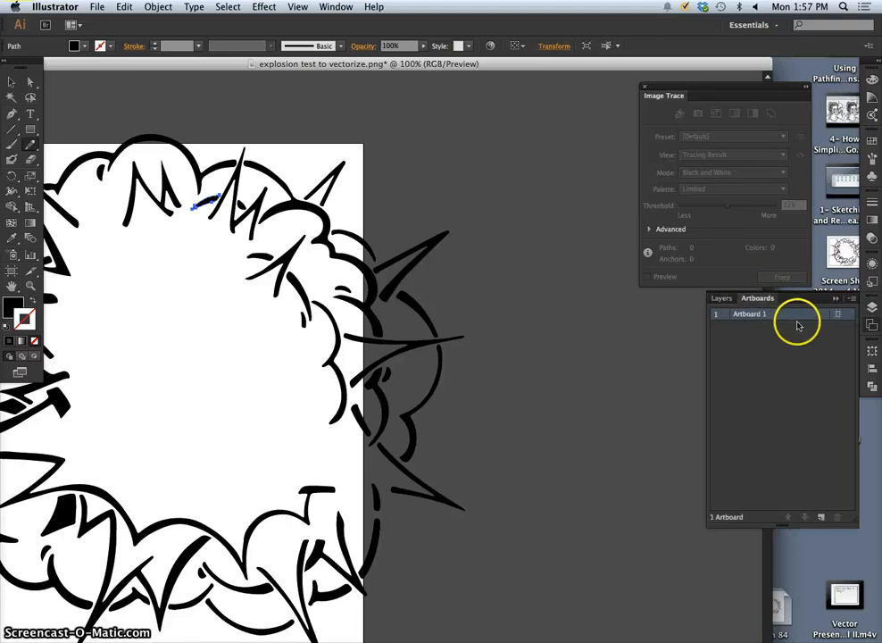
{"action": "left_click", "coordinate": [838, 314]}
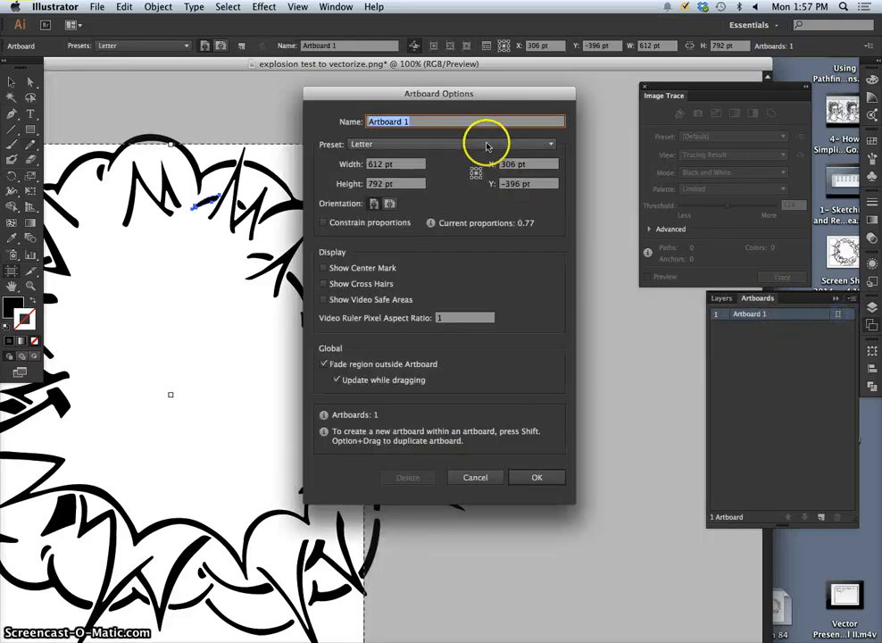
{"action": "left_click", "coordinate": [552, 145]}
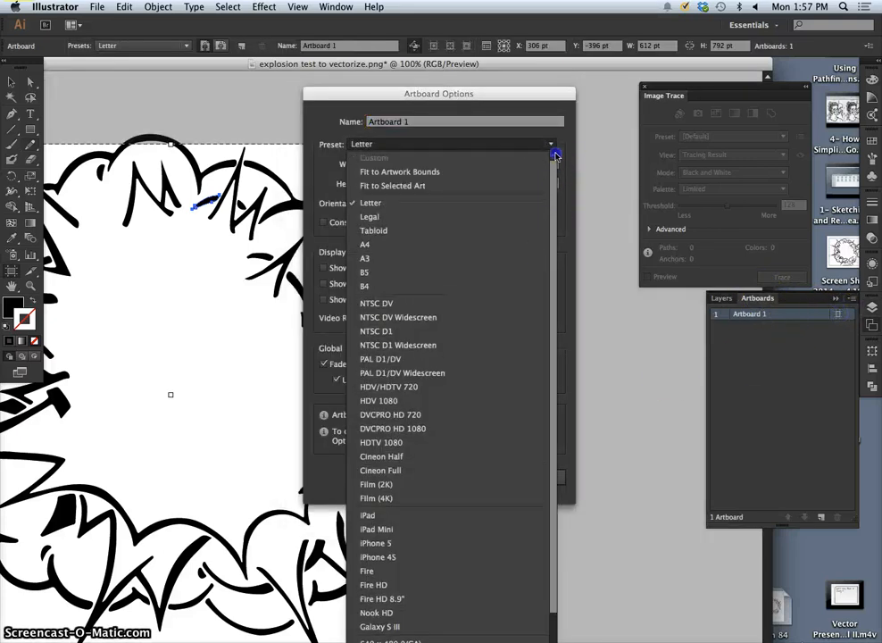
{"action": "left_click", "coordinate": [420, 171]}
{"action": "left_click", "coordinate": [537, 476]}
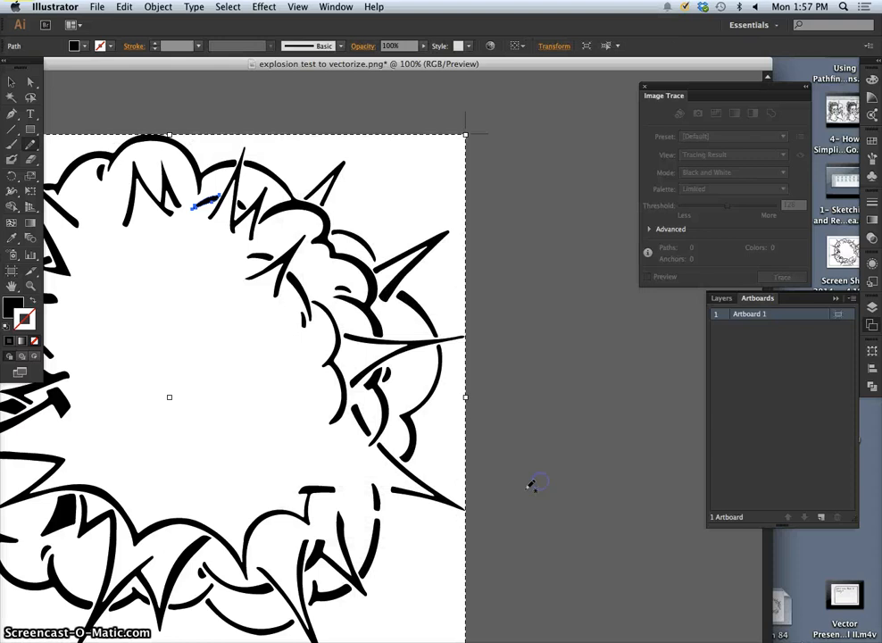
{"action": "key", "text": "super+minus"}
{"action": "key", "text": "super+minus"}
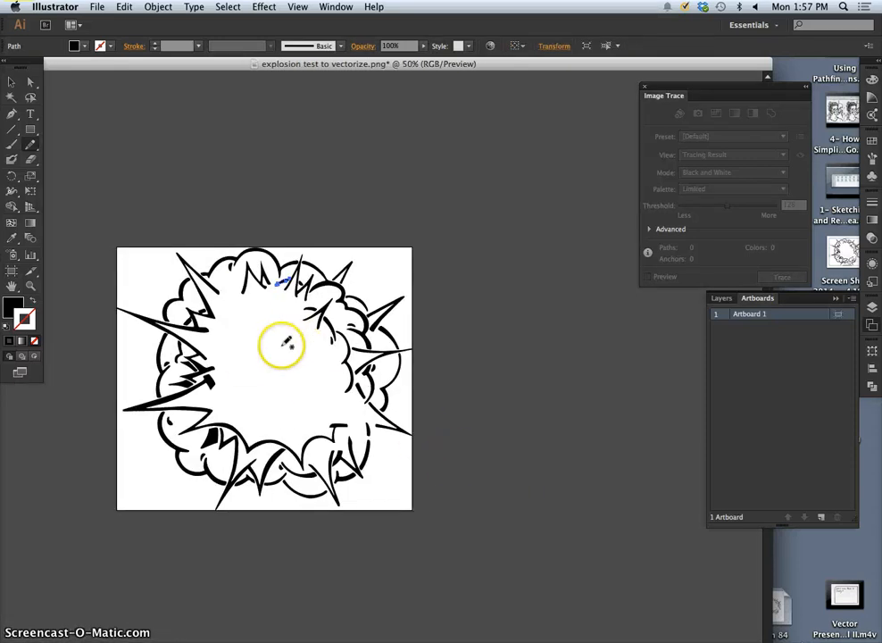
Select all artwork on Layer 1 and scale it down slightly about its centre, leaving a narrow margin inside the artboard.
{"action": "left_click", "coordinate": [11, 82]}
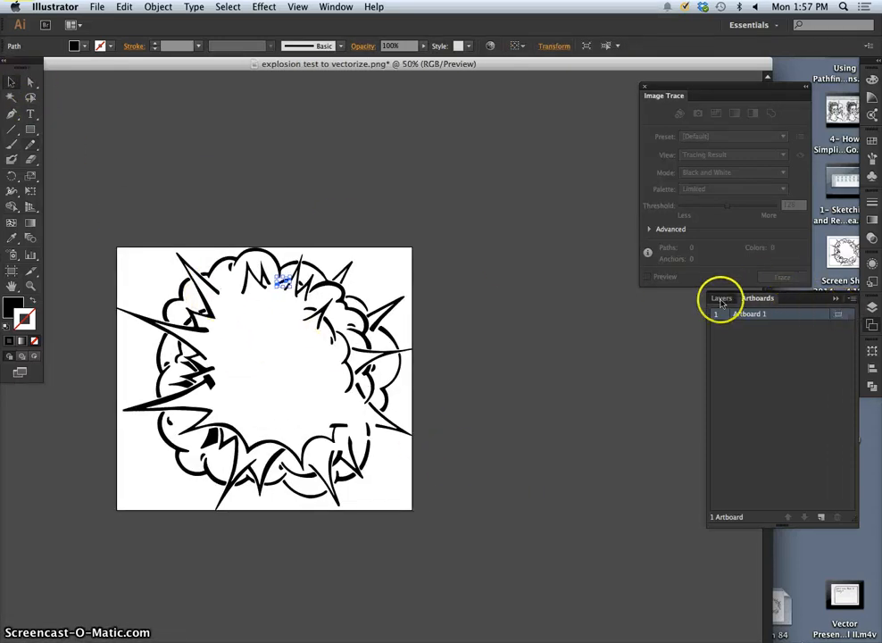
{"action": "left_click", "coordinate": [721, 298]}
{"action": "left_click", "coordinate": [843, 316]}
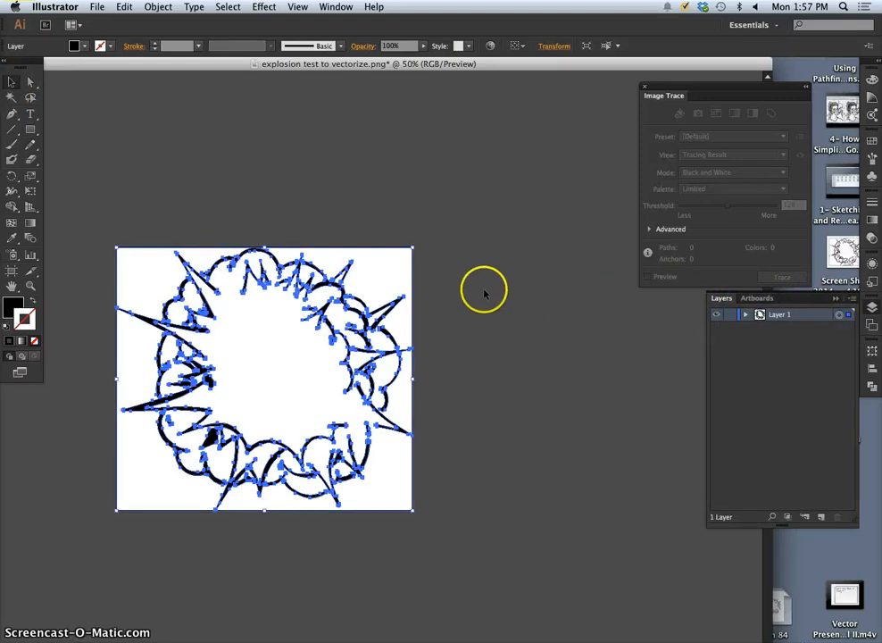
{"action": "left_click_drag", "start_coordinate": [116, 247], "coordinate": [126, 256]}
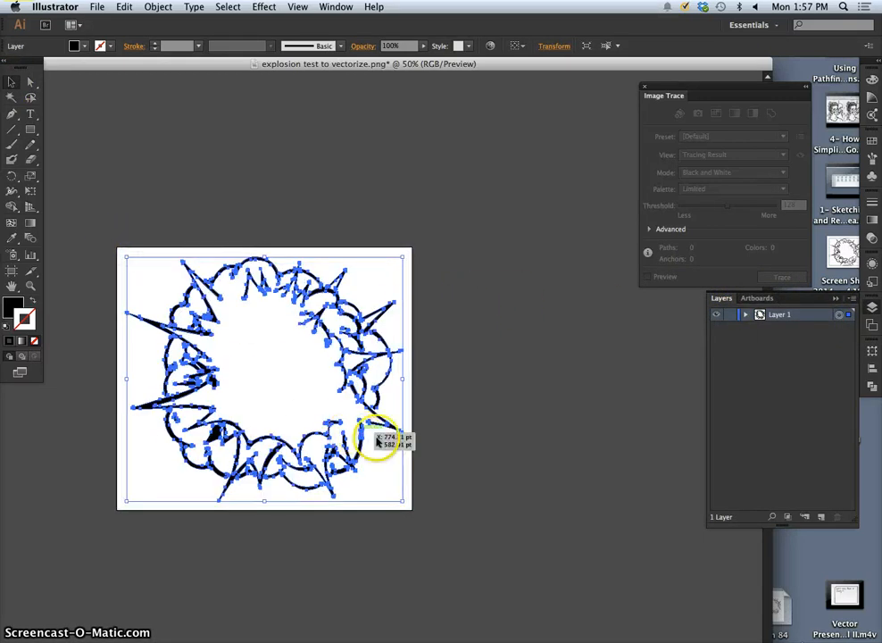
{"action": "left_click", "coordinate": [416, 461]}
Examine the traced line art up close along the right, lower and left-hand parts of the explosion for strokes that touch.
{"action": "key", "text": "super+equal"}
{"action": "key", "text": "super+equal"}
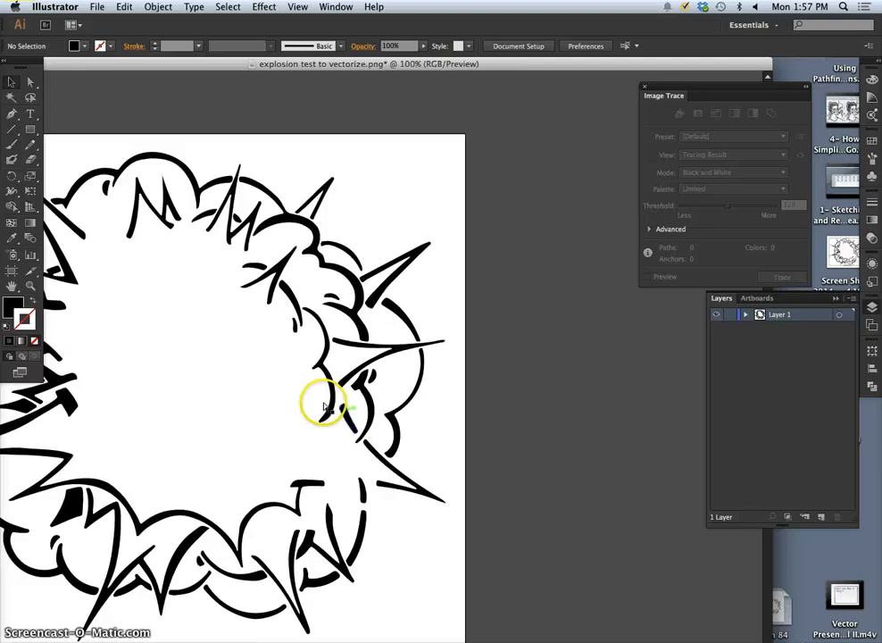
{"action": "key", "text": "space"}
{"action": "left_click_drag", "start_coordinate": [258, 329], "coordinate": [341, 272]}
{"action": "left_click_drag", "start_coordinate": [377, 393], "coordinate": [380, 304]}
{"action": "left_click_drag", "start_coordinate": [354, 429], "coordinate": [384, 291]}
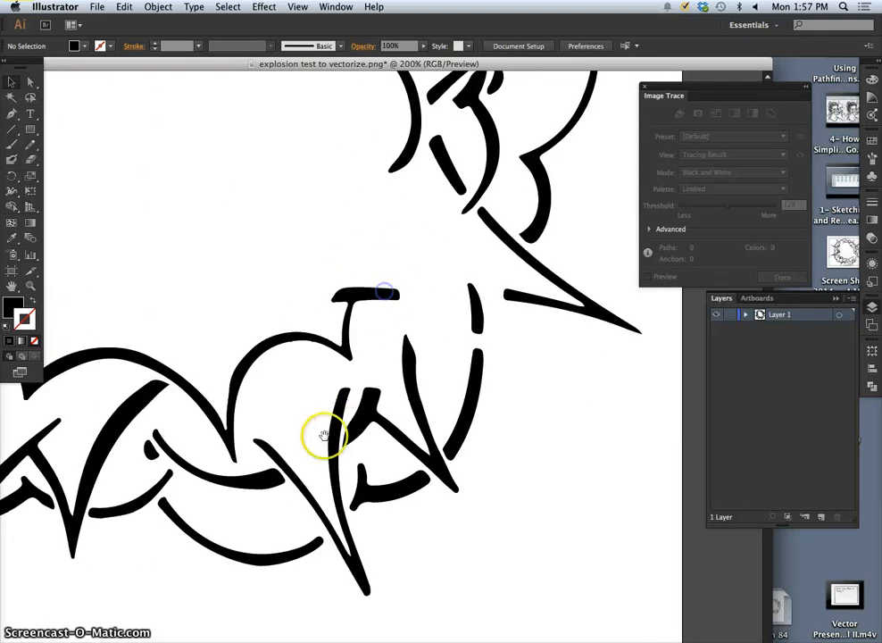
{"action": "left_click_drag", "start_coordinate": [325, 434], "coordinate": [395, 344]}
{"action": "left_click_drag", "start_coordinate": [307, 379], "coordinate": [400, 394]}
{"action": "left_click_drag", "start_coordinate": [346, 384], "coordinate": [382, 366]}
{"action": "left_click_drag", "start_coordinate": [282, 344], "coordinate": [409, 371]}
{"action": "left_click_drag", "start_coordinate": [356, 351], "coordinate": [405, 433]}
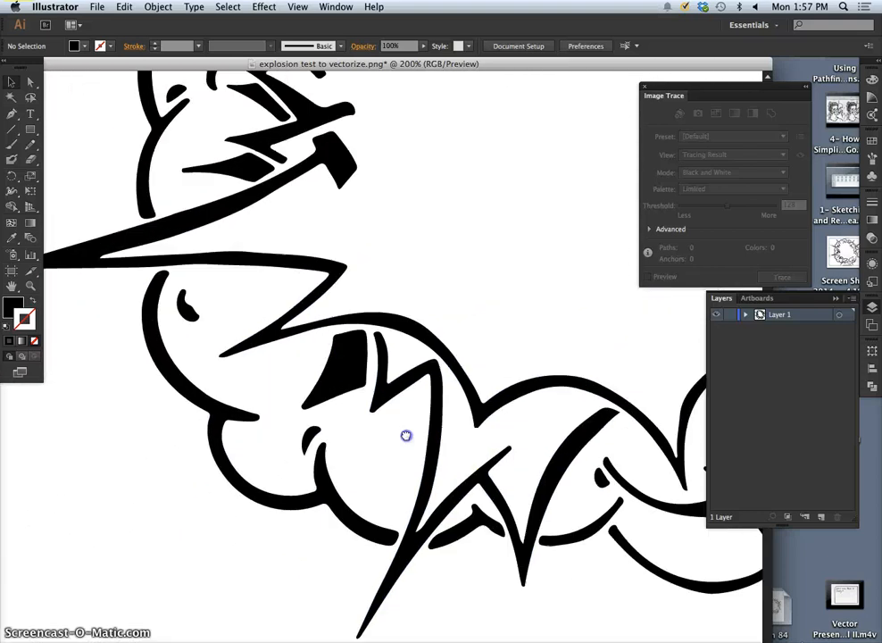
{"action": "left_click_drag", "start_coordinate": [348, 316], "coordinate": [403, 369]}
{"action": "left_click_drag", "start_coordinate": [416, 322], "coordinate": [416, 368]}
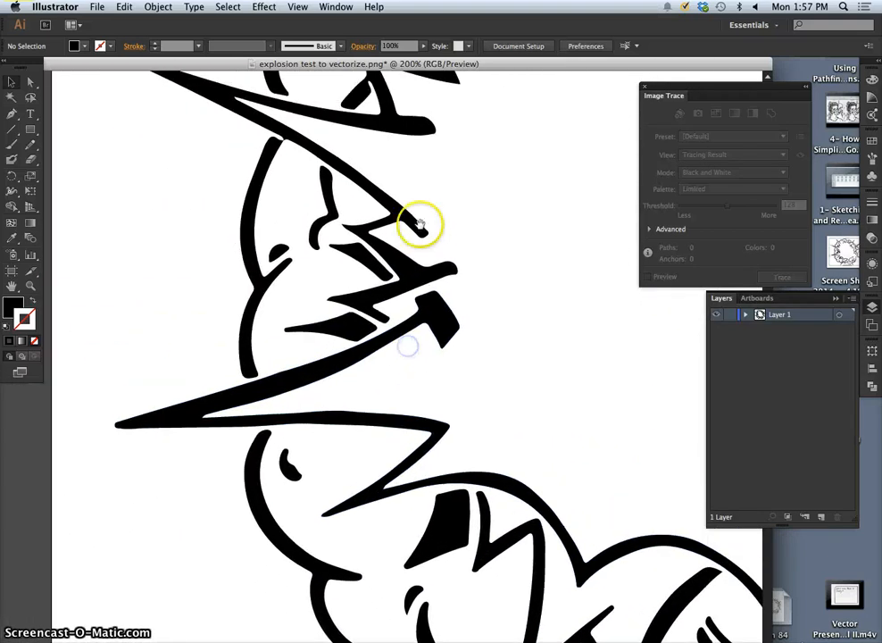
{"action": "left_click_drag", "start_coordinate": [417, 224], "coordinate": [440, 373]}
Erase the point where the left-hand cloud outline touches the long spike above it, separating the two shapes.
{"action": "key", "text": "super+="}
{"action": "key", "text": "super+="}
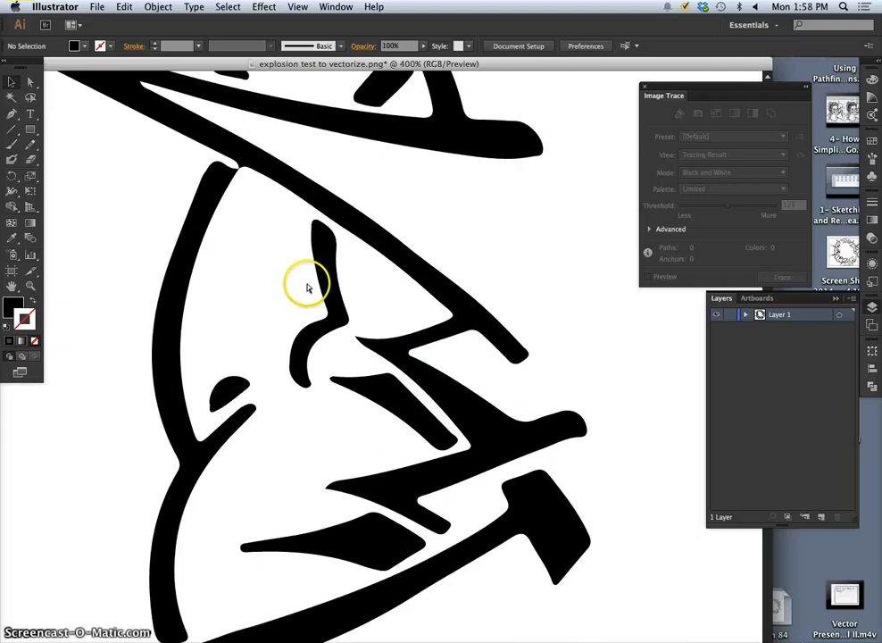
{"action": "left_click_drag", "start_coordinate": [196, 134], "coordinate": [252, 271]}
{"action": "left_click", "coordinate": [246, 248]}
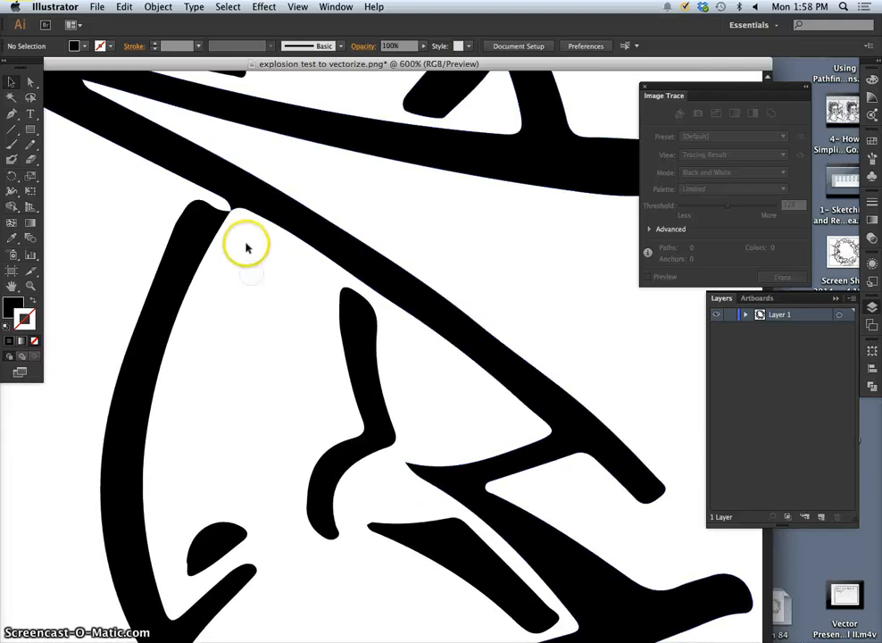
{"action": "key", "text": "super+="}
{"action": "key", "text": "super+="}
{"action": "left_click_drag", "start_coordinate": [159, 155], "coordinate": [256, 317]}
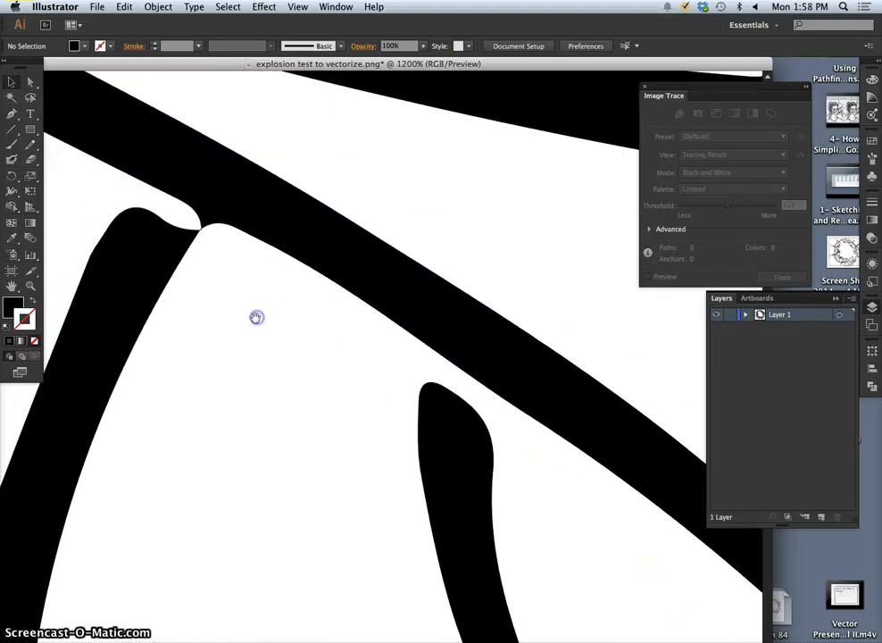
{"action": "left_click_drag", "start_coordinate": [203, 234], "coordinate": [204, 232]}
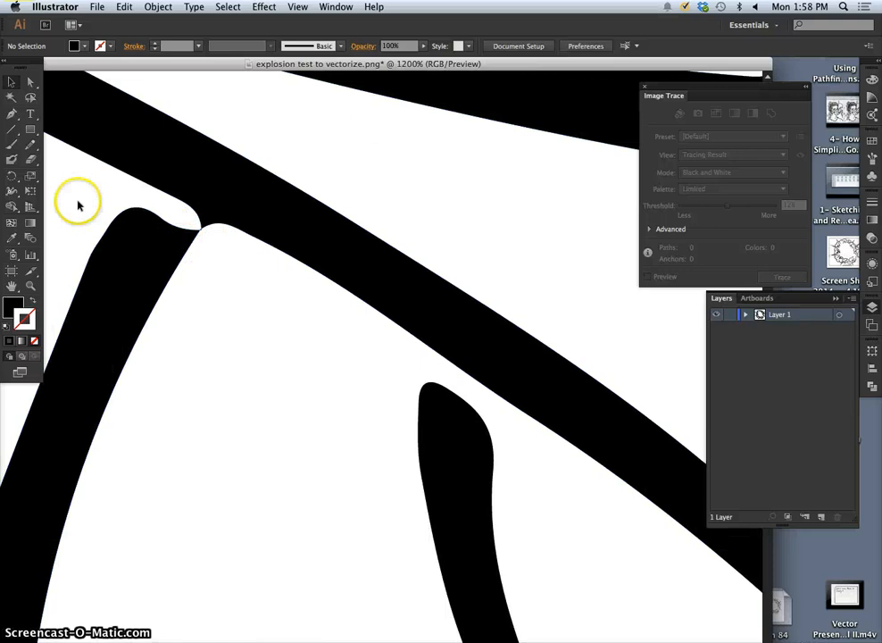
{"action": "left_click", "coordinate": [203, 263]}
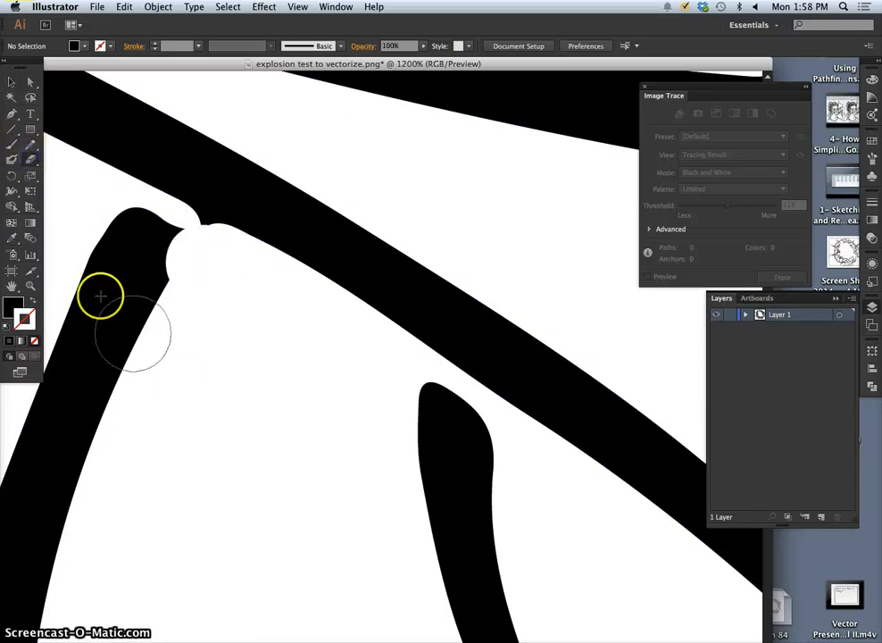
Redraw the cloud outline's cut tip with the Pencil tool and smooth the lower edge of the long spike above it.
{"action": "left_click", "coordinate": [29, 143]}
{"action": "left_click_drag", "start_coordinate": [155, 258], "coordinate": [169, 232]}
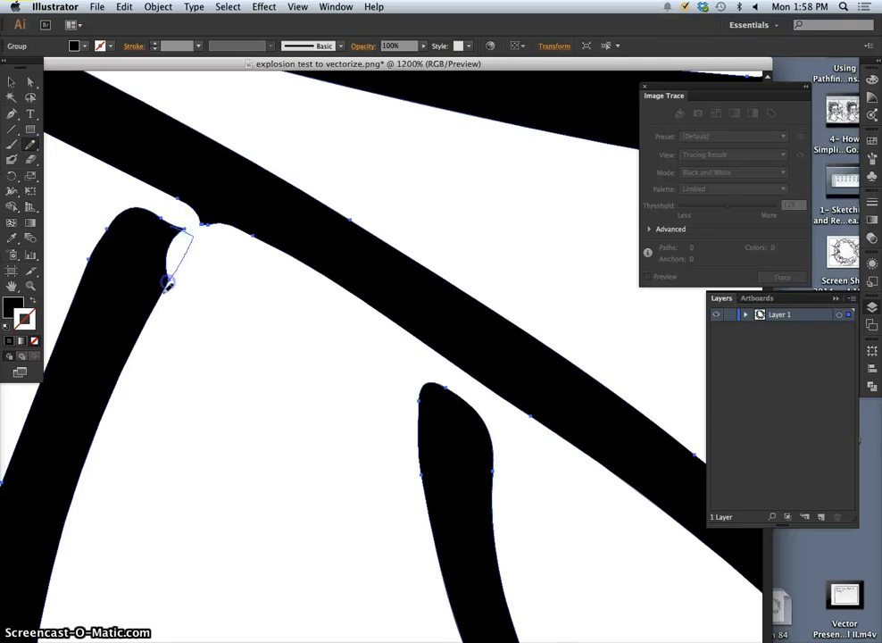
{"action": "left_click_drag", "start_coordinate": [167, 282], "coordinate": [190, 190]}
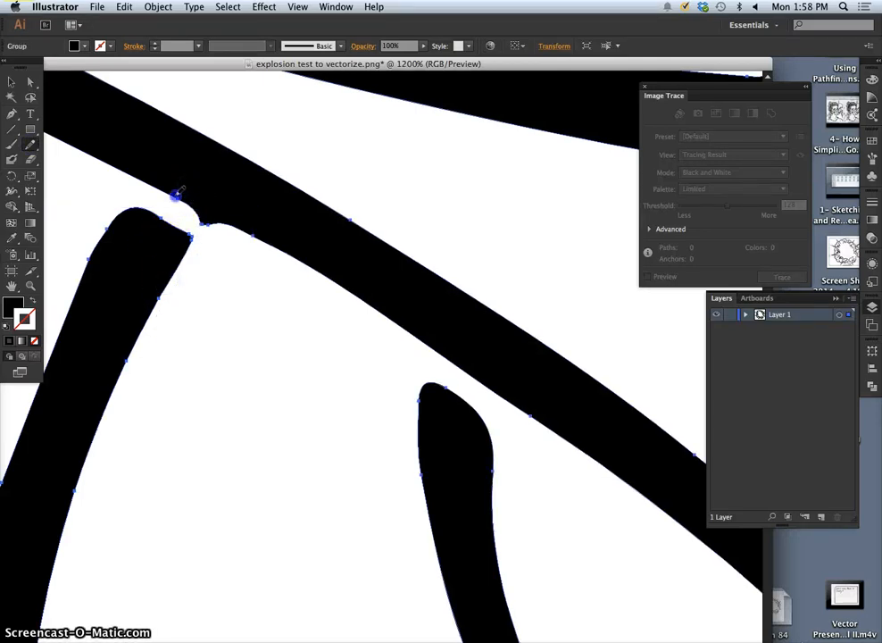
{"action": "left_click_drag", "start_coordinate": [229, 224], "coordinate": [233, 227]}
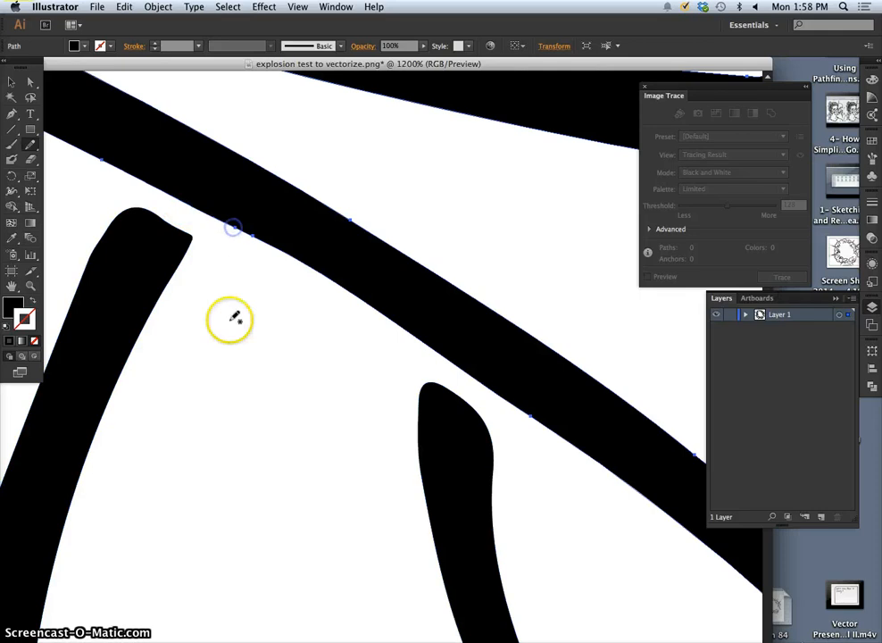
Reshape the rounded upper corner of the cloud outline's end with the Pencil tool, and deselect the artwork.
{"action": "left_click", "coordinate": [125, 254], "text": "super"}
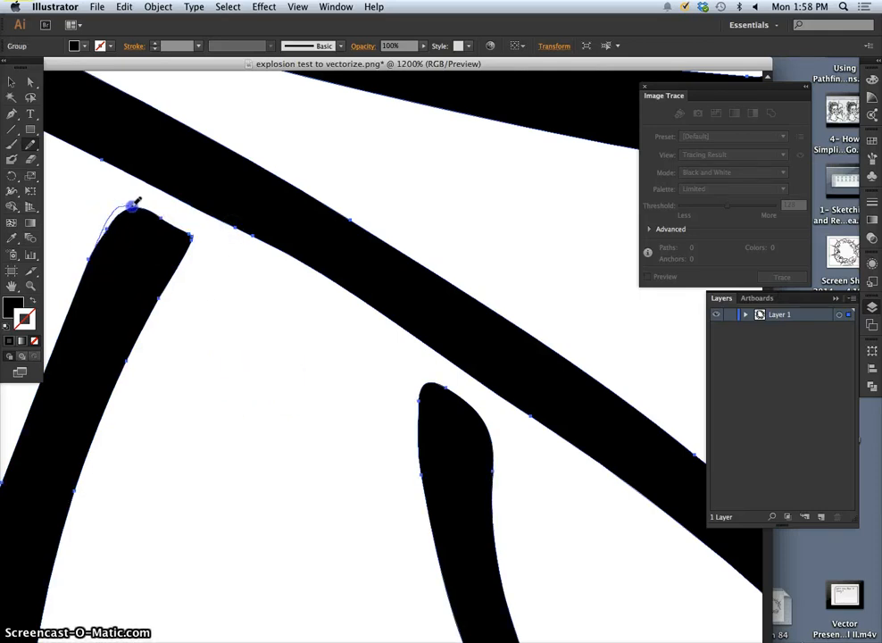
{"action": "left_click_drag", "start_coordinate": [132, 206], "coordinate": [138, 206]}
{"action": "left_click", "coordinate": [254, 361], "text": "super"}
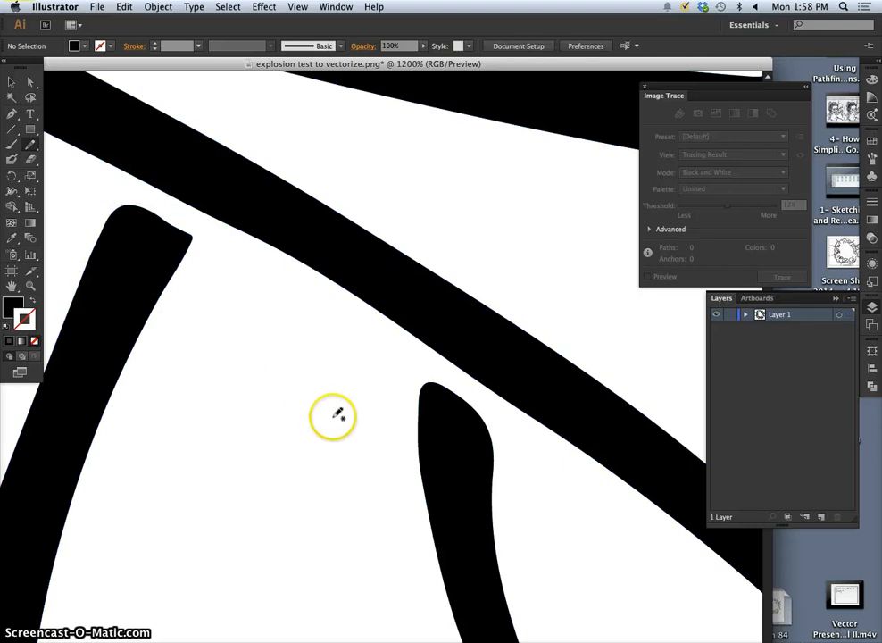
Erase the junction between the short thick stroke and the upper-left spike beside it, detaching the stroke.
{"action": "key", "text": "super+minus"}
{"action": "key", "text": "super+minus"}
{"action": "key", "text": "super+minus"}
{"action": "key", "text": "super+minus"}
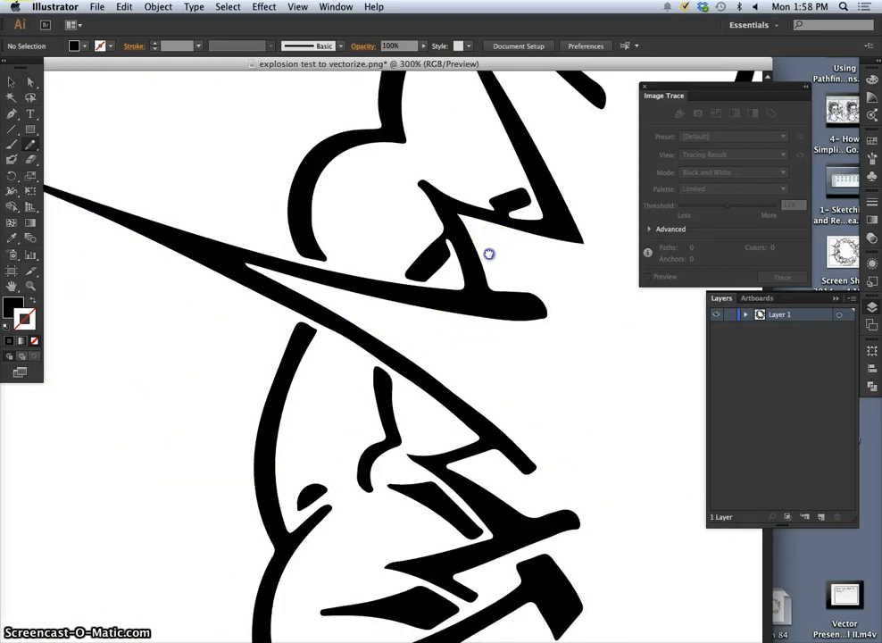
{"action": "key", "text": "super+plus"}
{"action": "key", "text": "super+plus"}
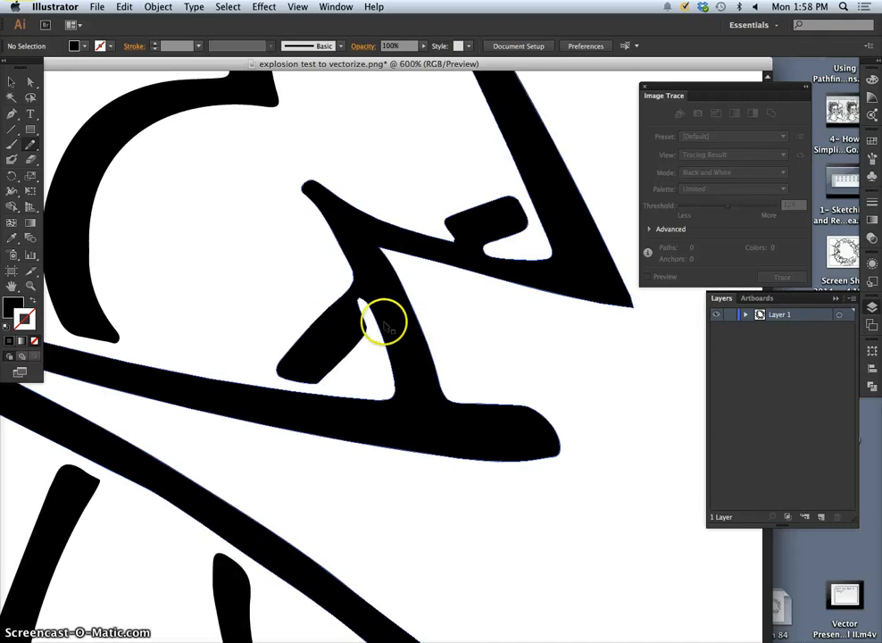
{"action": "key", "text": "super+plus"}
{"action": "key", "text": "super+plus"}
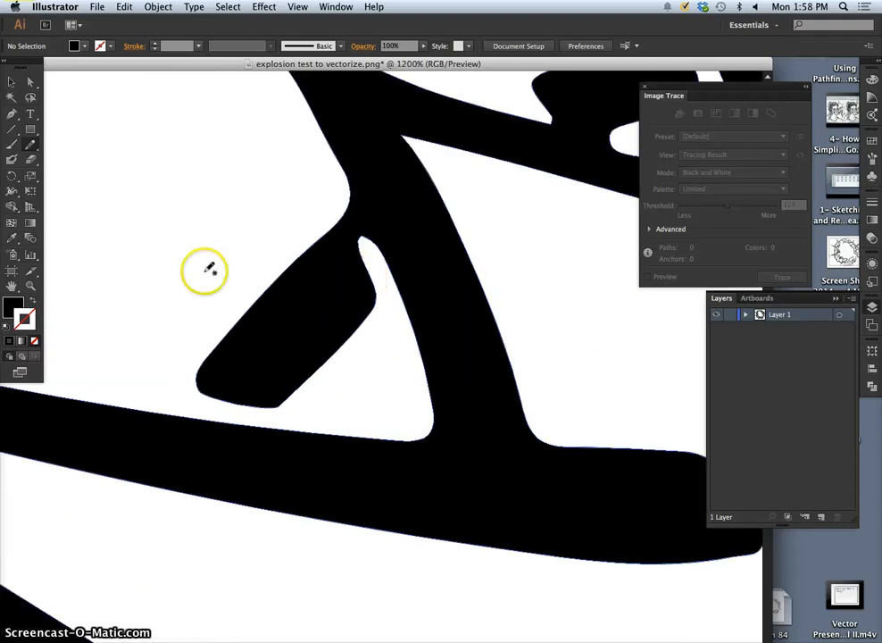
{"action": "left_click", "coordinate": [30, 159]}
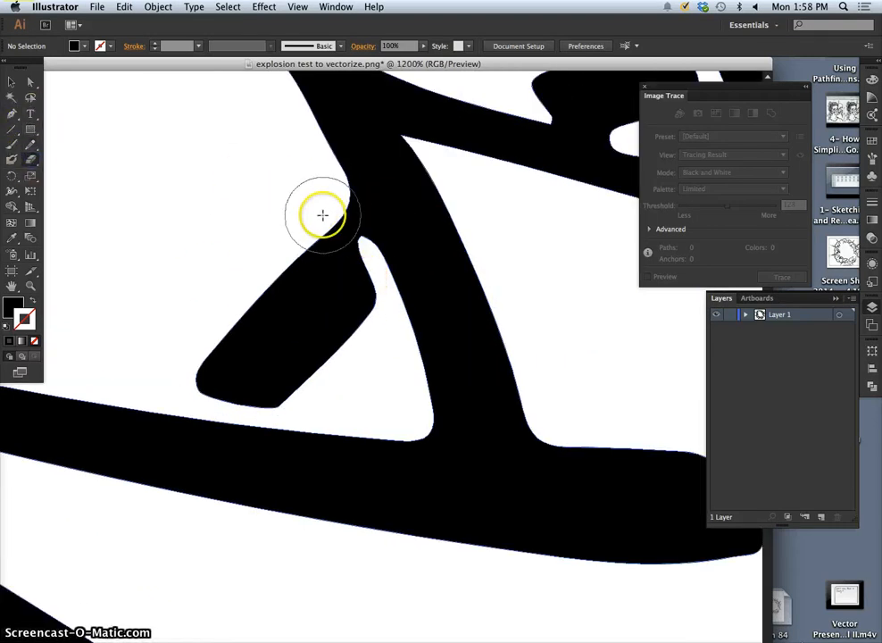
{"action": "left_click_drag", "start_coordinate": [322, 213], "coordinate": [329, 229]}
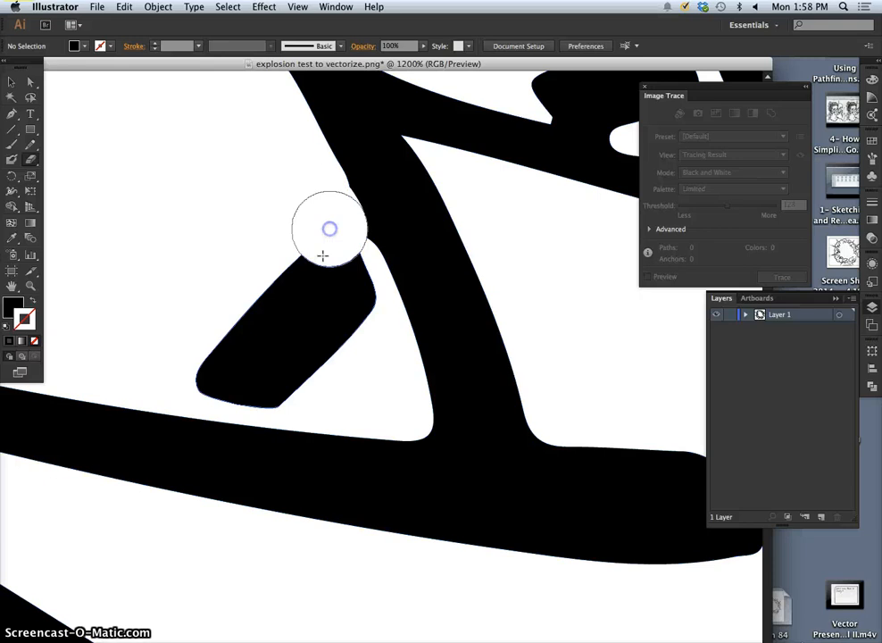
Erase the junction between the second short thick stroke and the upper edge of the spike below it, detaching the stroke.
{"action": "left_click_drag", "start_coordinate": [516, 166], "coordinate": [369, 242]}
{"action": "mouse_move", "coordinate": [420, 209]}
{"action": "left_mouse_down"}
{"action": "mouse_move", "coordinate": [430, 197]}
{"action": "mouse_move", "coordinate": [456, 206]}
{"action": "left_mouse_up"}
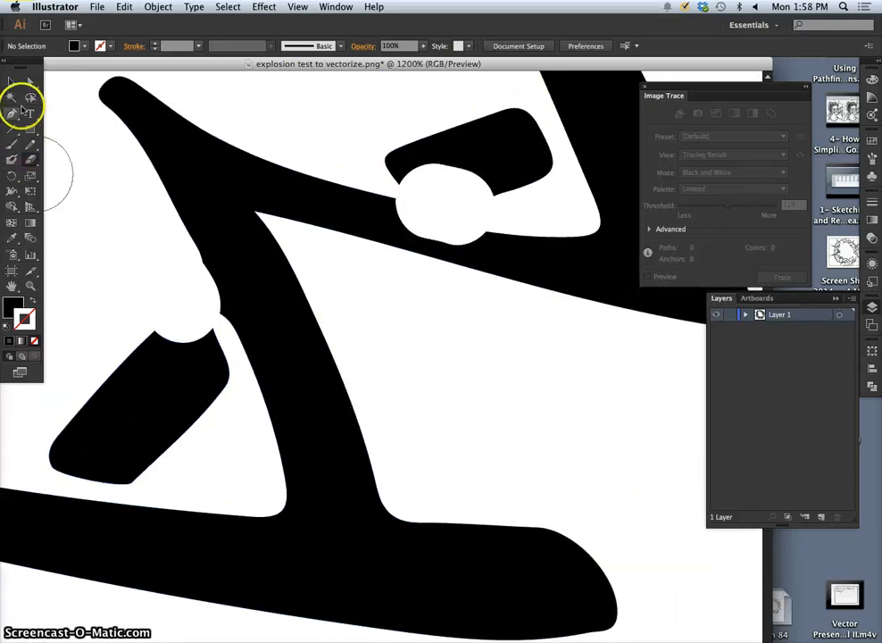
Smooth the erased left edge of the spike with the Pencil tool and redraw the cut upper end of the short stroke beside it.
{"action": "left_click", "coordinate": [30, 141]}
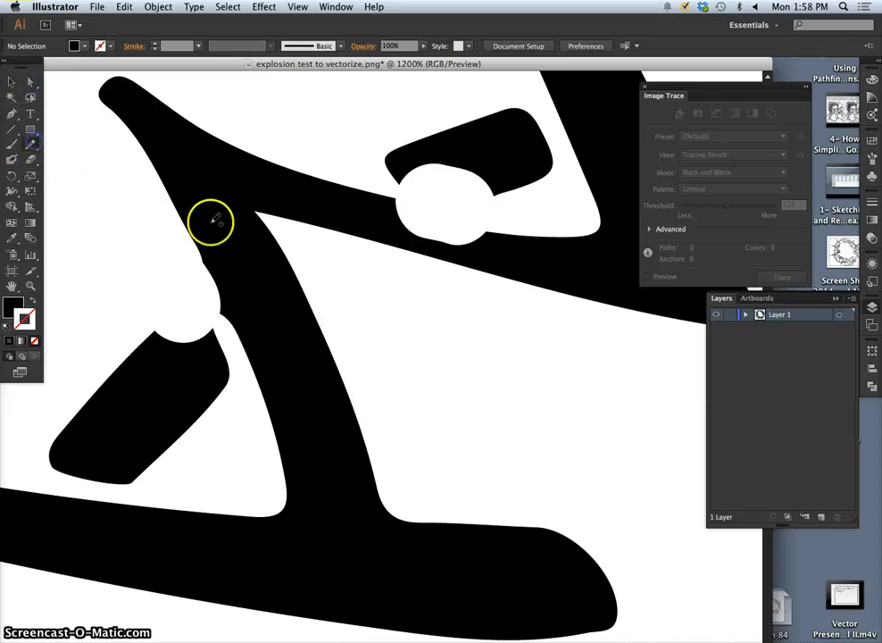
{"action": "left_click", "coordinate": [222, 252], "text": "super"}
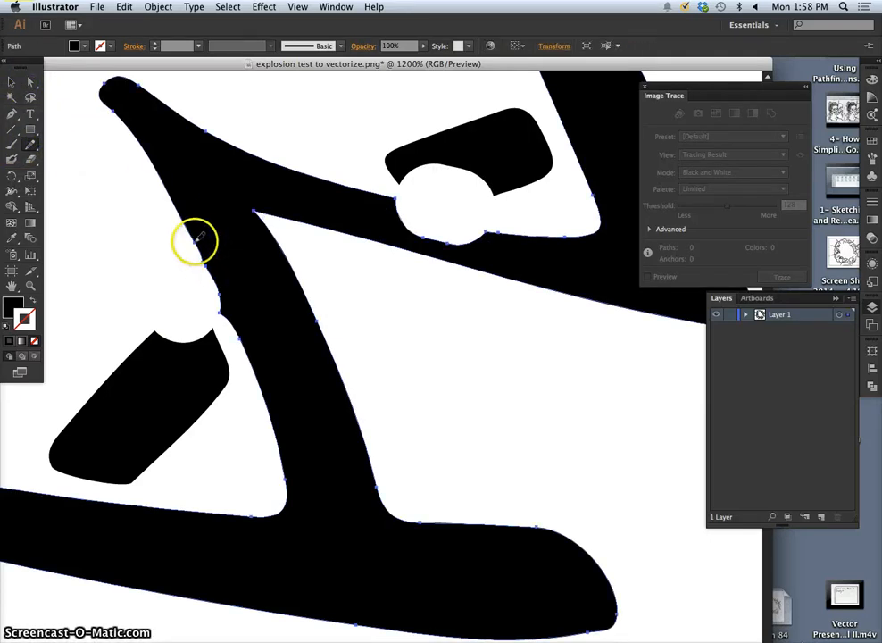
{"action": "left_click", "coordinate": [241, 364], "text": "super"}
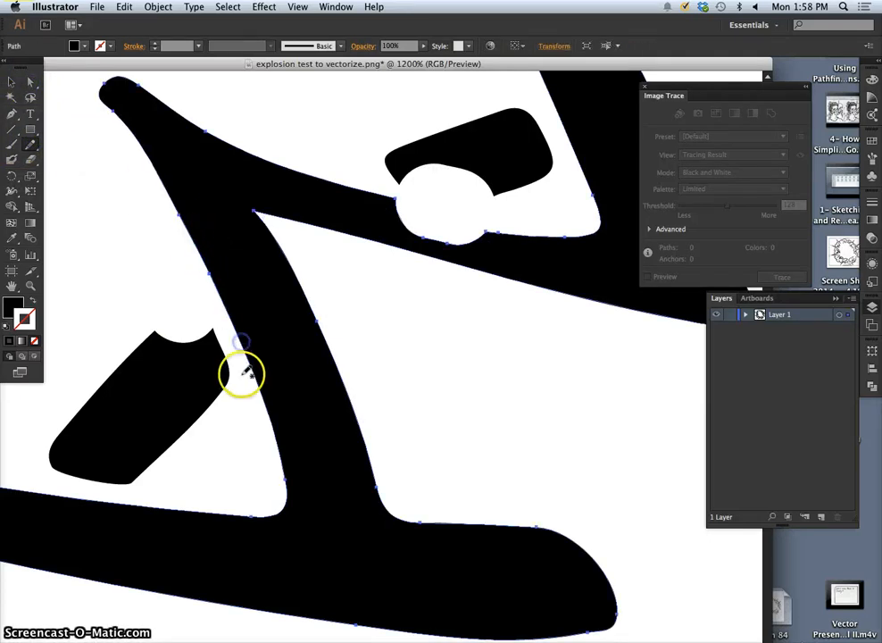
{"action": "left_click", "coordinate": [197, 351], "text": "super"}
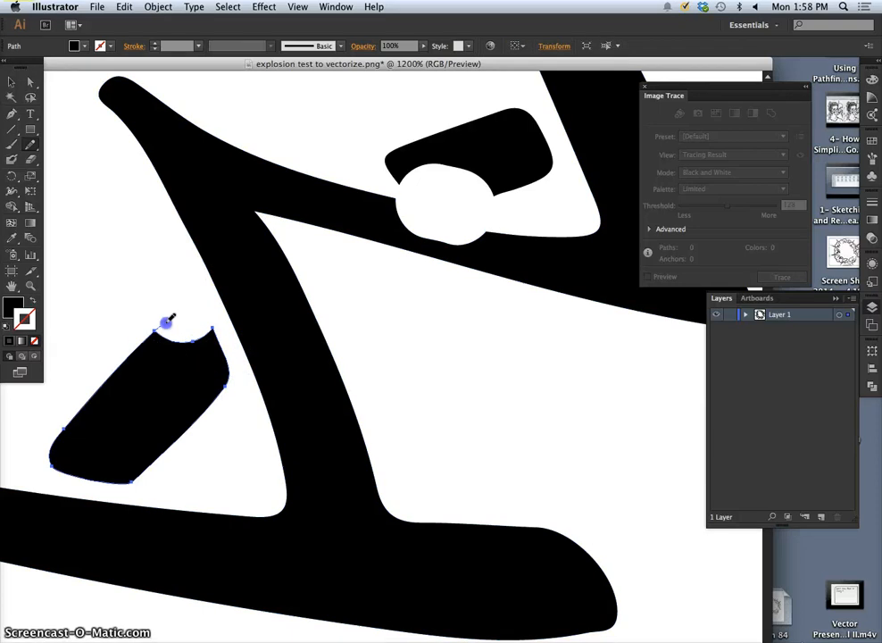
{"action": "left_click_drag", "start_coordinate": [213, 333], "coordinate": [215, 336]}
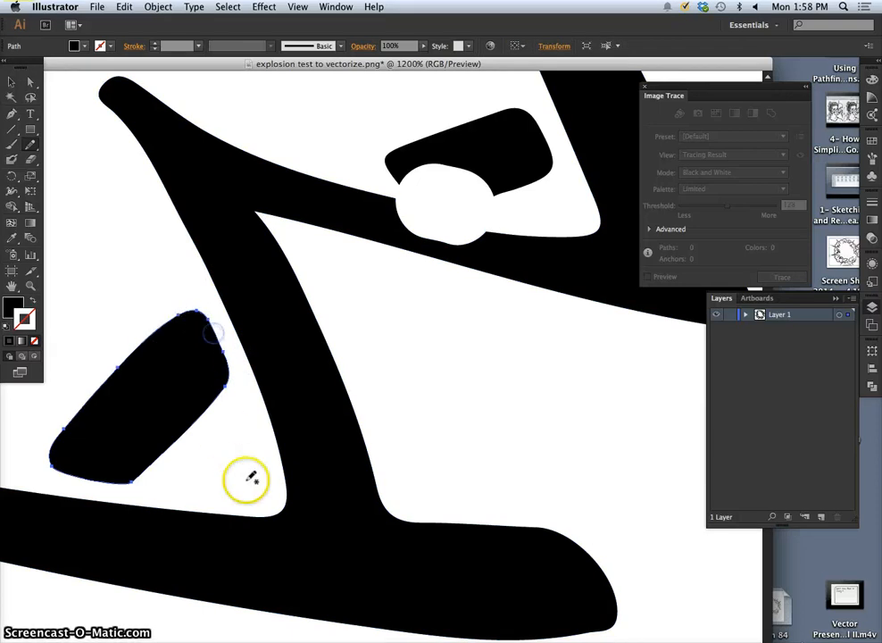
Redraw the spike's notched upper edge below the detached second stroke with the Pencil tool, smoothing it into the inner corner.
{"action": "left_click", "coordinate": [386, 217], "text": "super"}
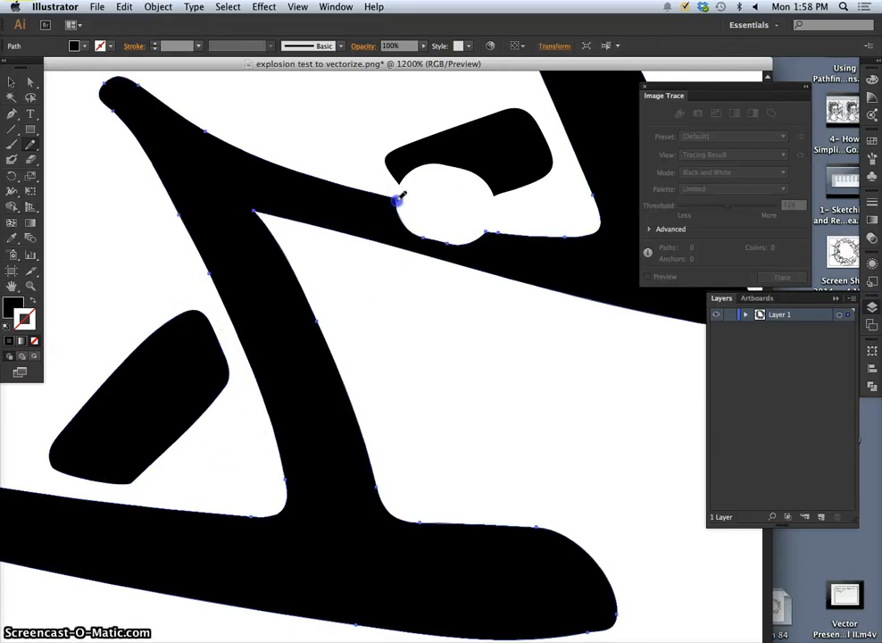
{"action": "left_click_drag", "start_coordinate": [485, 233], "coordinate": [487, 234]}
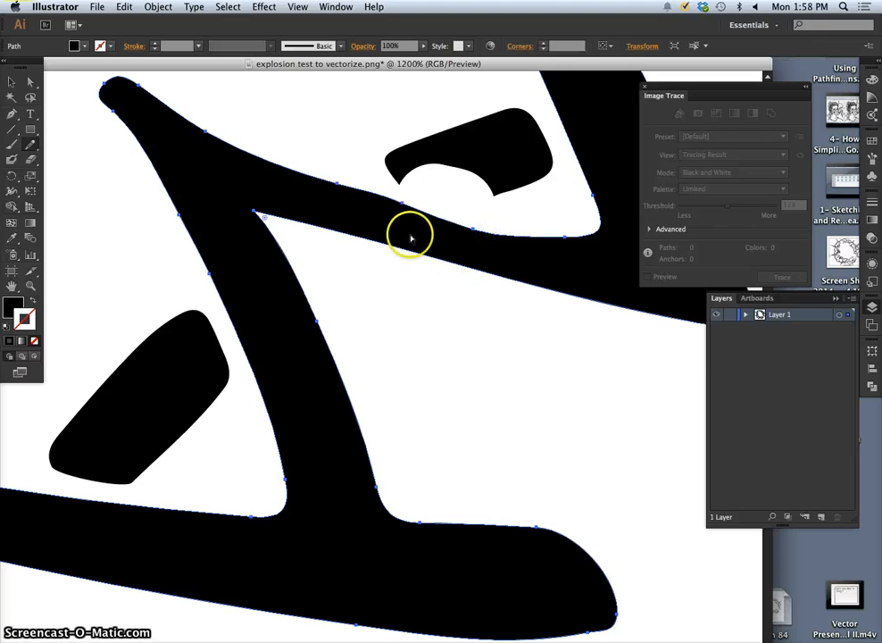
{"action": "left_click_drag", "start_coordinate": [321, 182], "coordinate": [323, 180]}
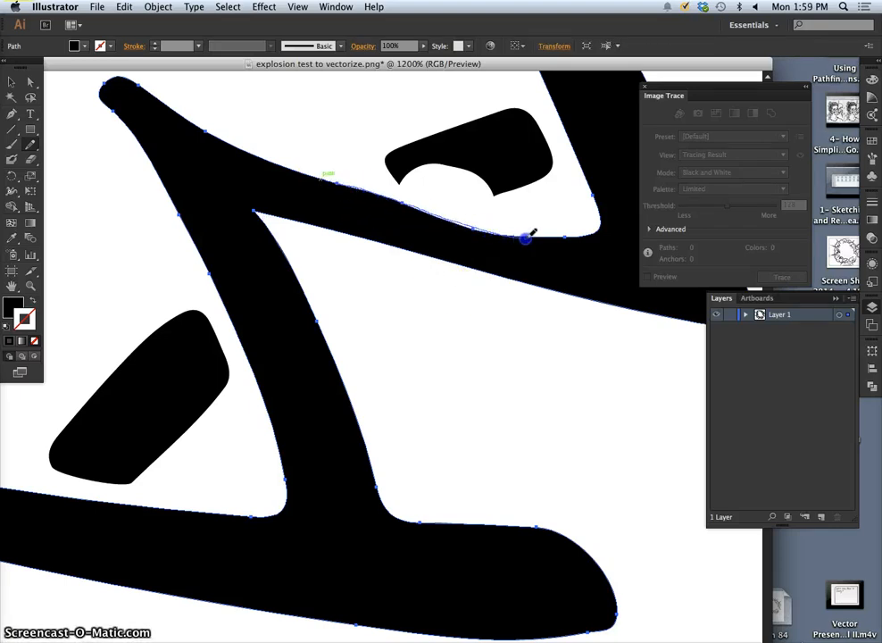
{"action": "mouse_move", "coordinate": [526, 238]}
{"action": "left_mouse_down"}
{"action": "mouse_move", "coordinate": [476, 294]}
{"action": "mouse_move", "coordinate": [503, 264]}
{"action": "mouse_move", "coordinate": [484, 227]}
{"action": "left_mouse_up"}
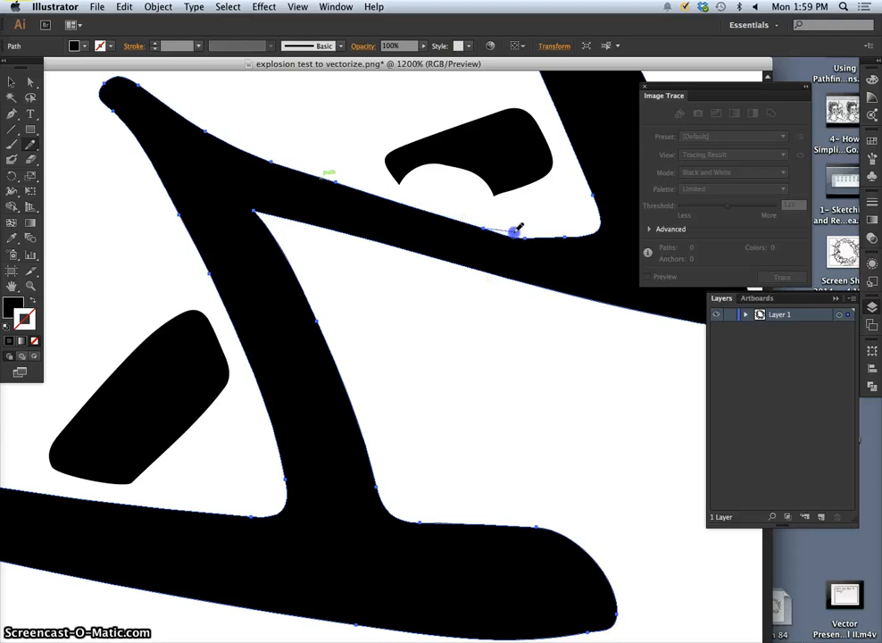
{"action": "left_click_drag", "start_coordinate": [572, 234], "coordinate": [573, 235]}
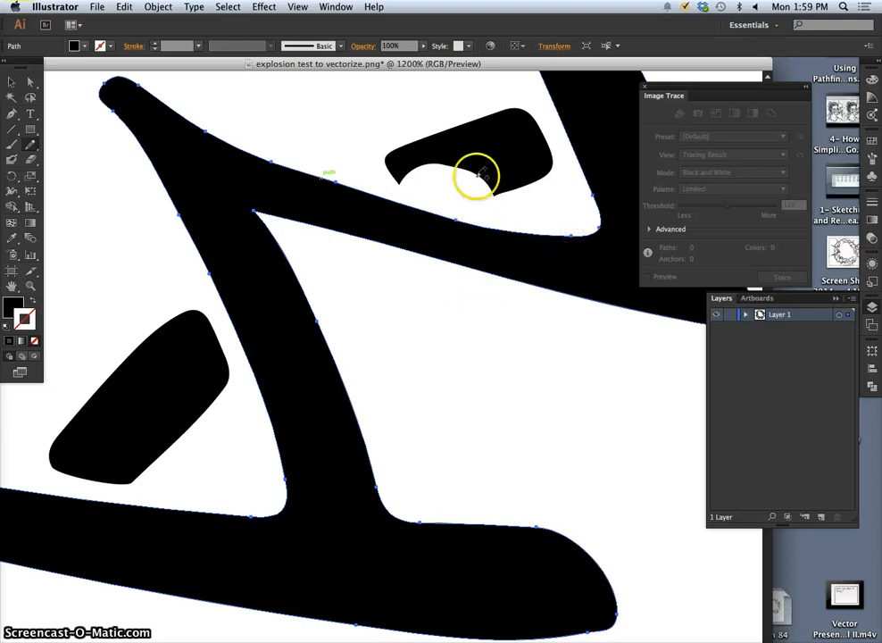
Redraw the scooped-out underside of the upper short stroke with the Pencil tool, closing the erased notch.
{"action": "left_click", "coordinate": [446, 154], "text": "super"}
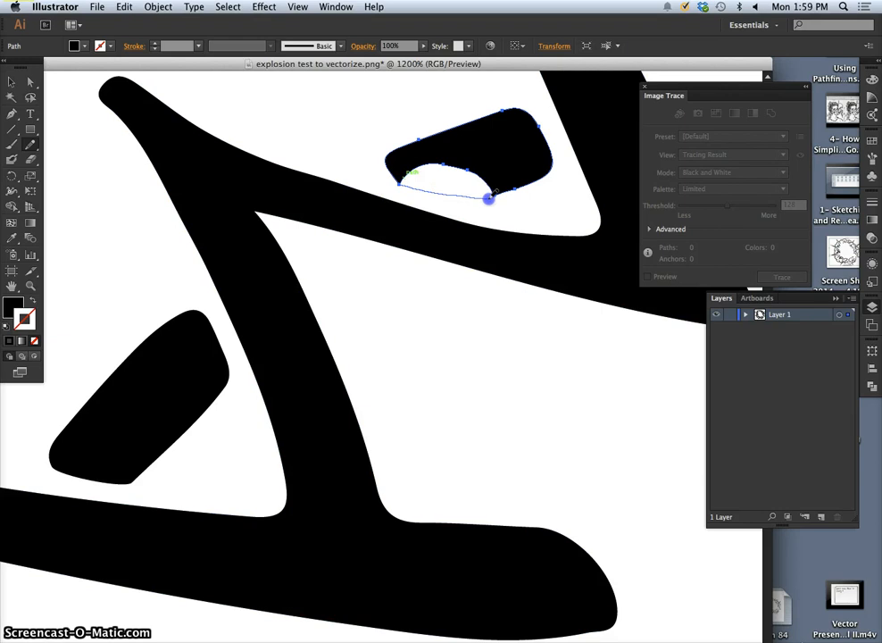
{"action": "mouse_move", "coordinate": [490, 192]}
{"action": "left_mouse_down"}
{"action": "mouse_move", "coordinate": [446, 172]}
{"action": "mouse_move", "coordinate": [394, 168]}
{"action": "left_mouse_up"}
{"action": "mouse_move", "coordinate": [495, 193]}
{"action": "left_mouse_down"}
{"action": "mouse_move", "coordinate": [456, 196]}
{"action": "mouse_move", "coordinate": [397, 165]}
{"action": "mouse_move", "coordinate": [404, 146]}
{"action": "left_mouse_up"}
{"action": "mouse_move", "coordinate": [467, 165]}
{"action": "left_mouse_down"}
{"action": "mouse_move", "coordinate": [424, 200]}
{"action": "mouse_move", "coordinate": [393, 172]}
{"action": "left_mouse_up"}
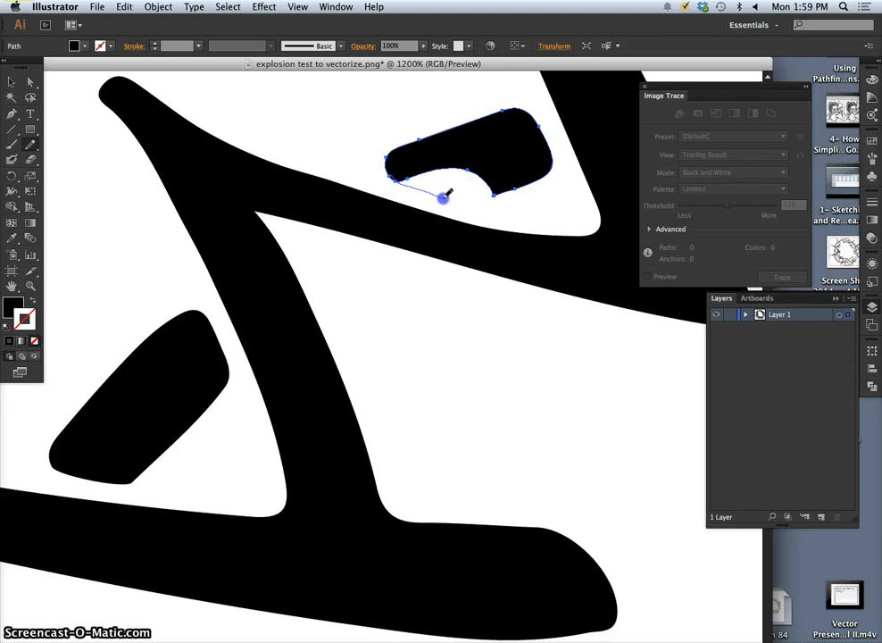